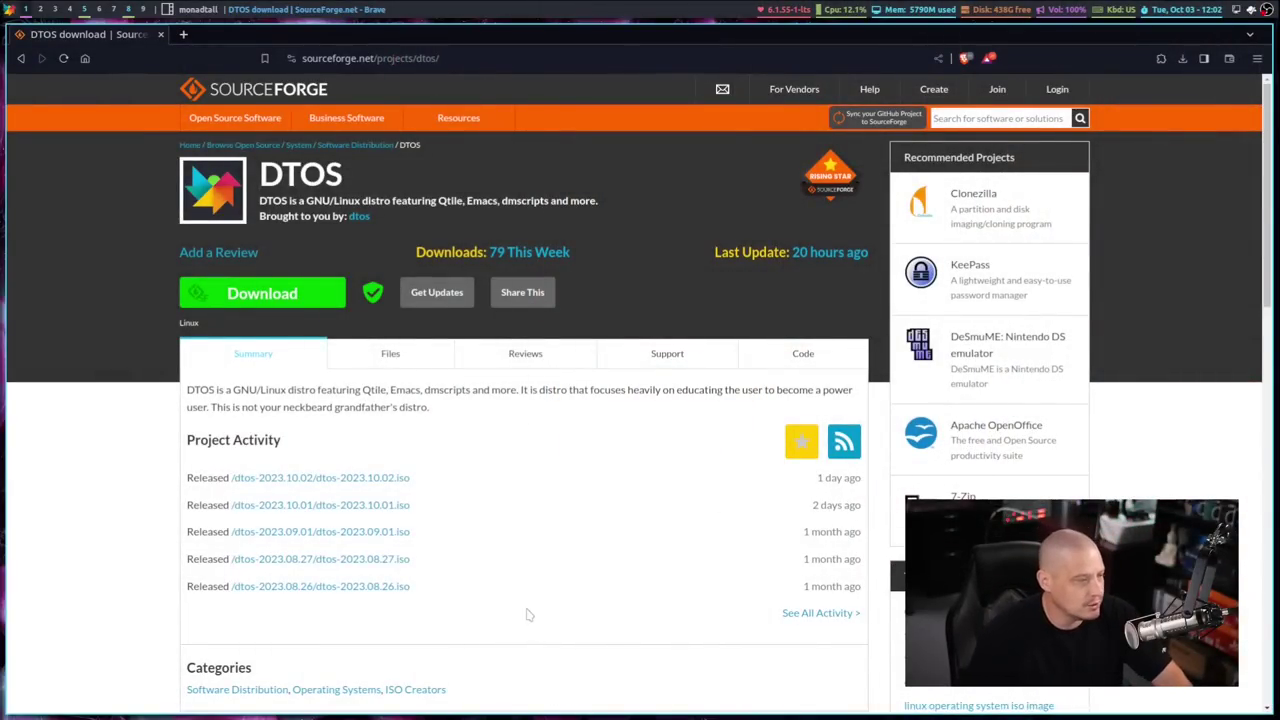
Switch the DTOS SourceForge project page to its Files listing
left_click(387, 370)
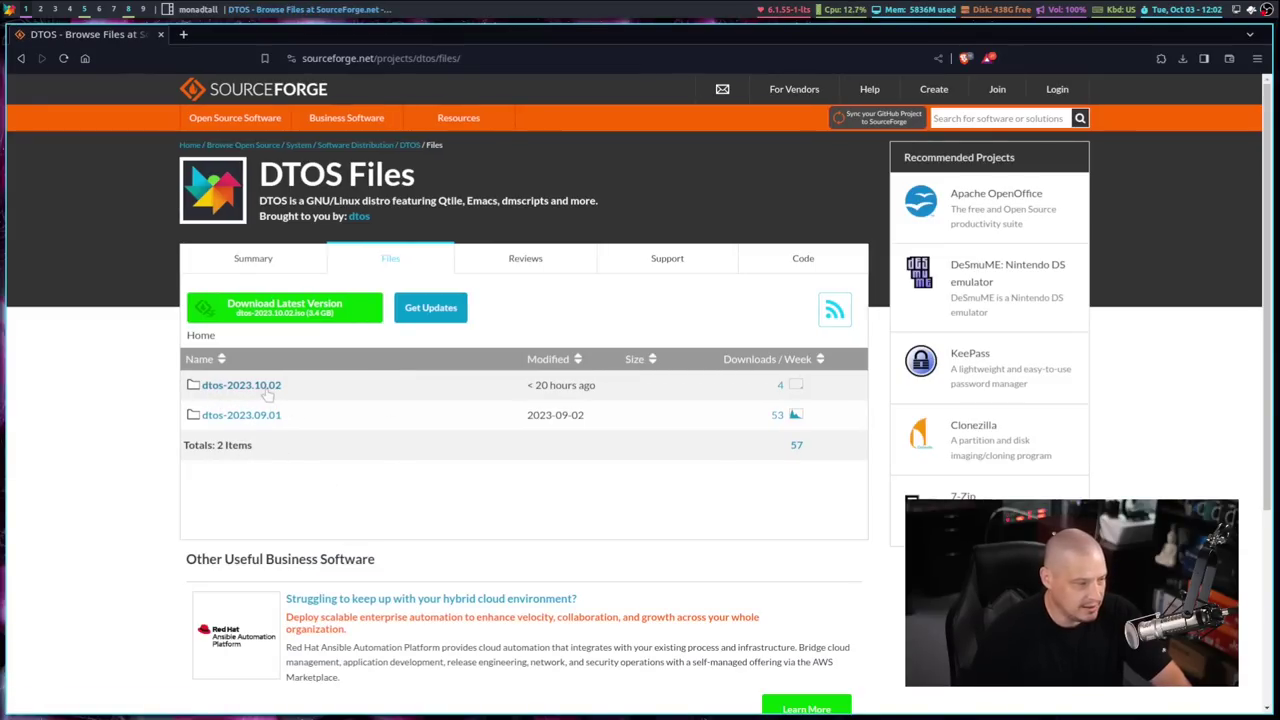
Open the dtos-2023.10.02 release folder to reach its ISO file
left_click(266, 388)
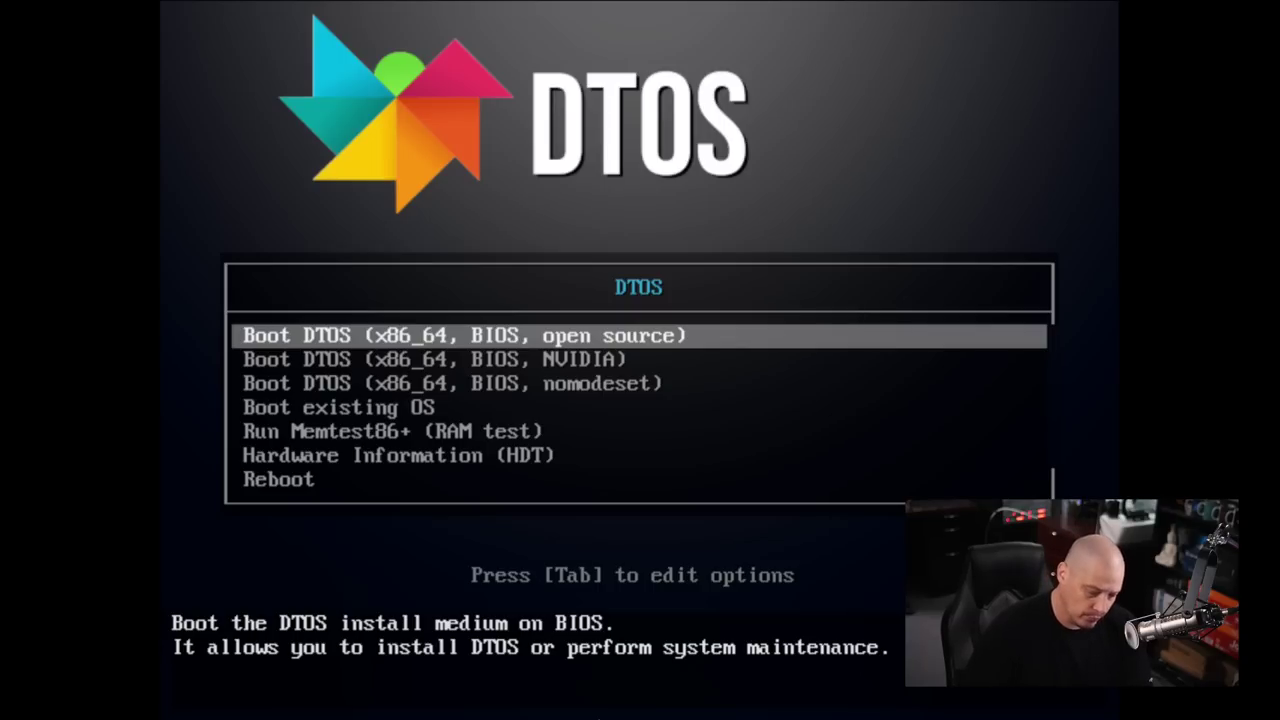
Boot the live ISO using the 'Boot DTOS (x86_64, BIOS, open source)' entry, not the NVIDIA one
key("Down")
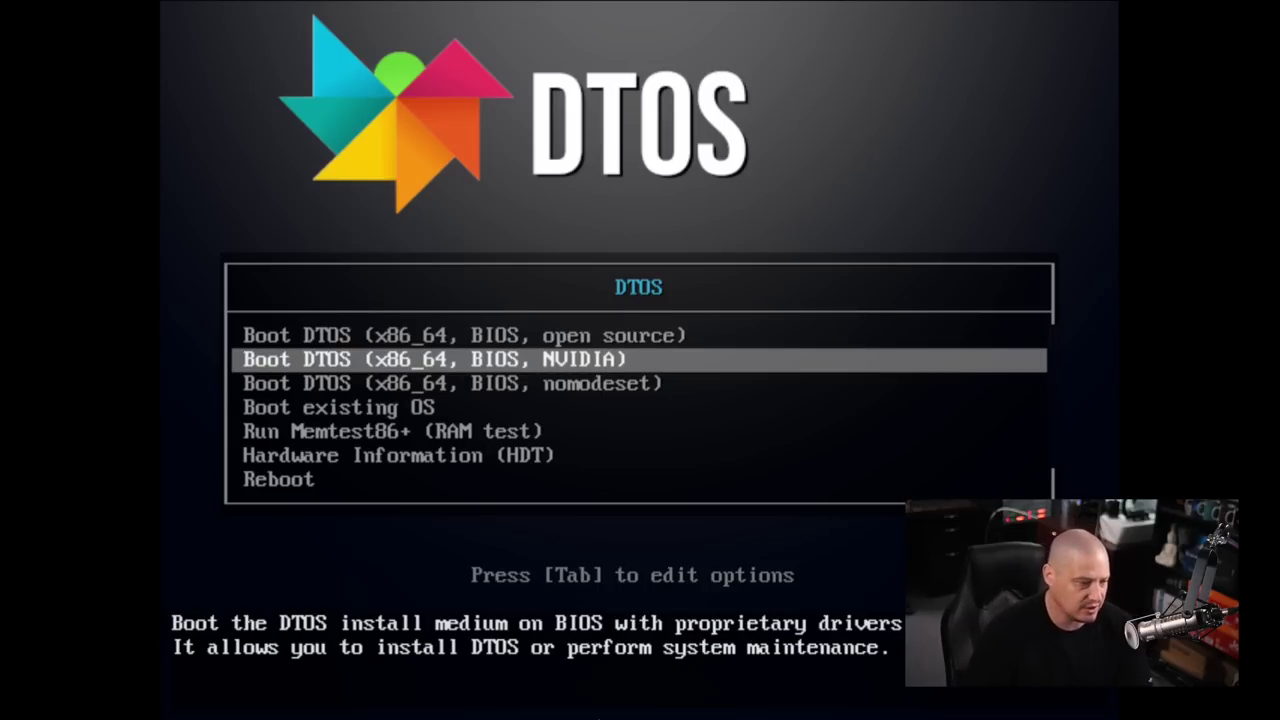
key("Up")
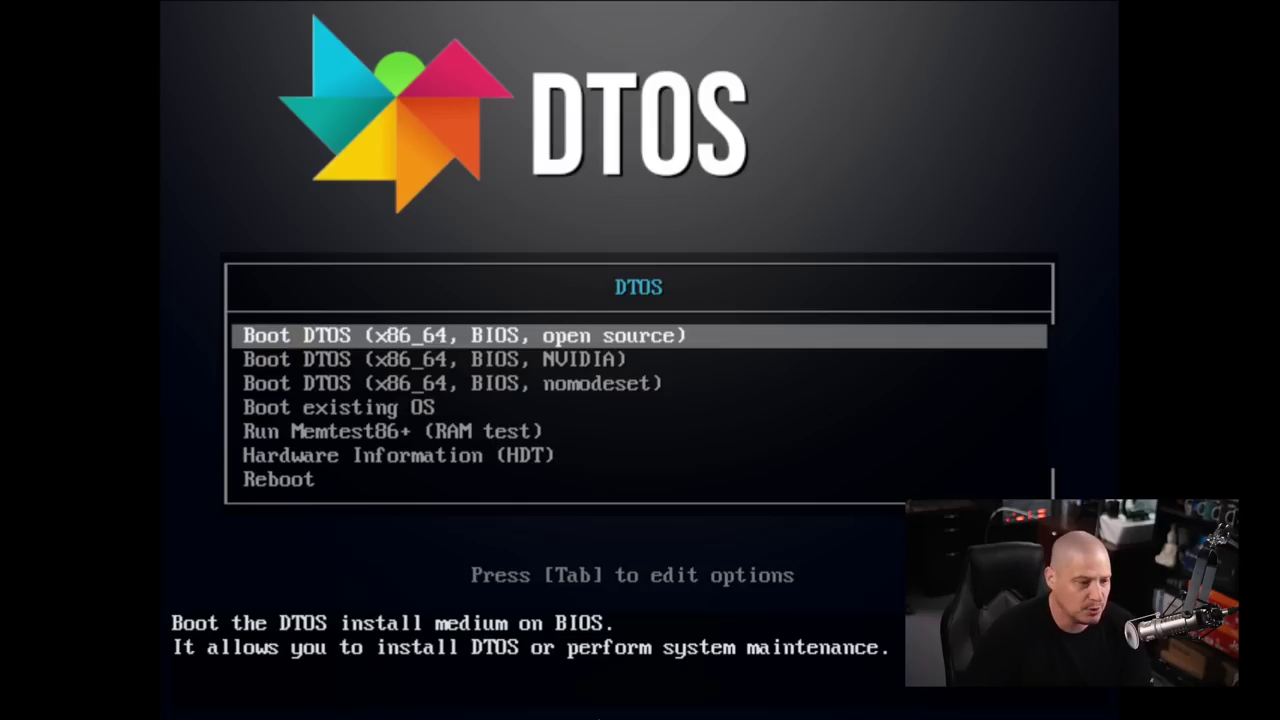
key("Return")
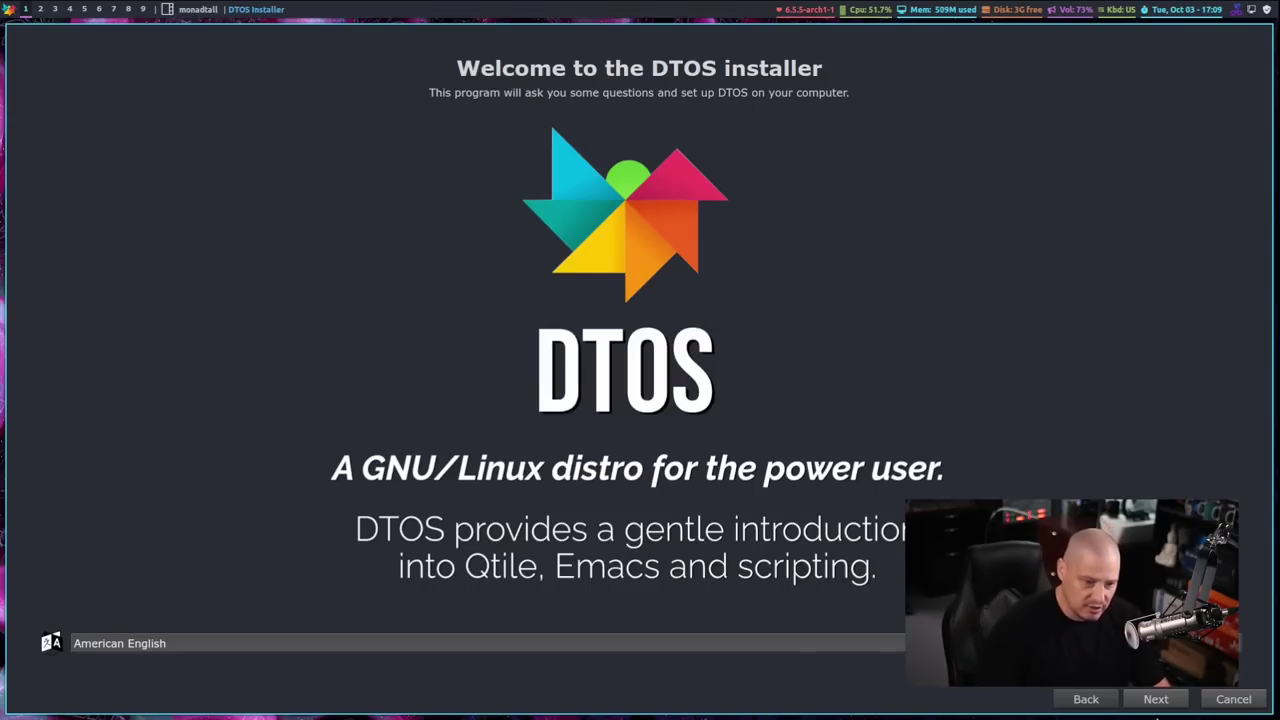
Close the first installer, then run calamares_polkit from dmenu after filtering on 'calamar'
left_click(1238, 703)
left_click(615, 394)
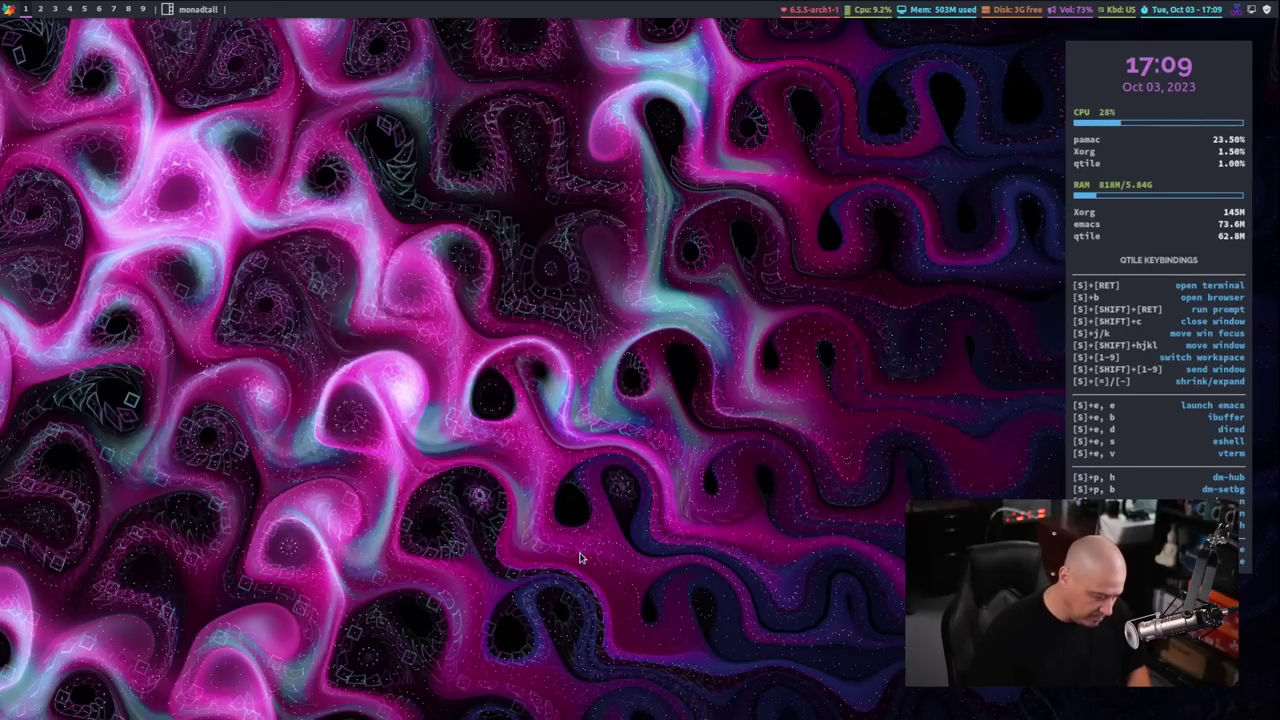
key("super+shift+Return")
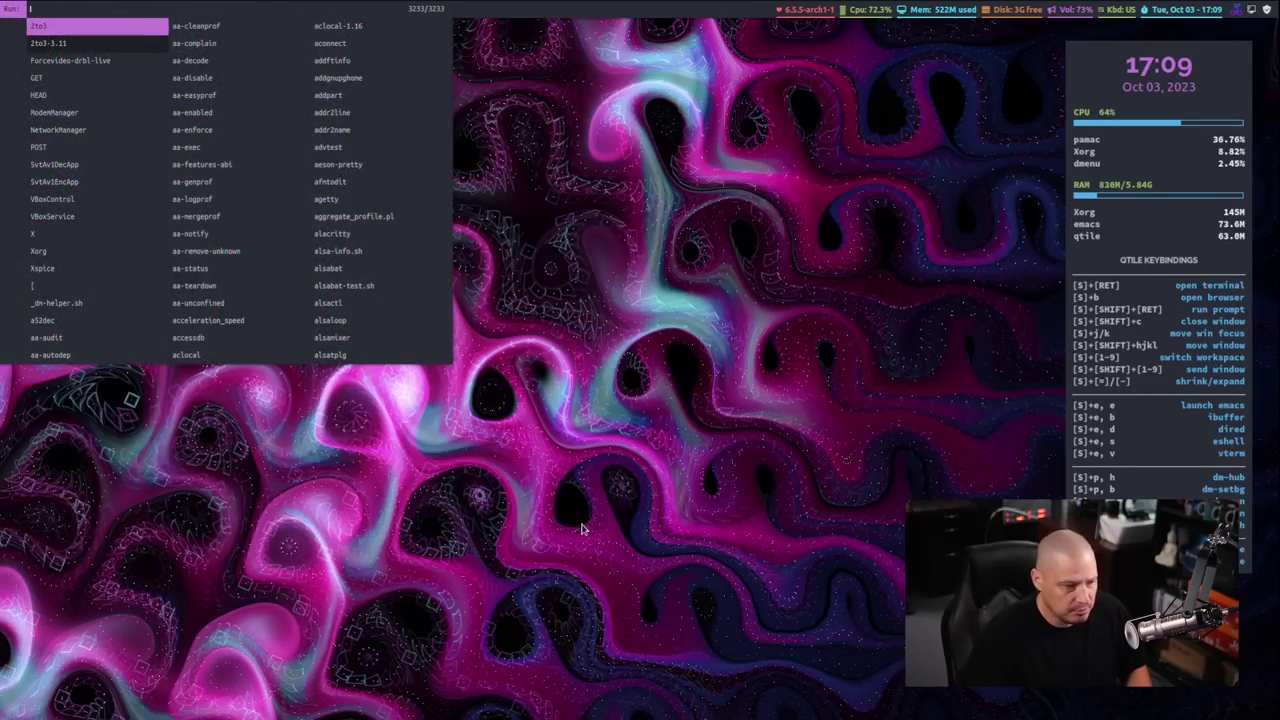
type("calamare")
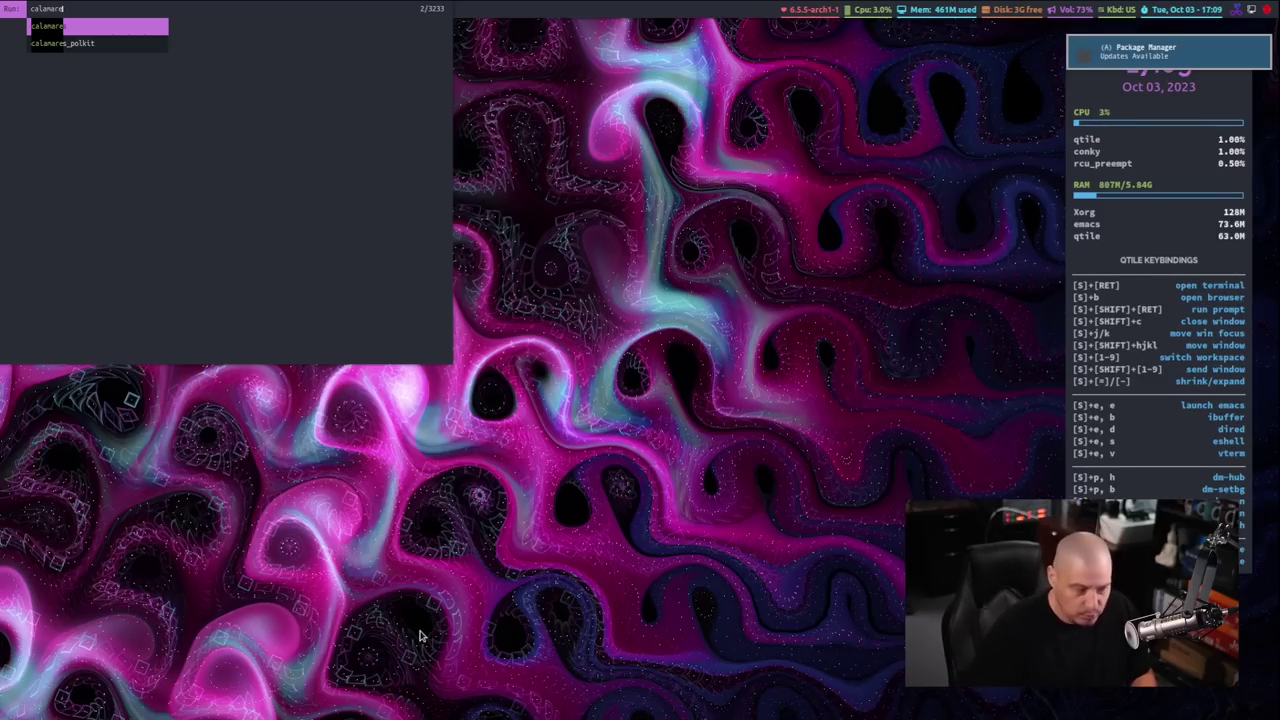
key("Down")
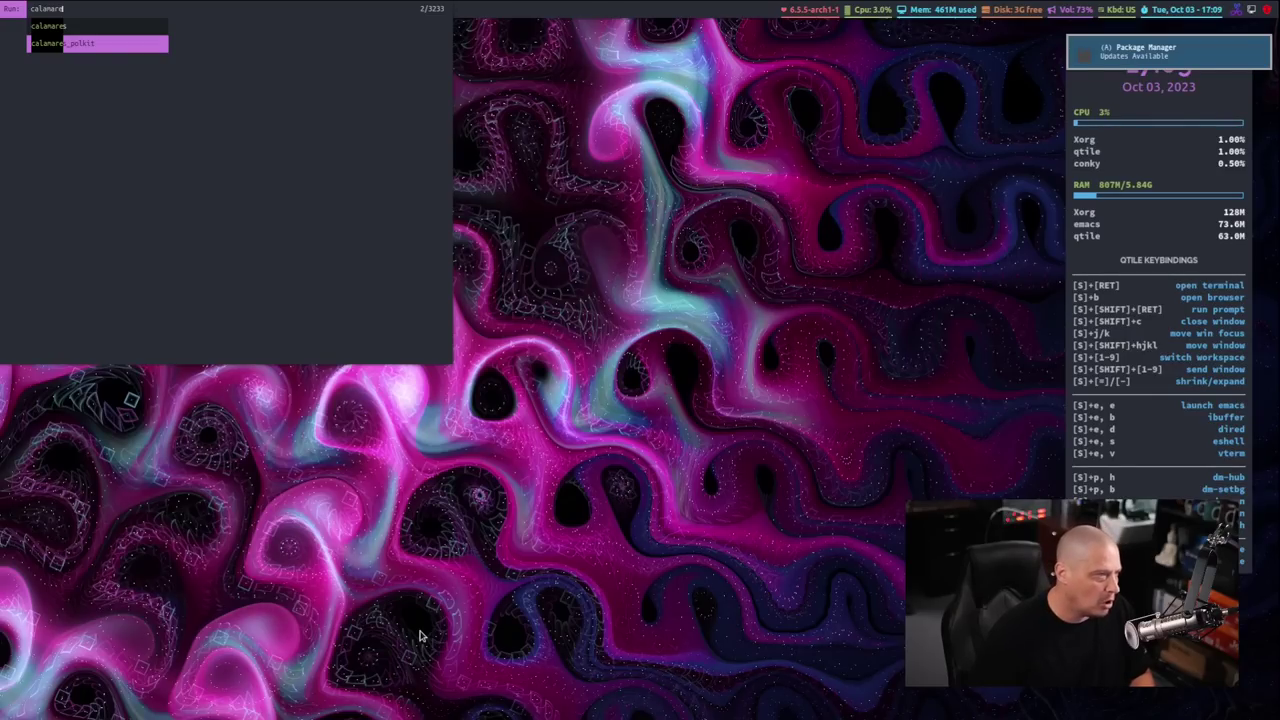
key("Return")
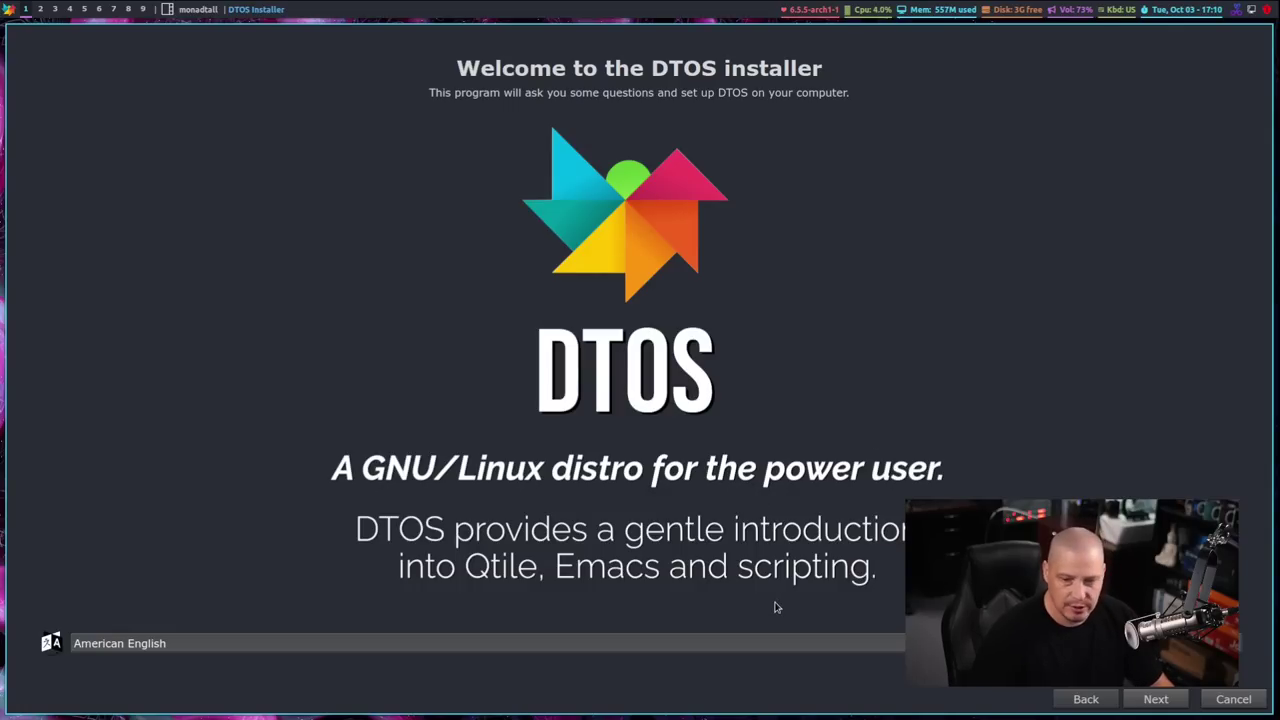
Accept the welcome page, America/Chicago timezone and English (US) keyboard layout defaults
left_click(1155, 700)
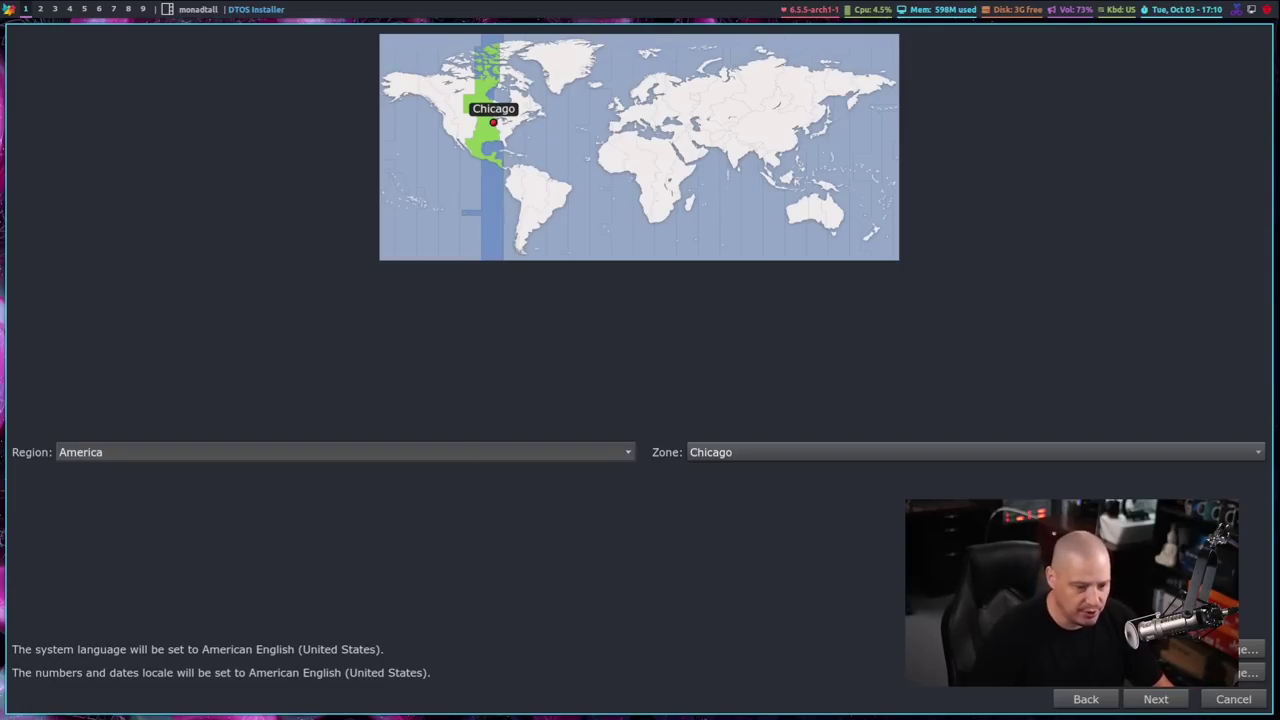
left_click(1155, 699)
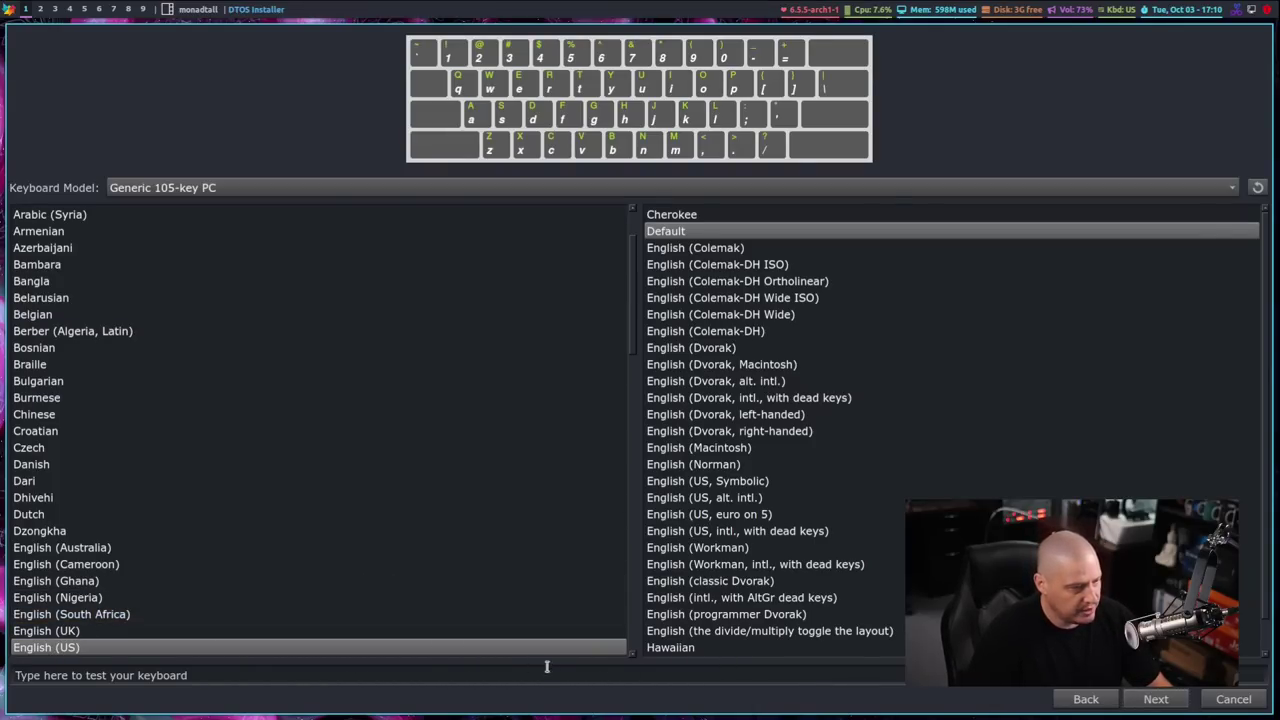
left_click(1155, 700)
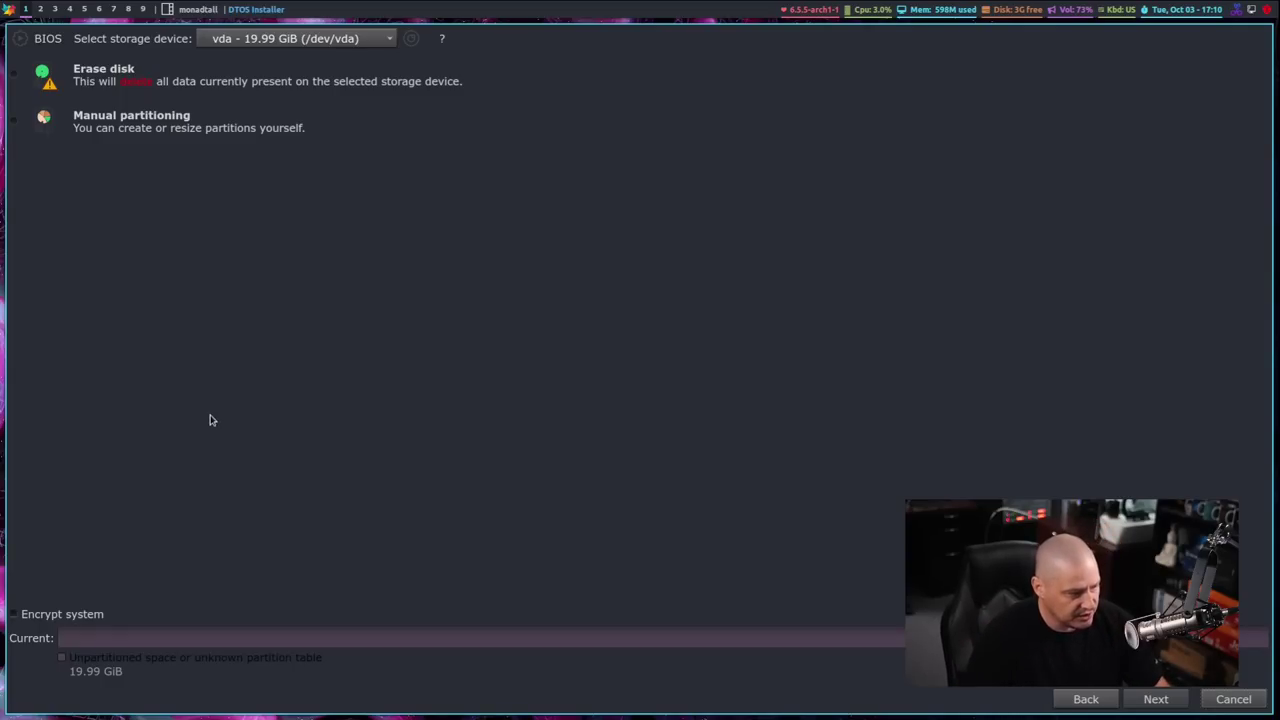
Choose Erase disk for vda and set swap to Swap to file
left_click(82, 82)
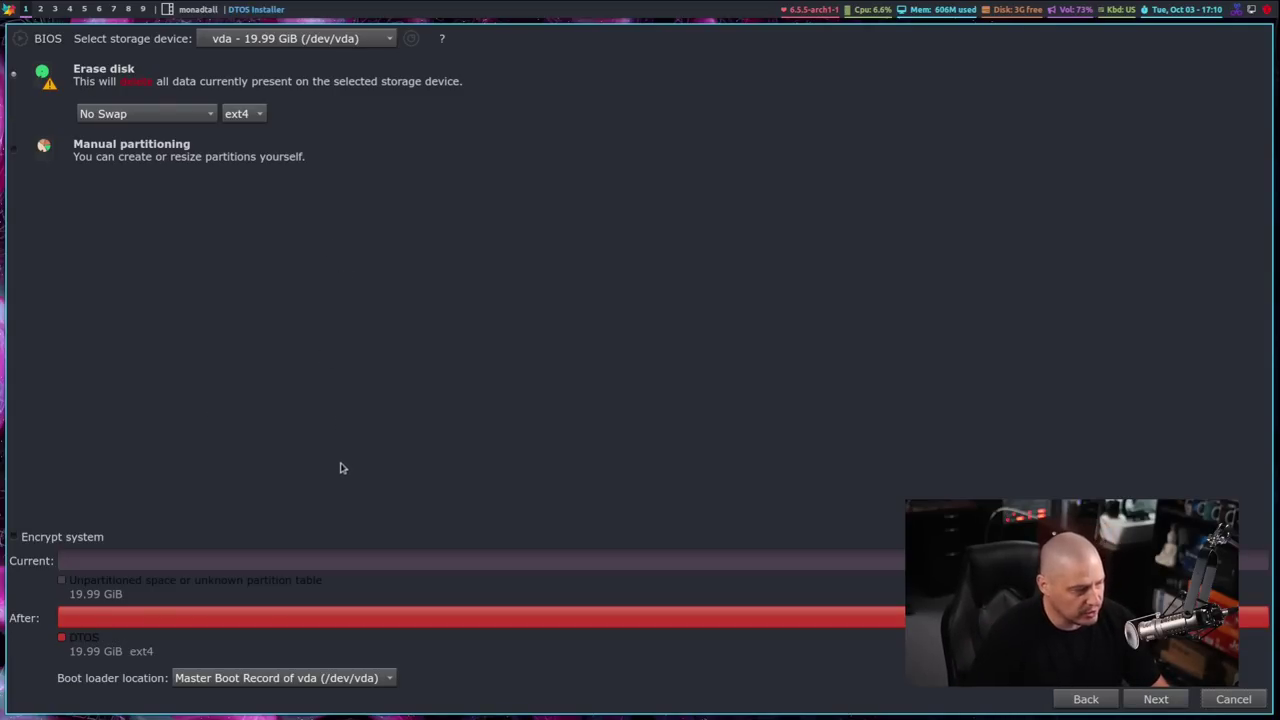
left_click(145, 113)
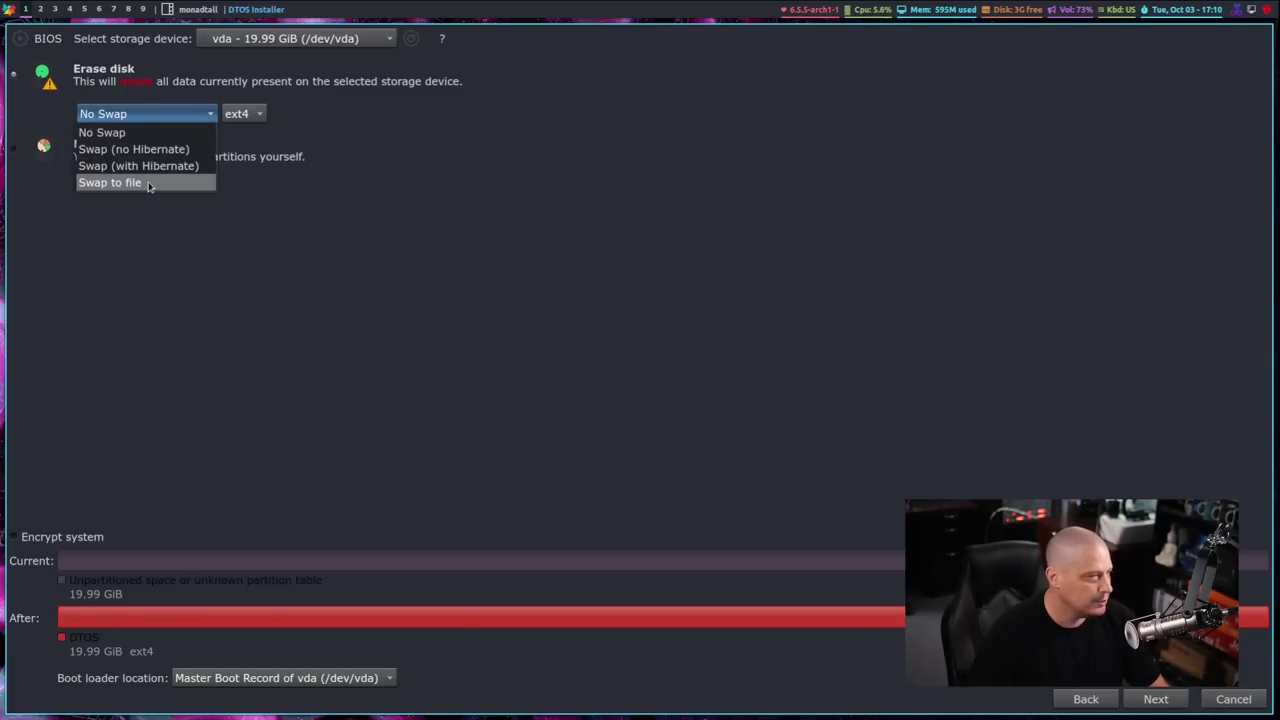
left_click(149, 183)
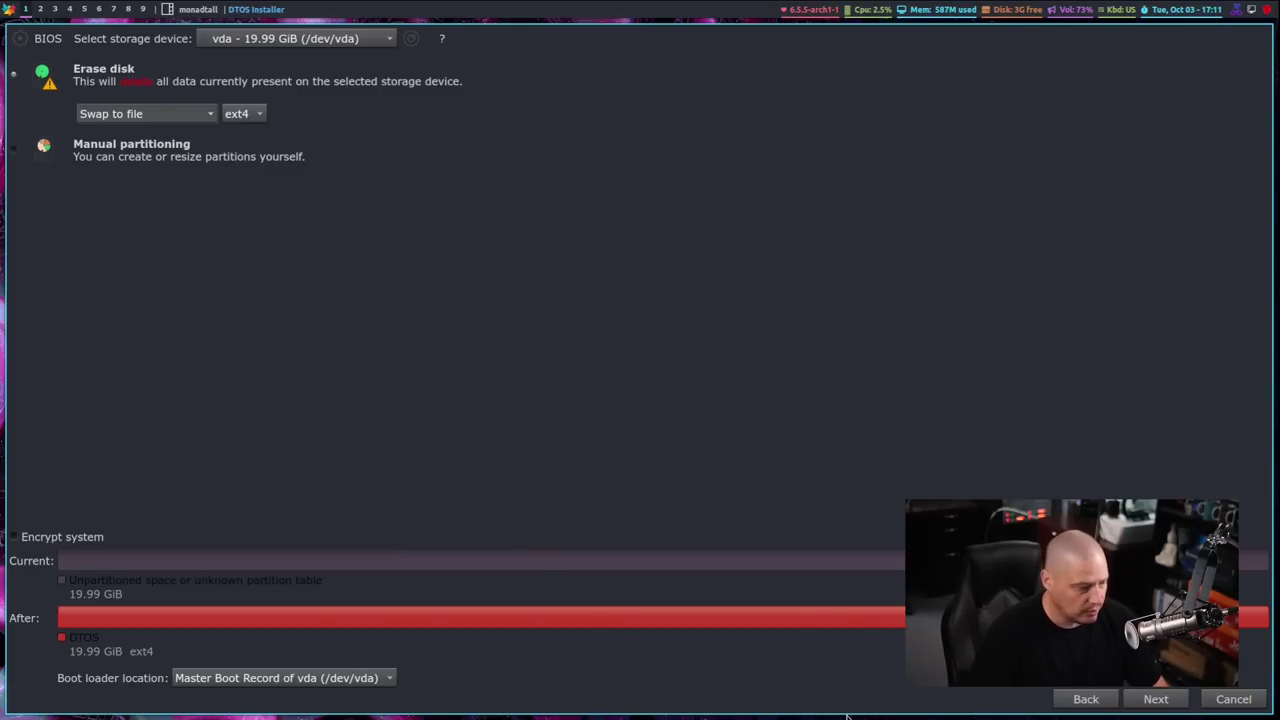
Enter the user's name and login, type the password twice, and continue to the summary
key("alt+n")
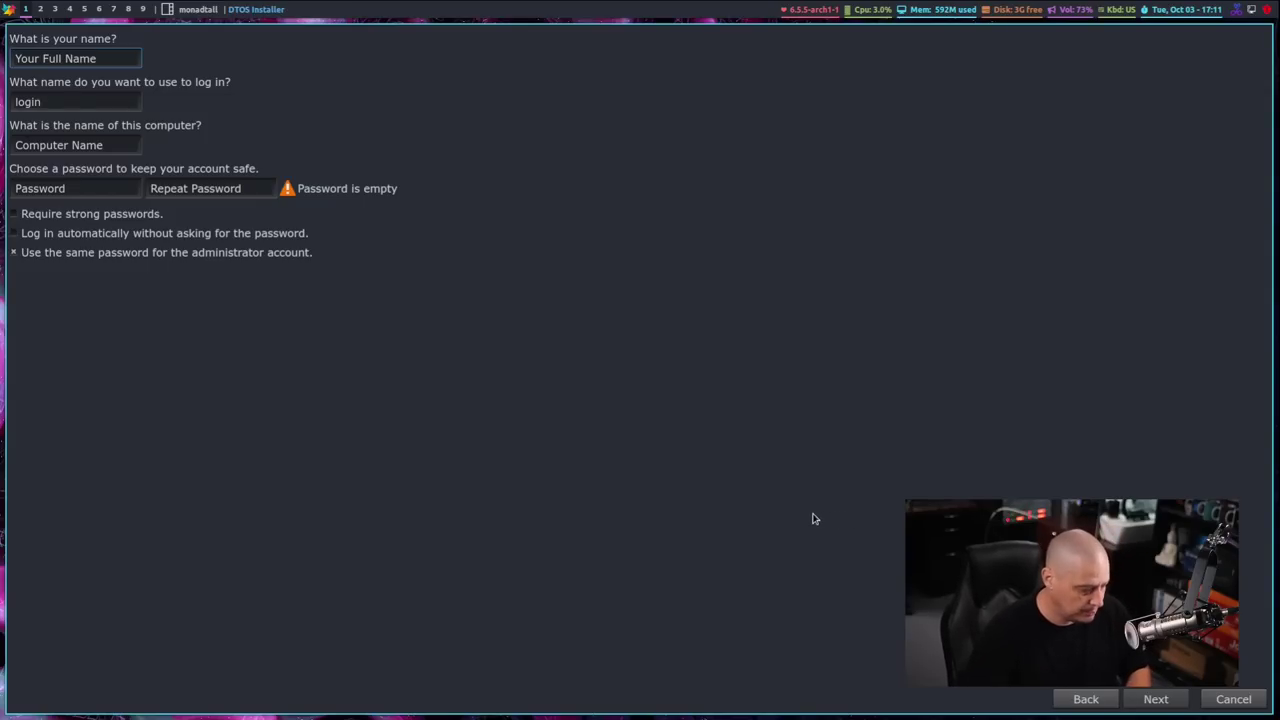
type("dt")
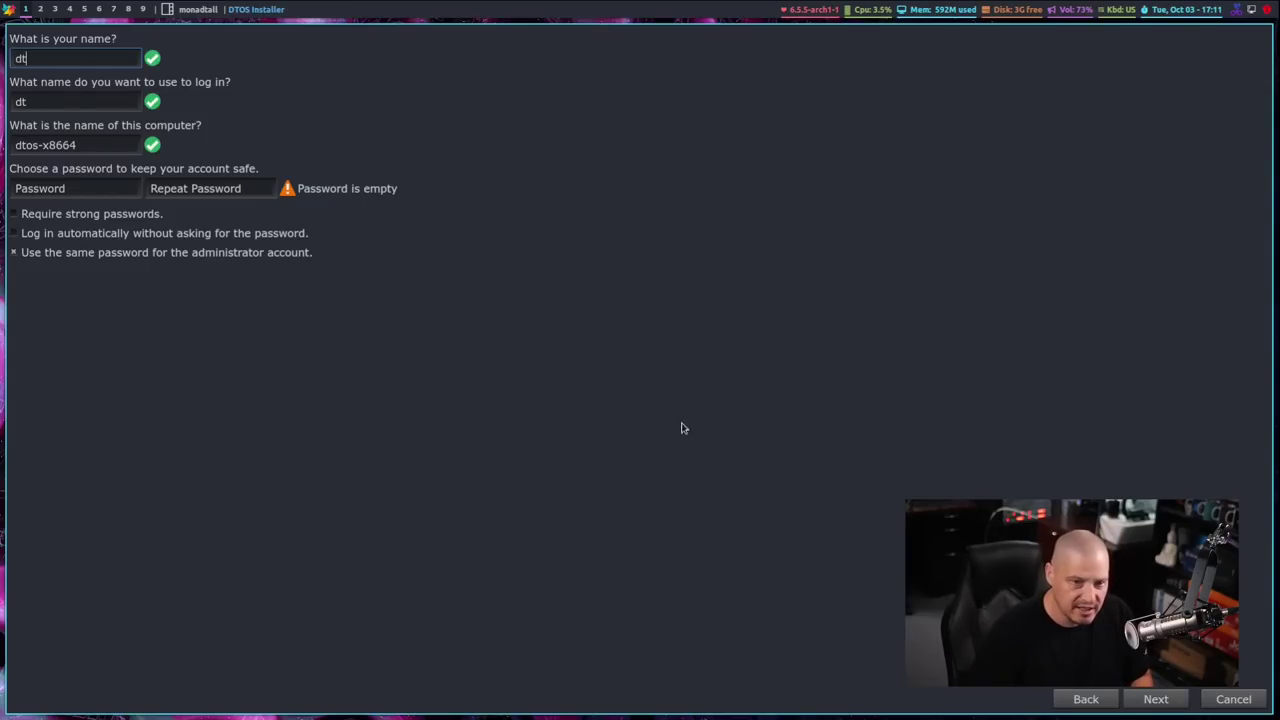
left_click(130, 190)
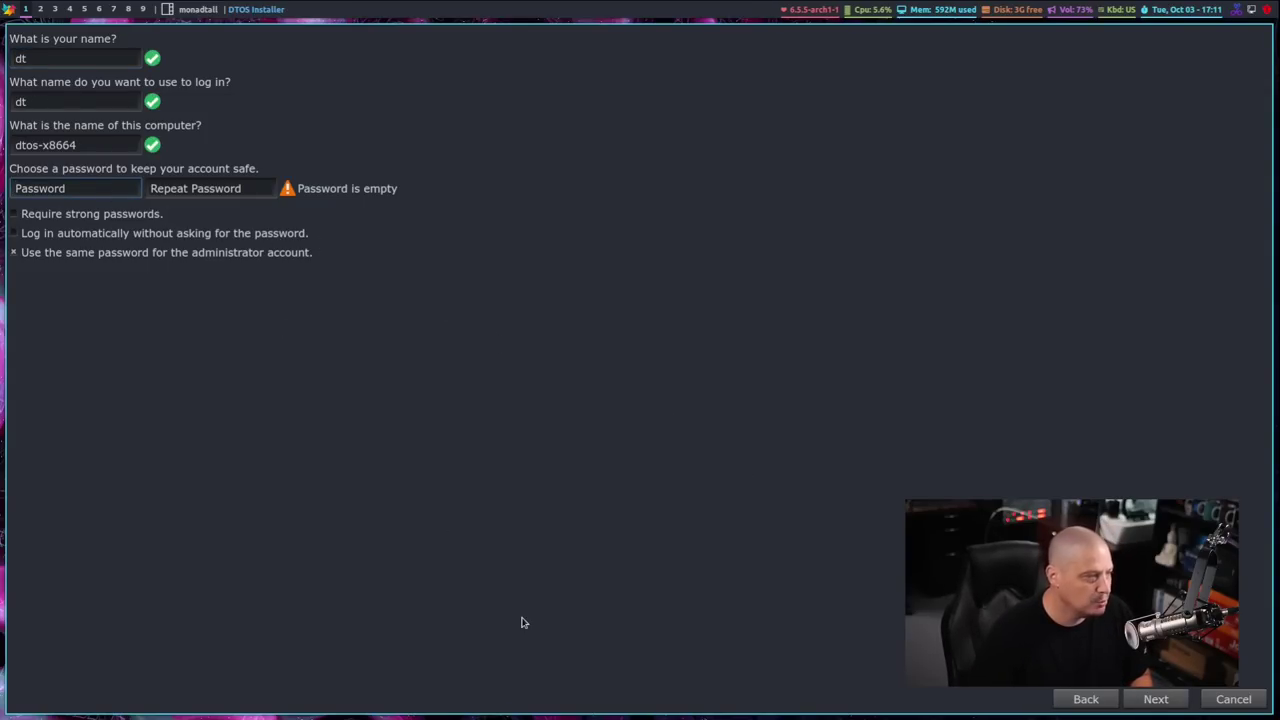
type("dt")
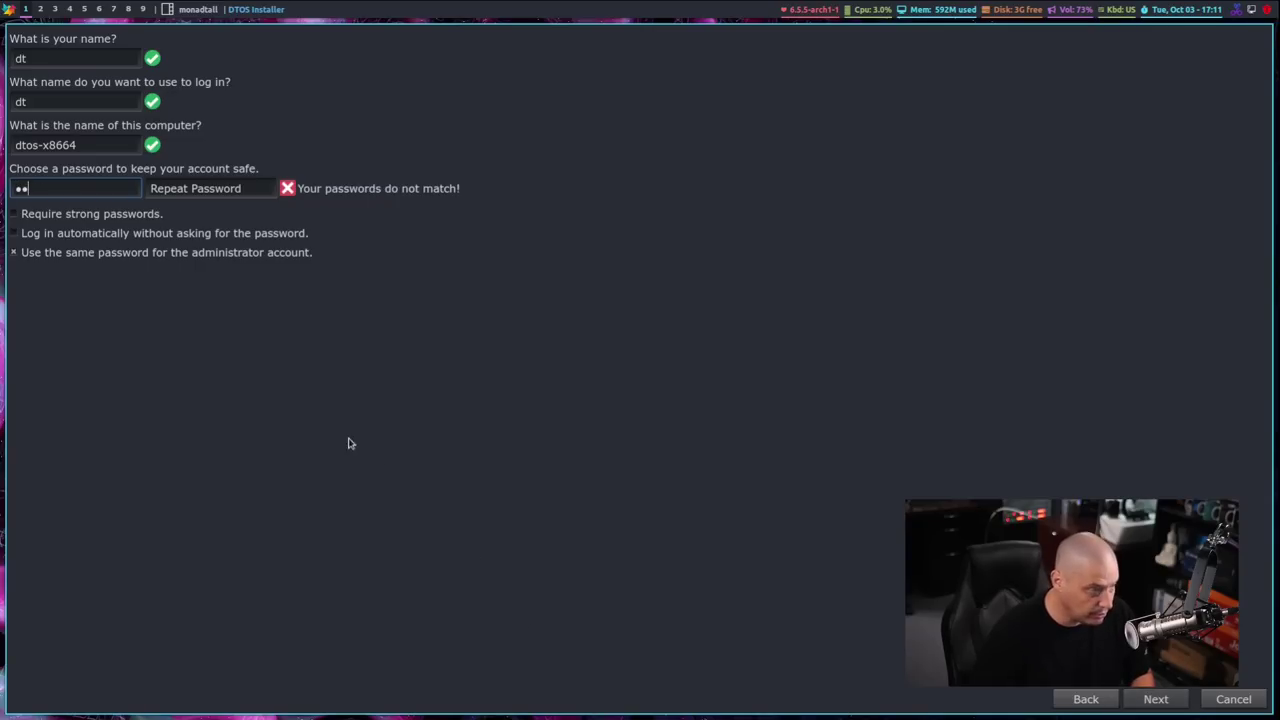
left_click(232, 190)
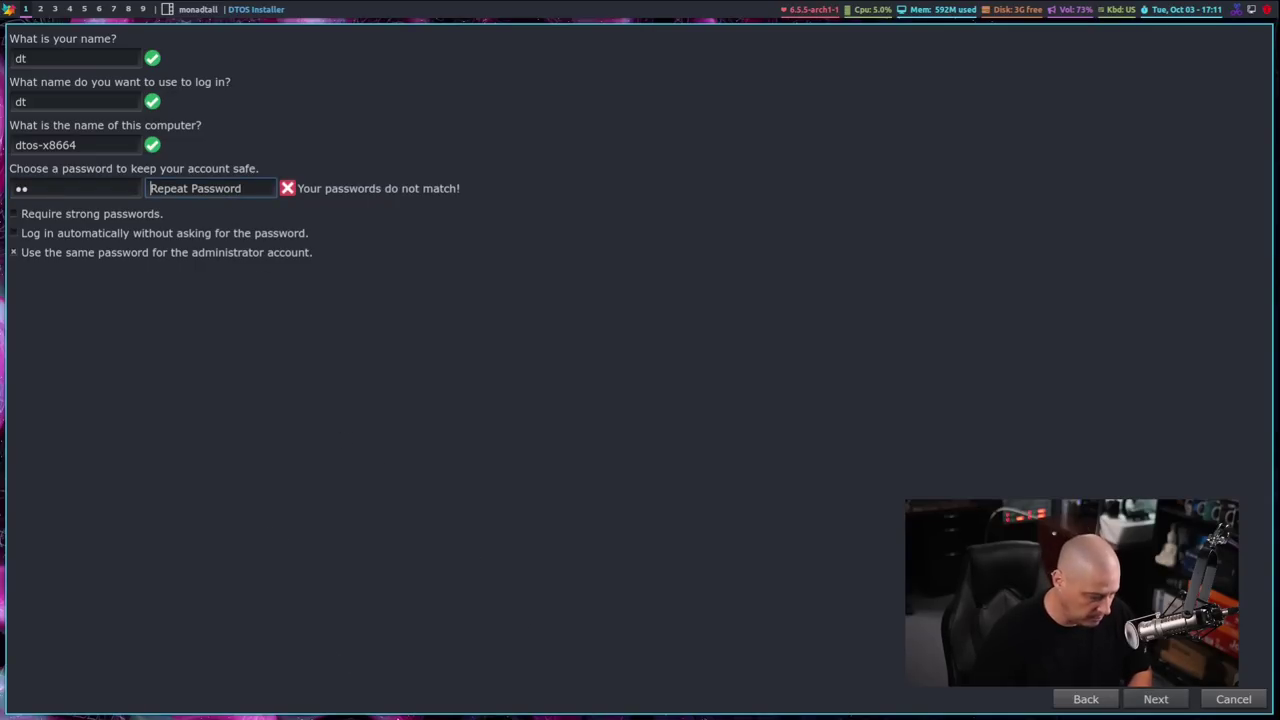
type("dt")
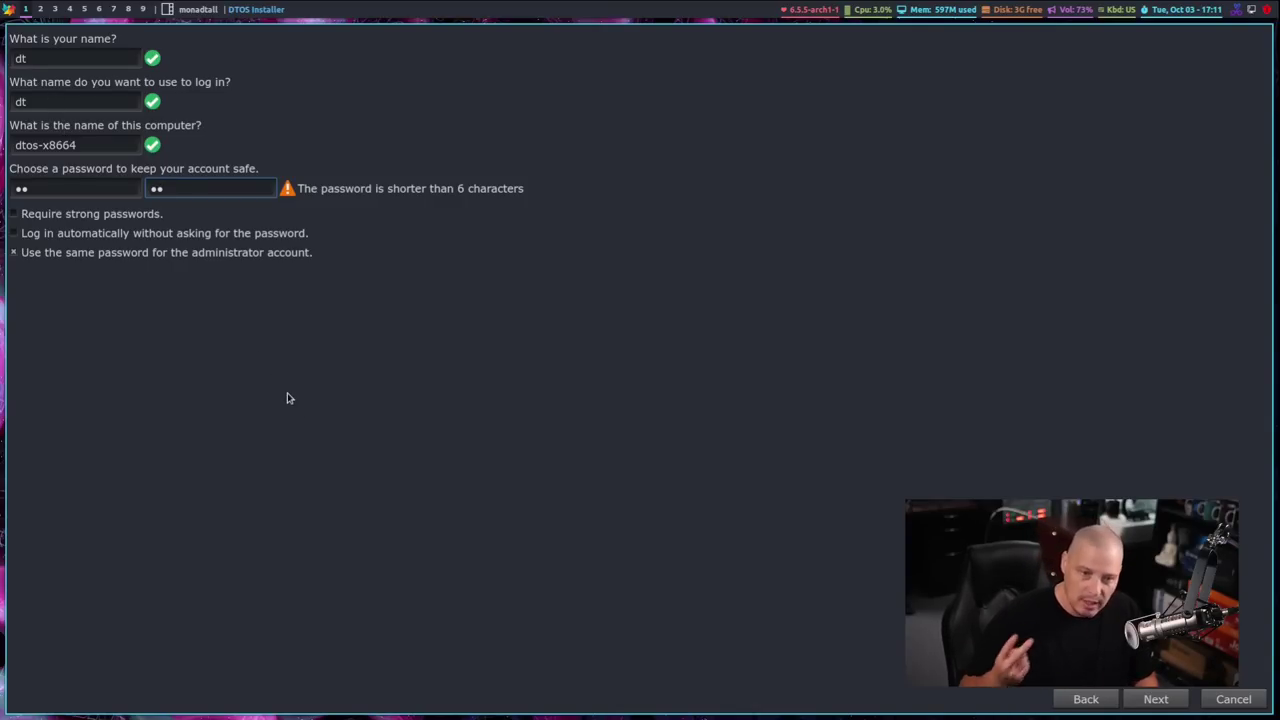
left_click(1150, 702)
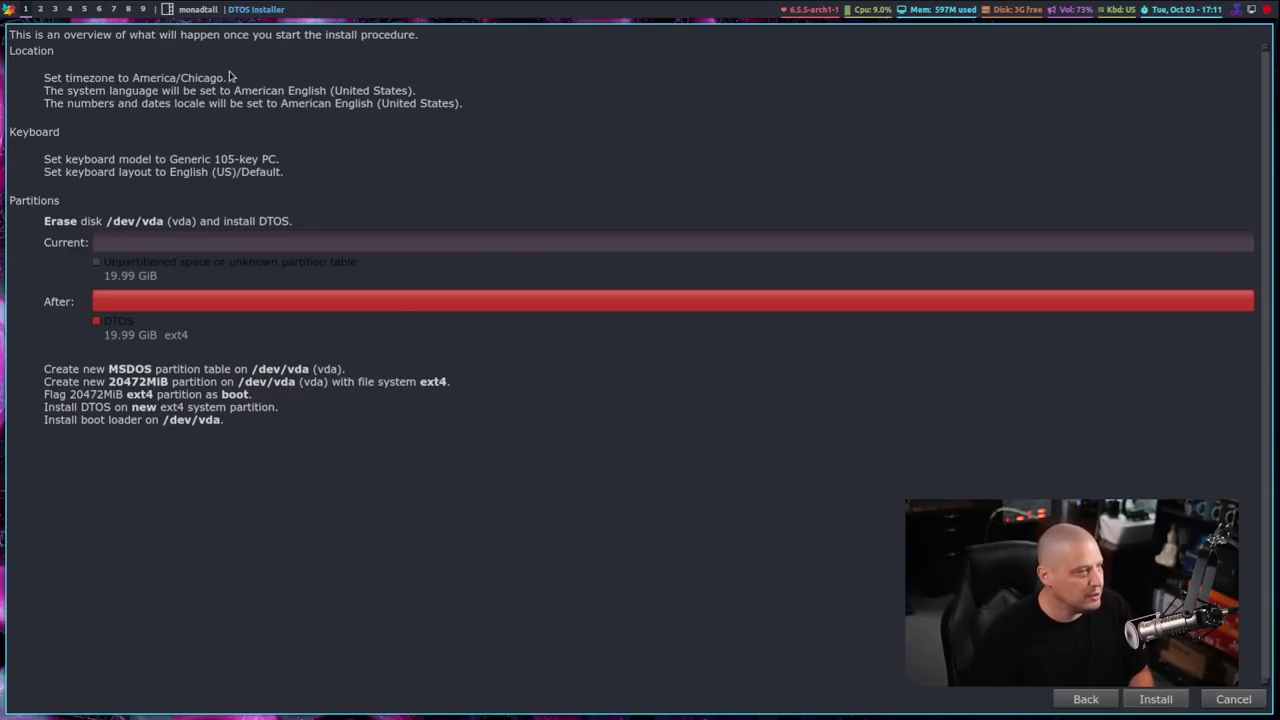
Install DTOS to vda, confirm the disk changes, then finish with Restart now checked
left_click(1157, 701)
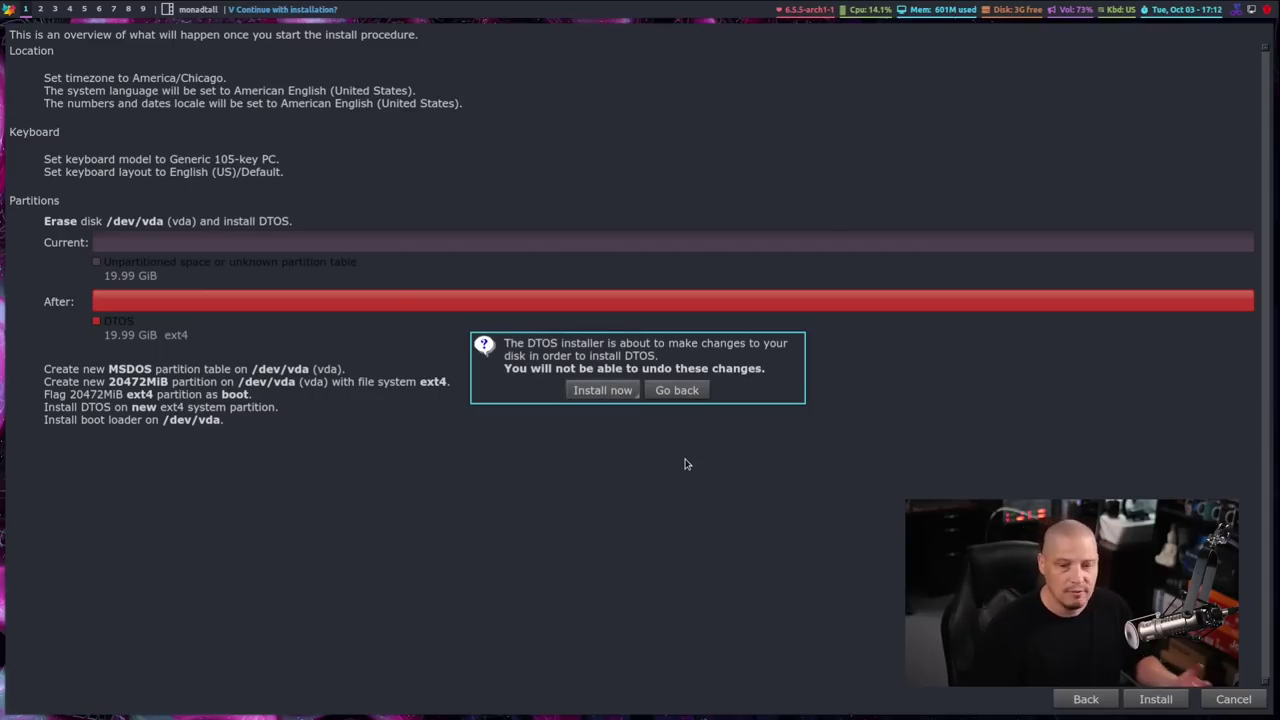
left_click(603, 392)
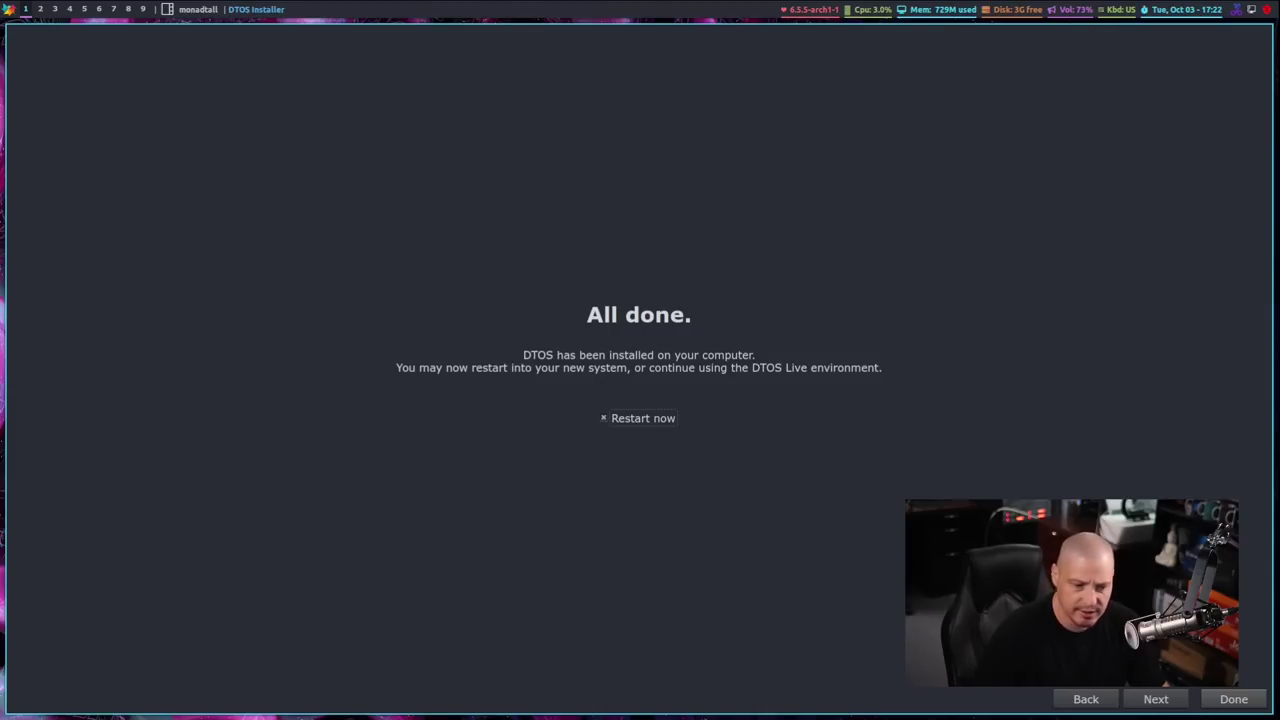
left_click(1230, 700)
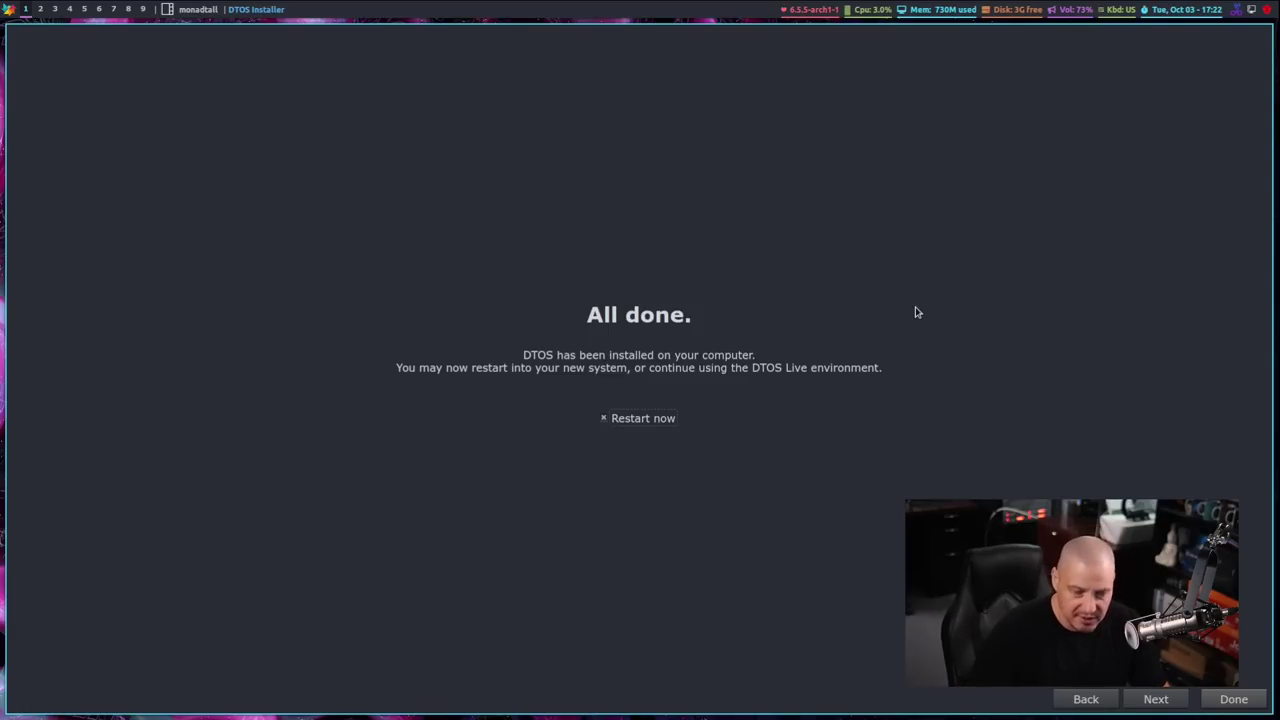
left_click(1230, 700)
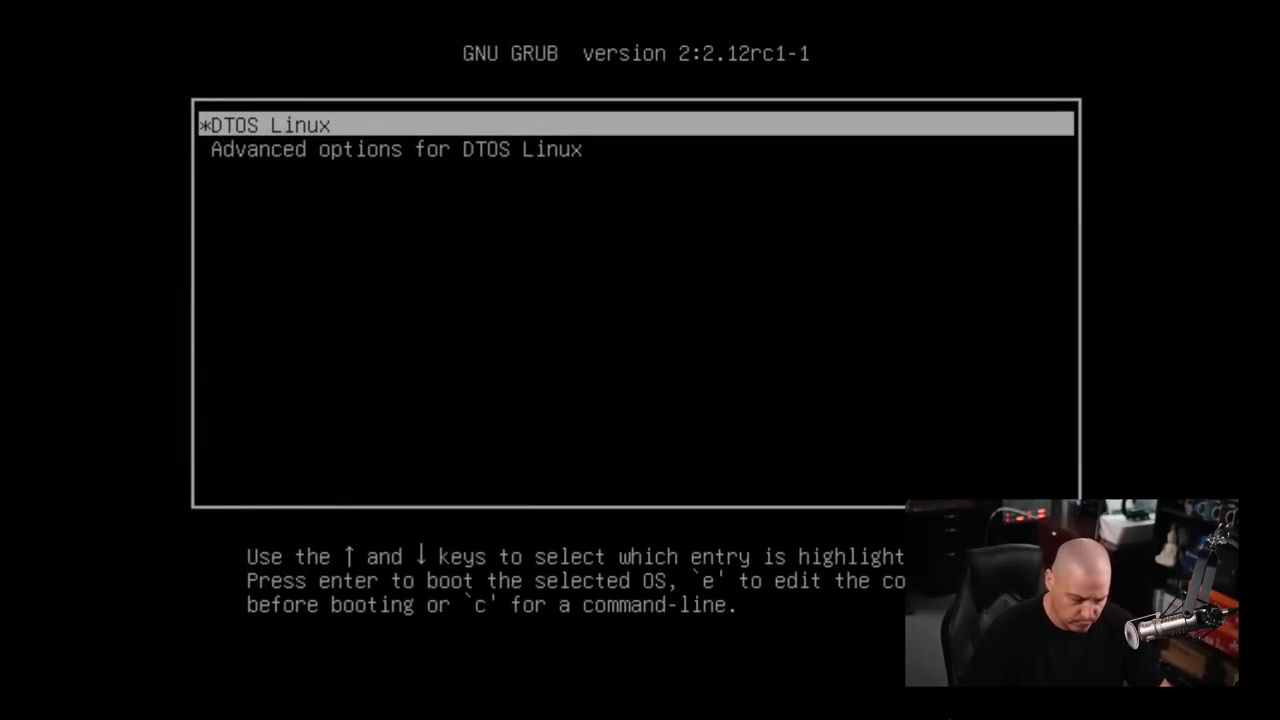
Boot DTOS Linux from GRUB, select the Qtile session, and sign in with the account password
key("Return")
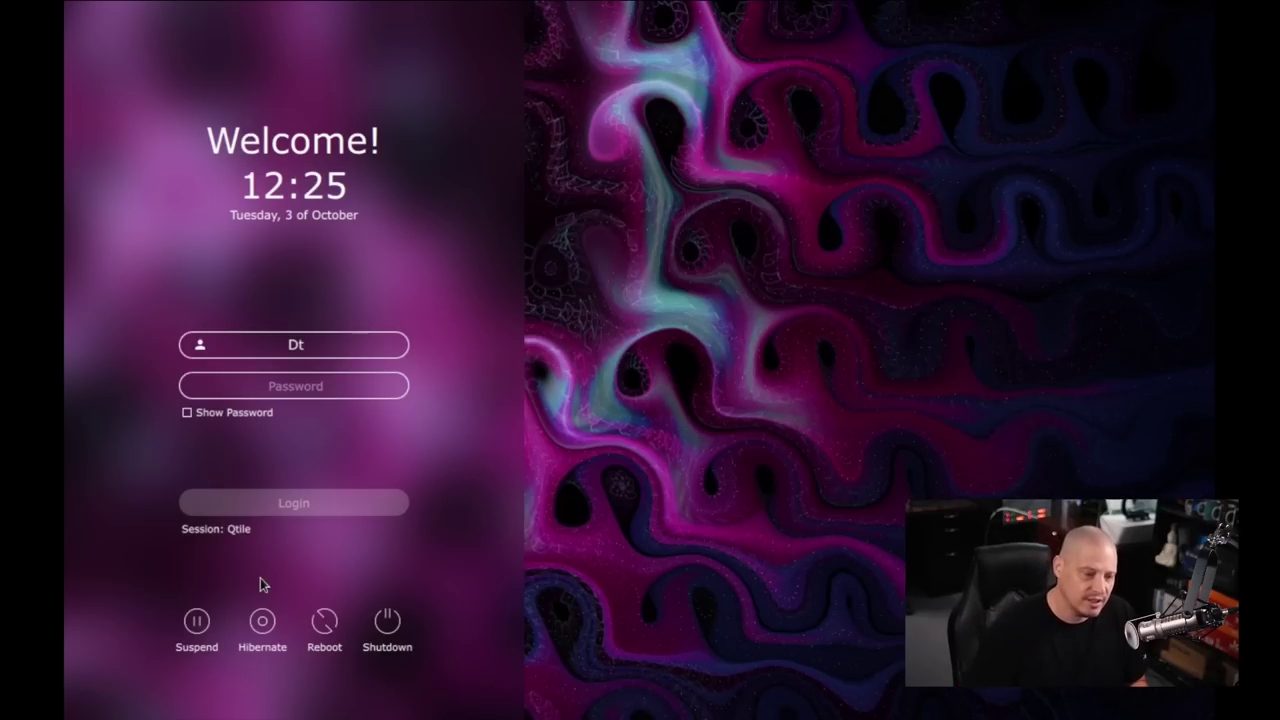
left_click(234, 530)
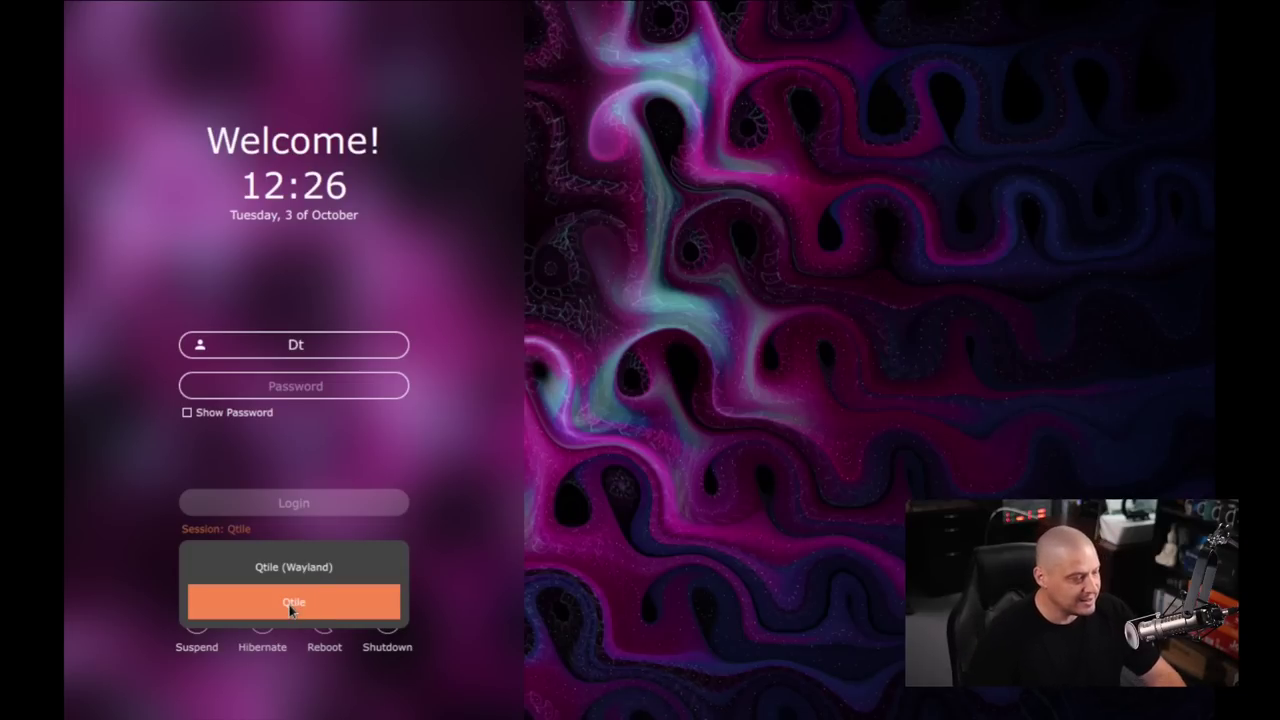
left_click(290, 605)
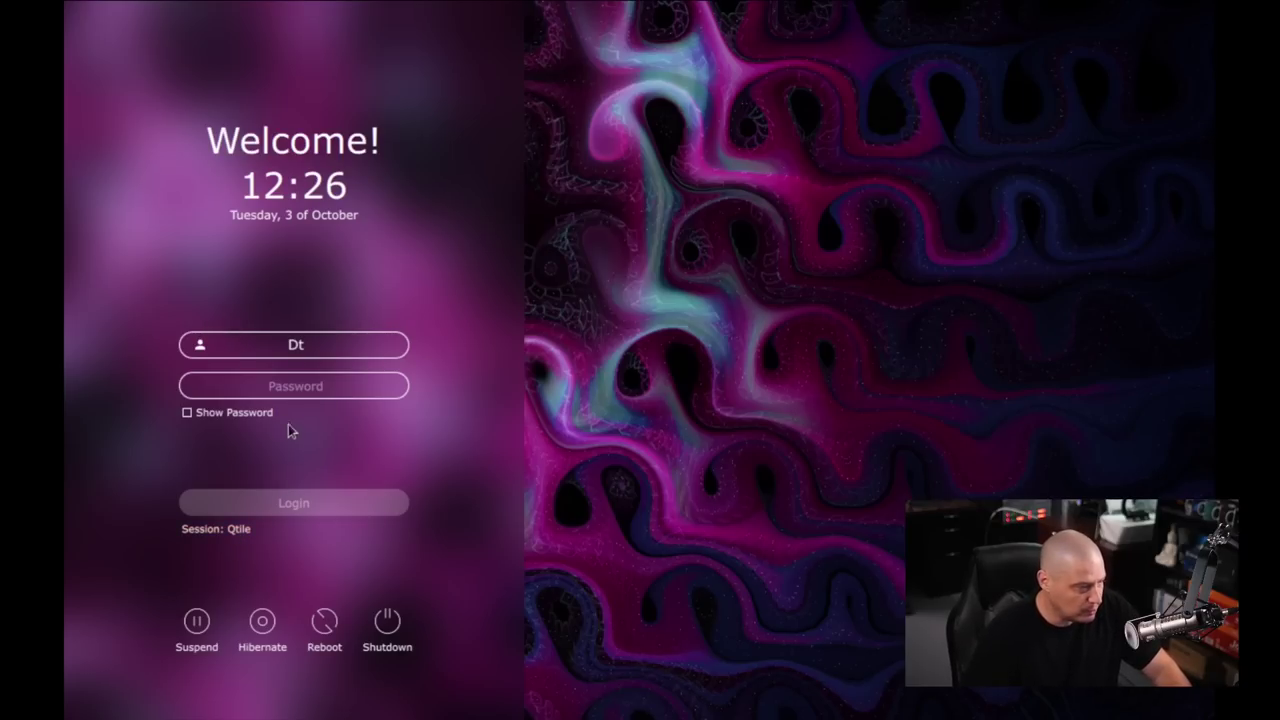
left_click(298, 383)
type("********")
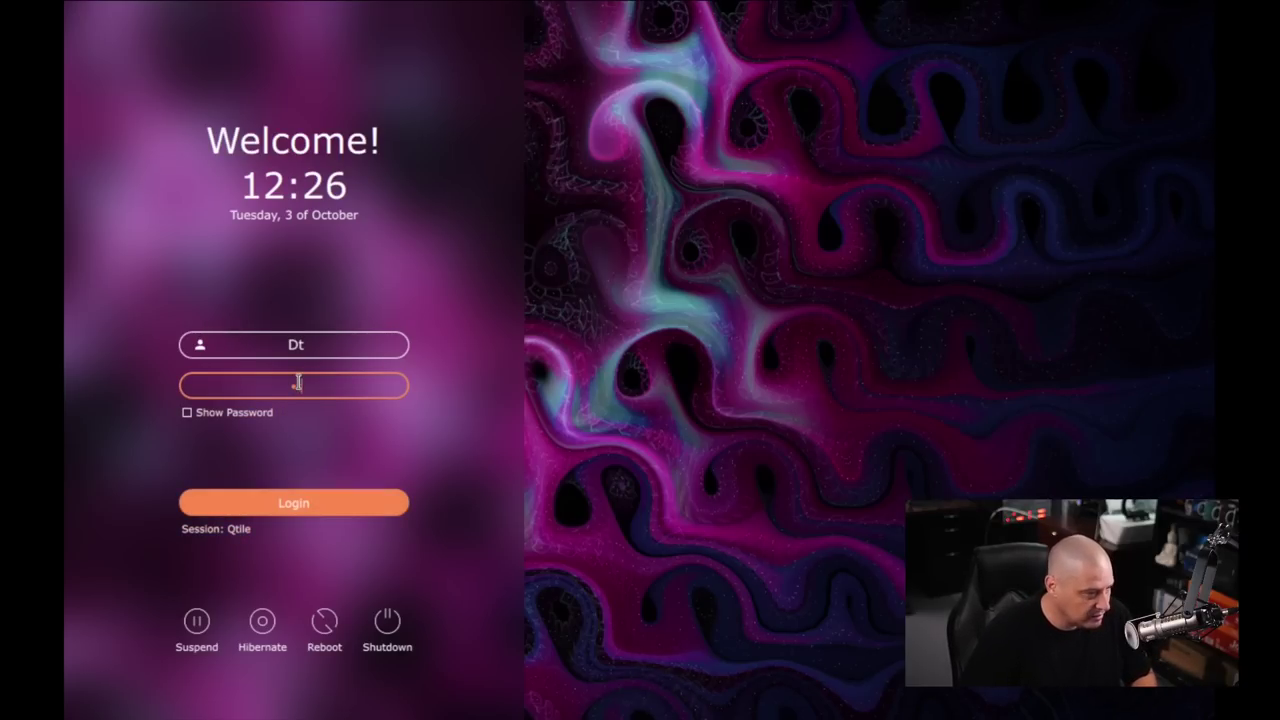
key("Return")
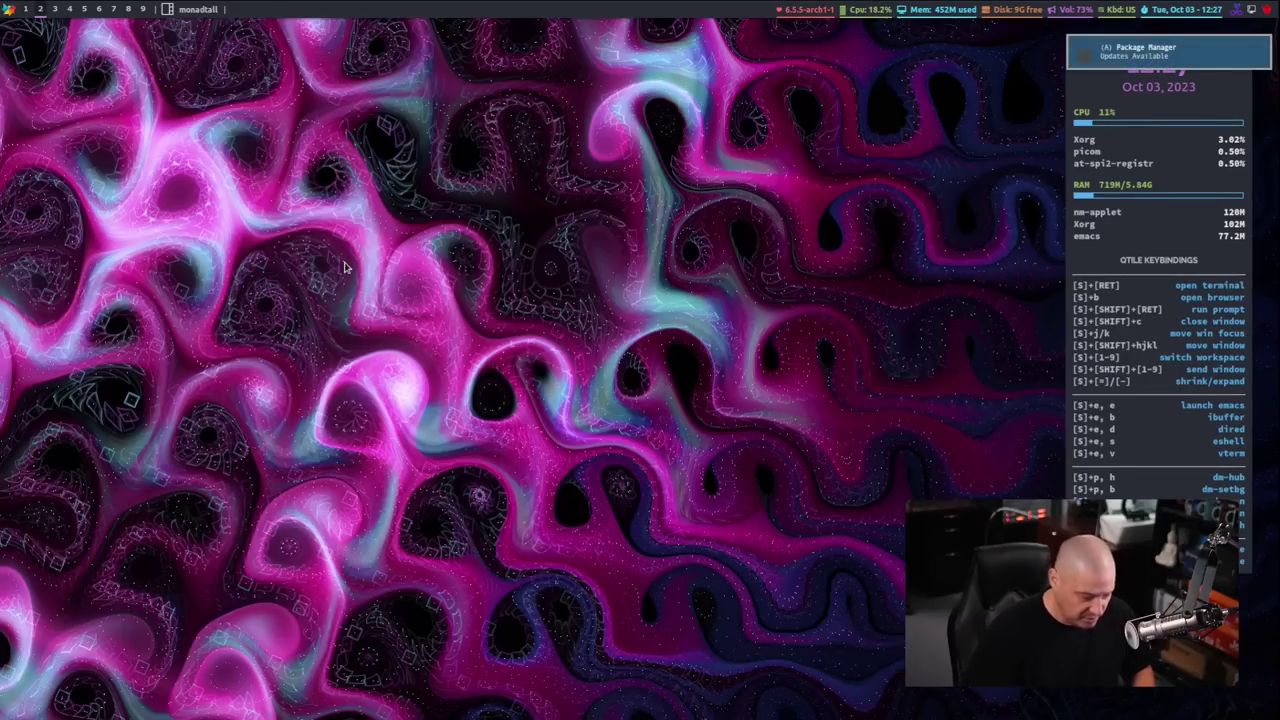
Open an Alacritty terminal with Super+Enter, filling workspace 2
key("super+Return")
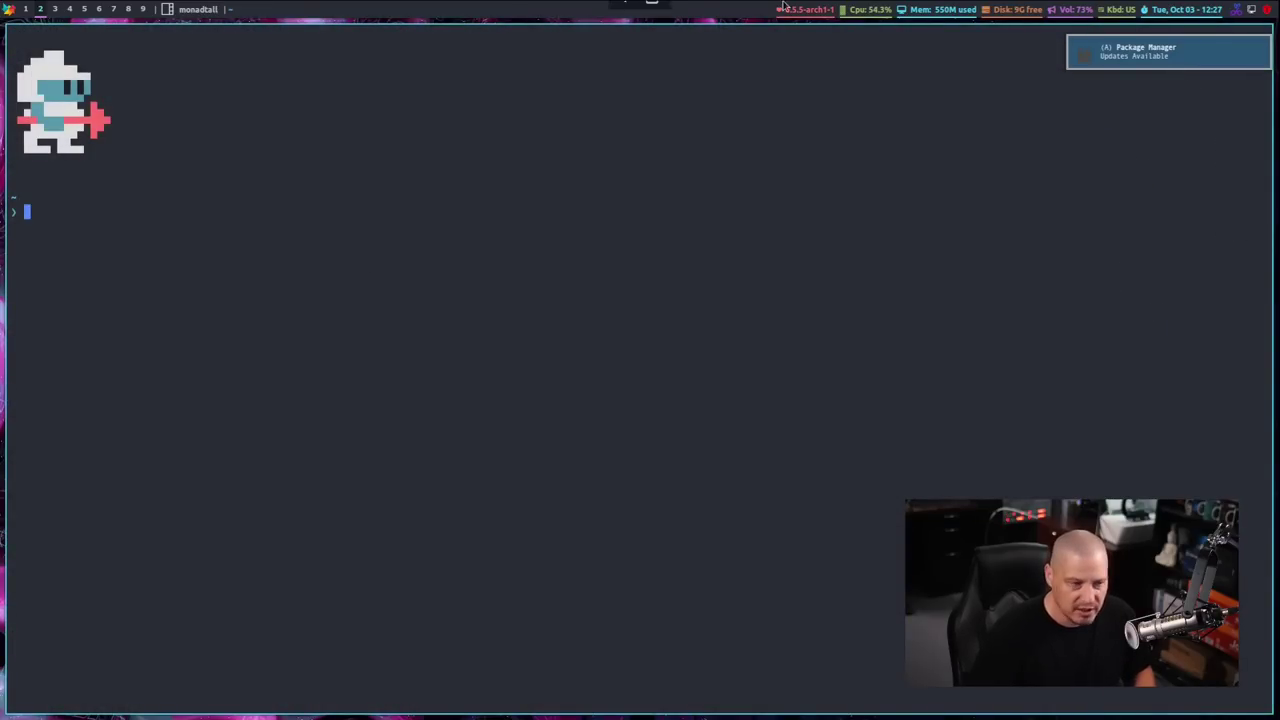
Dismiss the updates-available notification, then close and reopen the terminal three times
left_click(1142, 62)
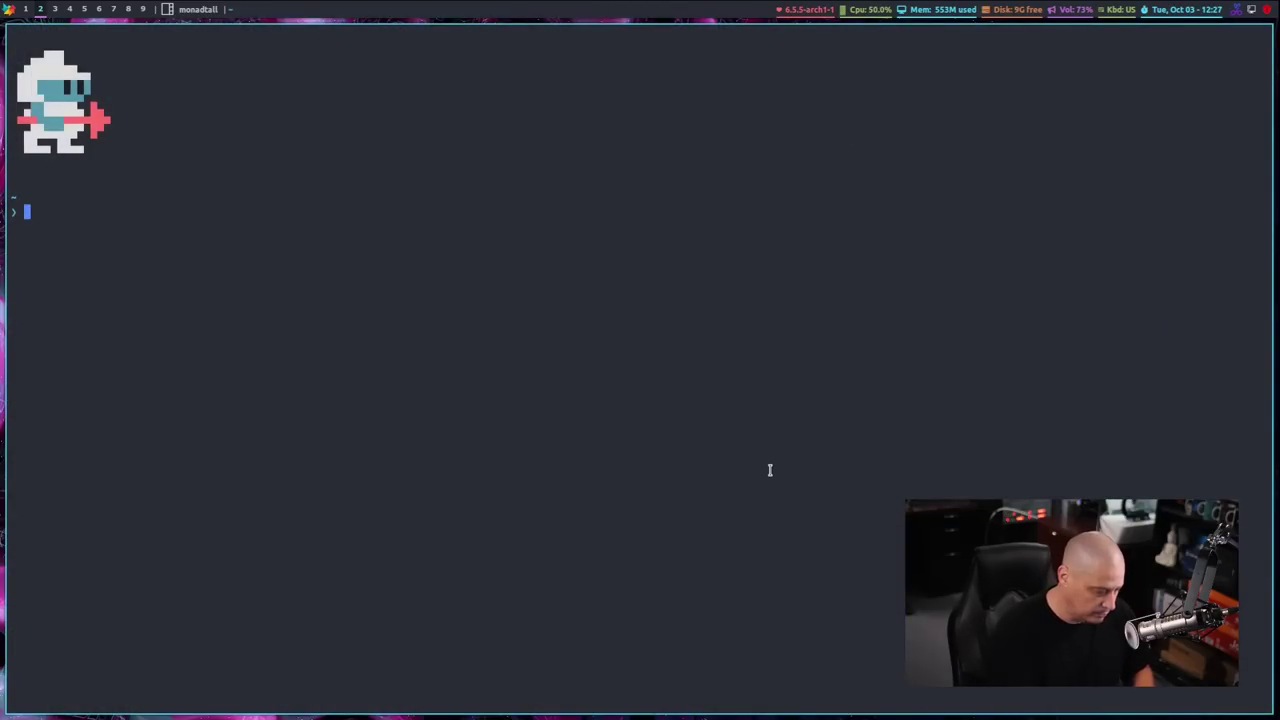
key("super+shift+c")
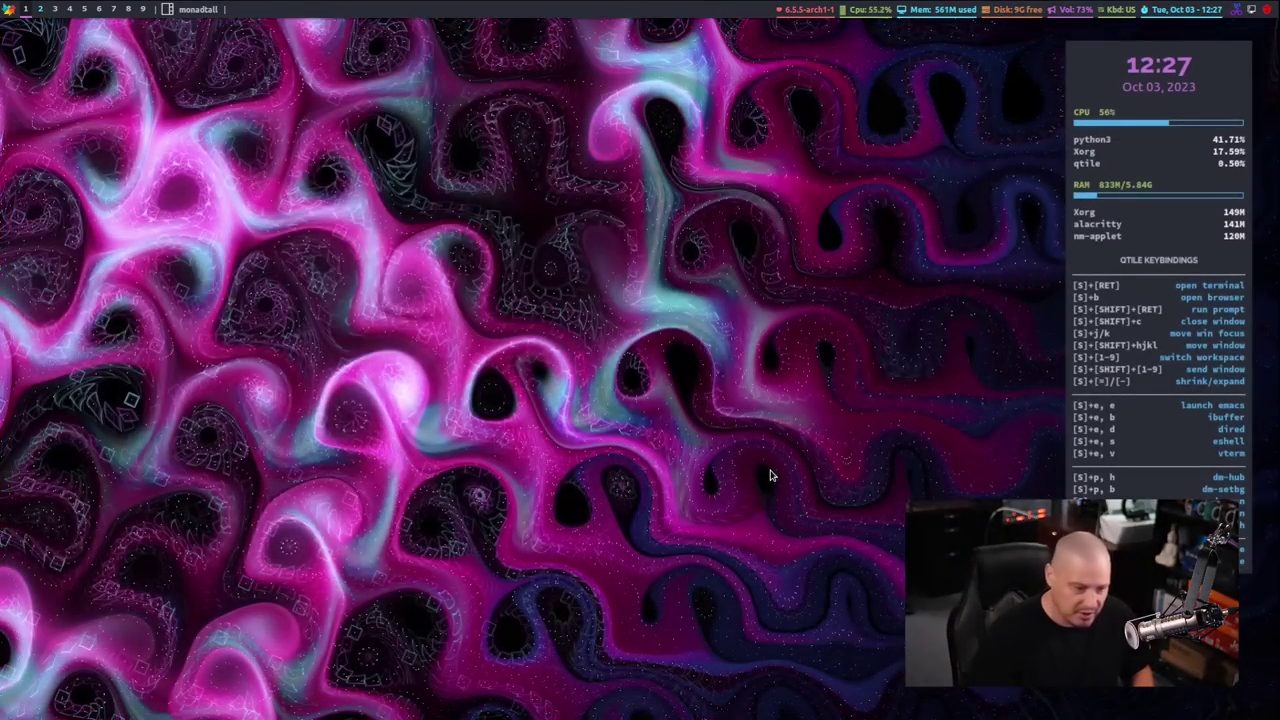
key("super+Return")
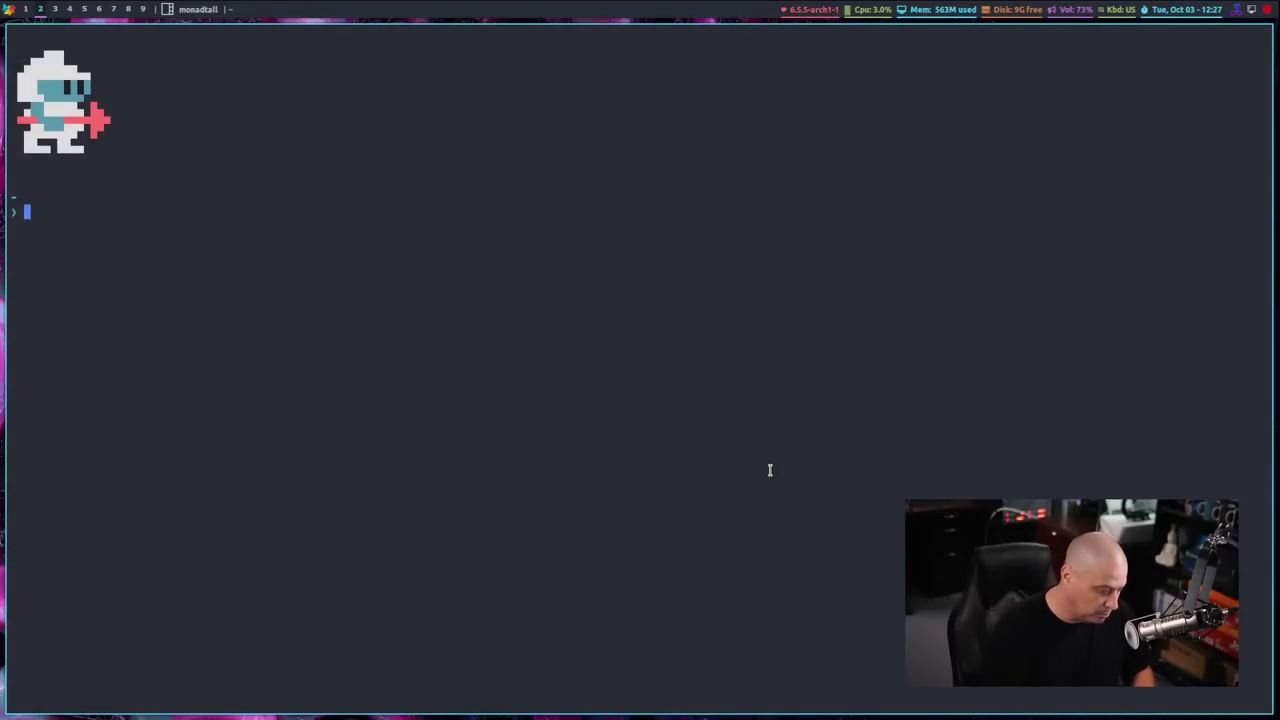
key("super+shift+c")
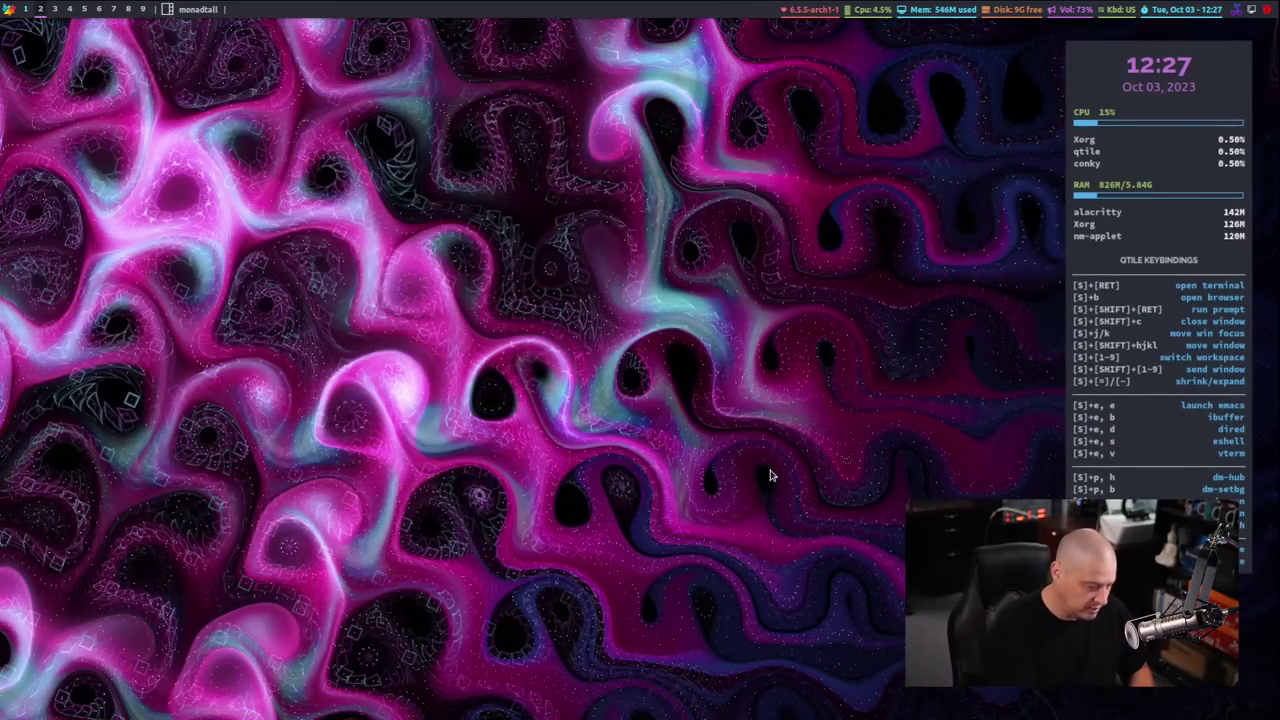
key("super+Return")
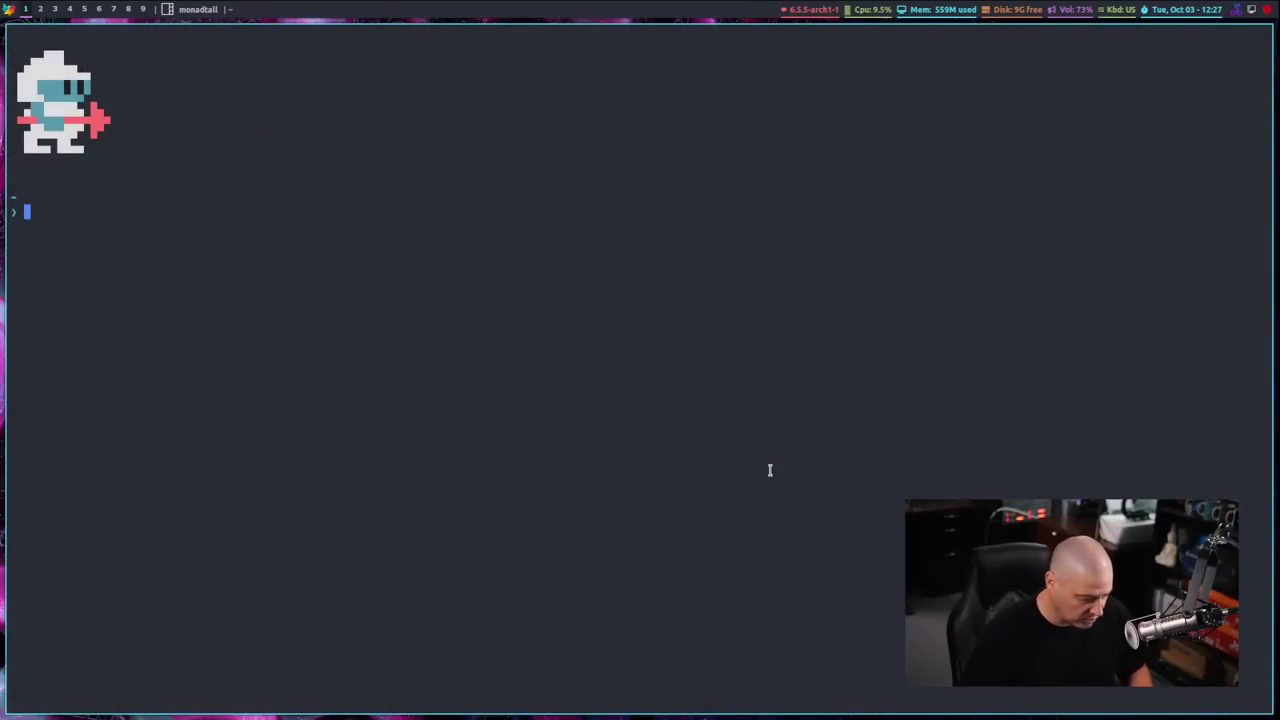
key("super+shift+c")
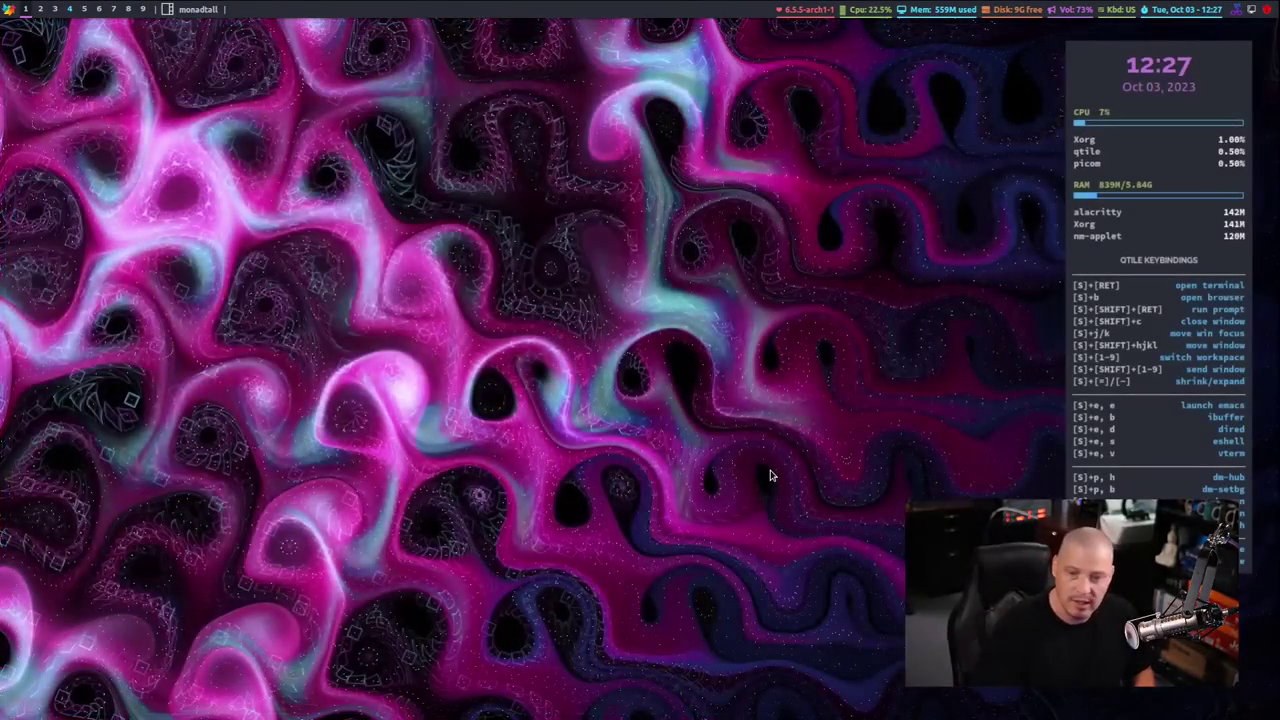
key("super+Return")
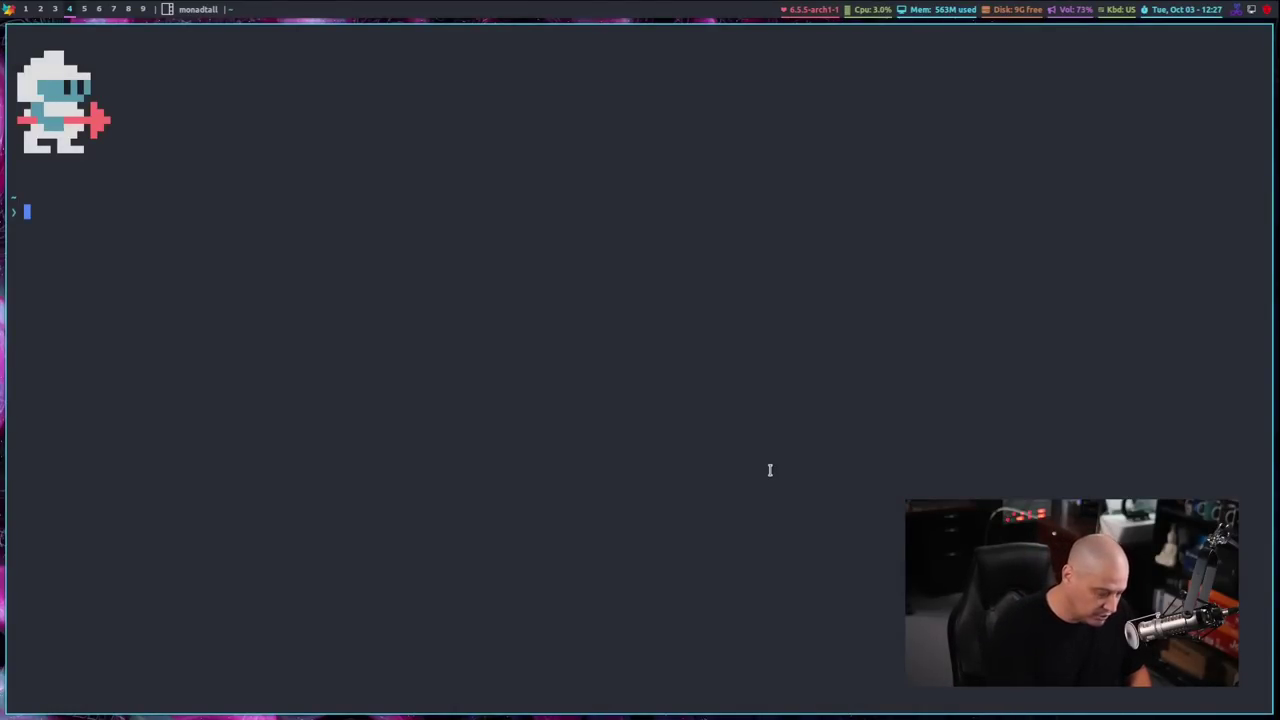
Close the terminal, then open the dmenu Run prompt and cancel it
key("super+shift+c")
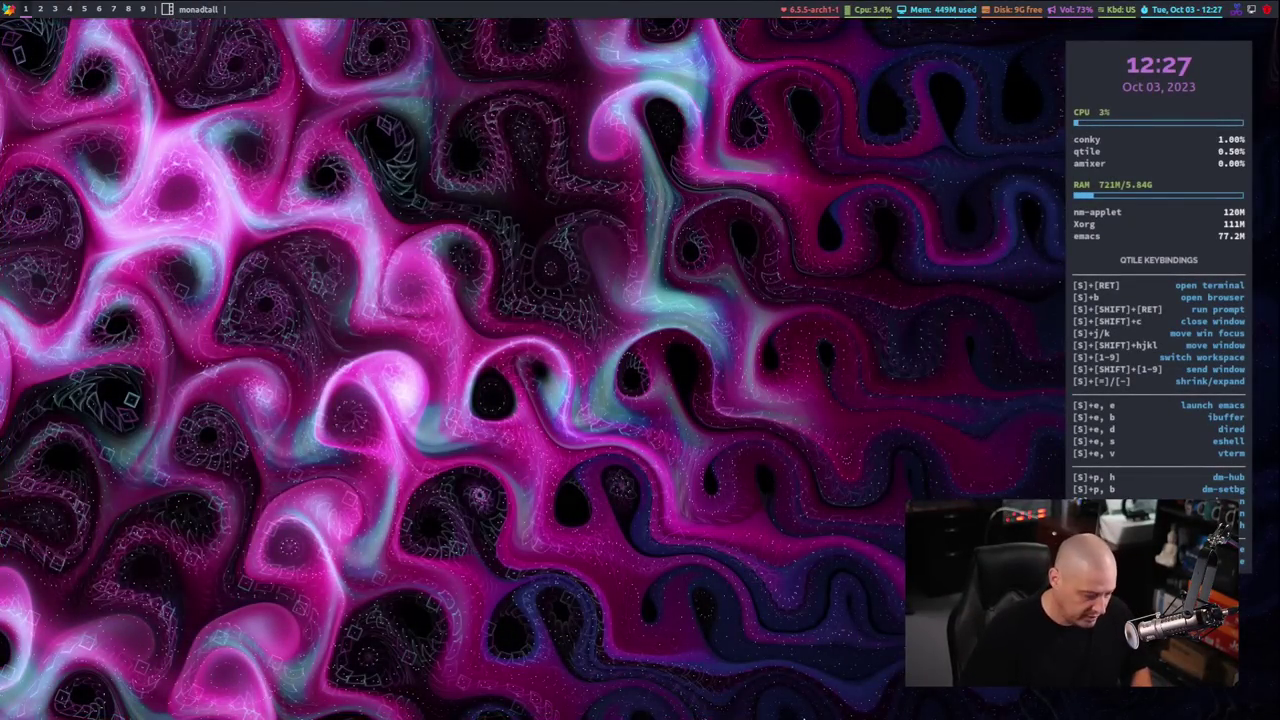
key("super+shift+Return")
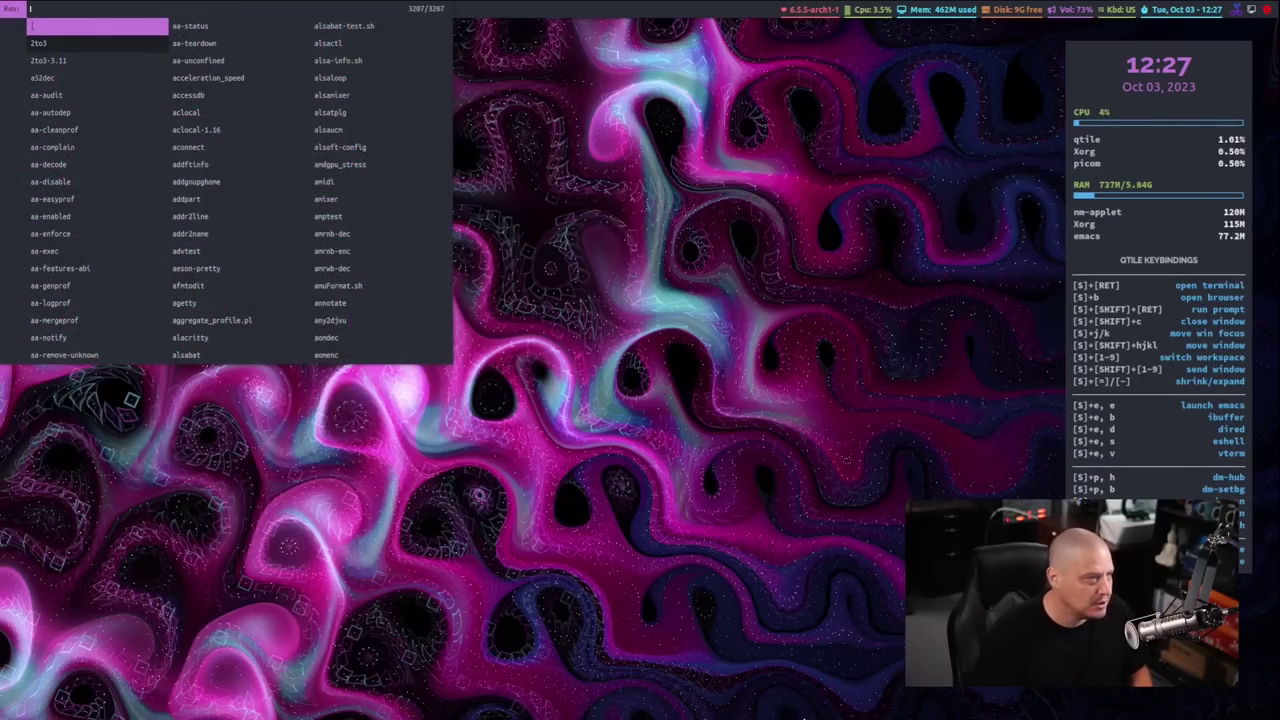
key("Escape")
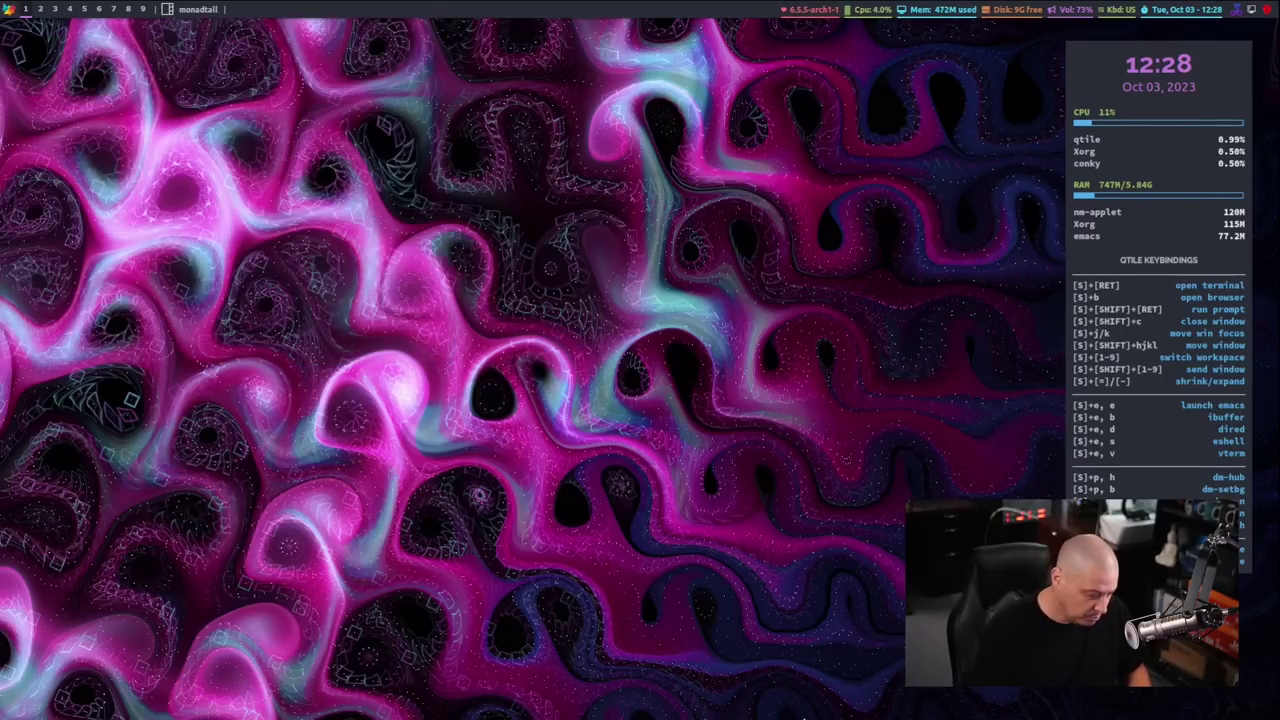
Launch Brave, skip the welcome step, pick the Dark theme, continue, then close Brave
key("super+b")
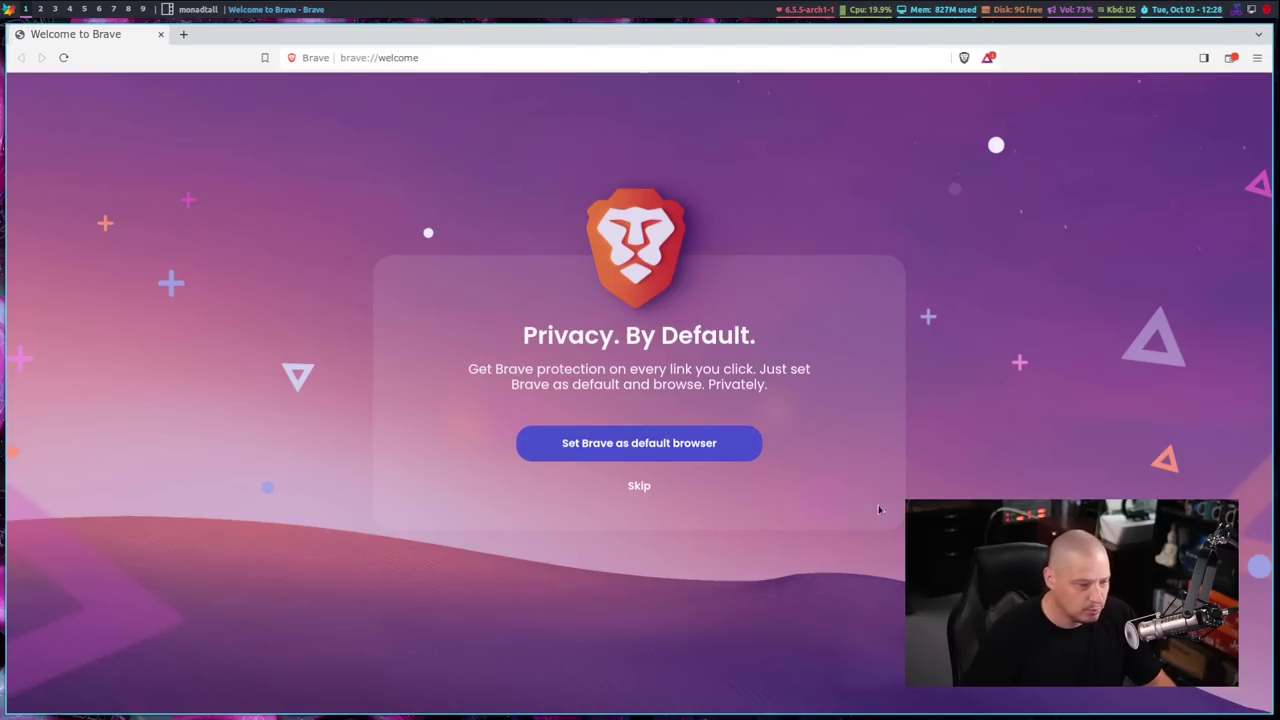
left_click(709, 446)
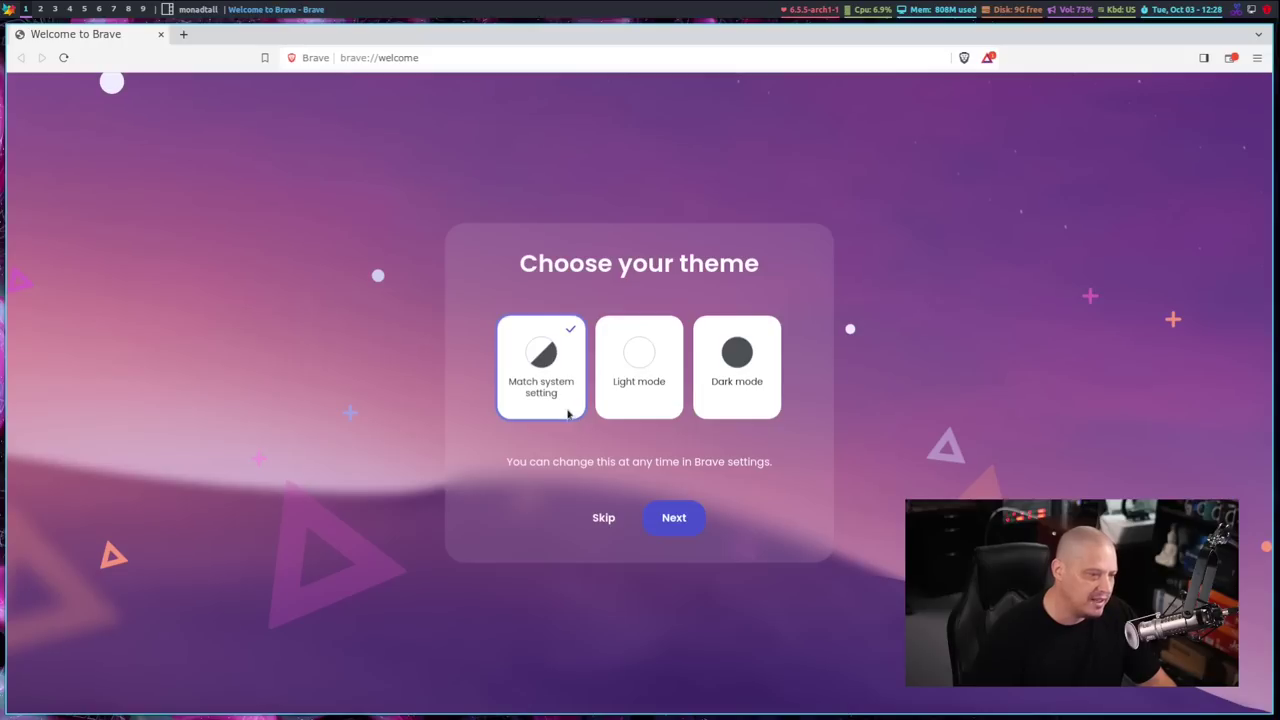
left_click(737, 366)
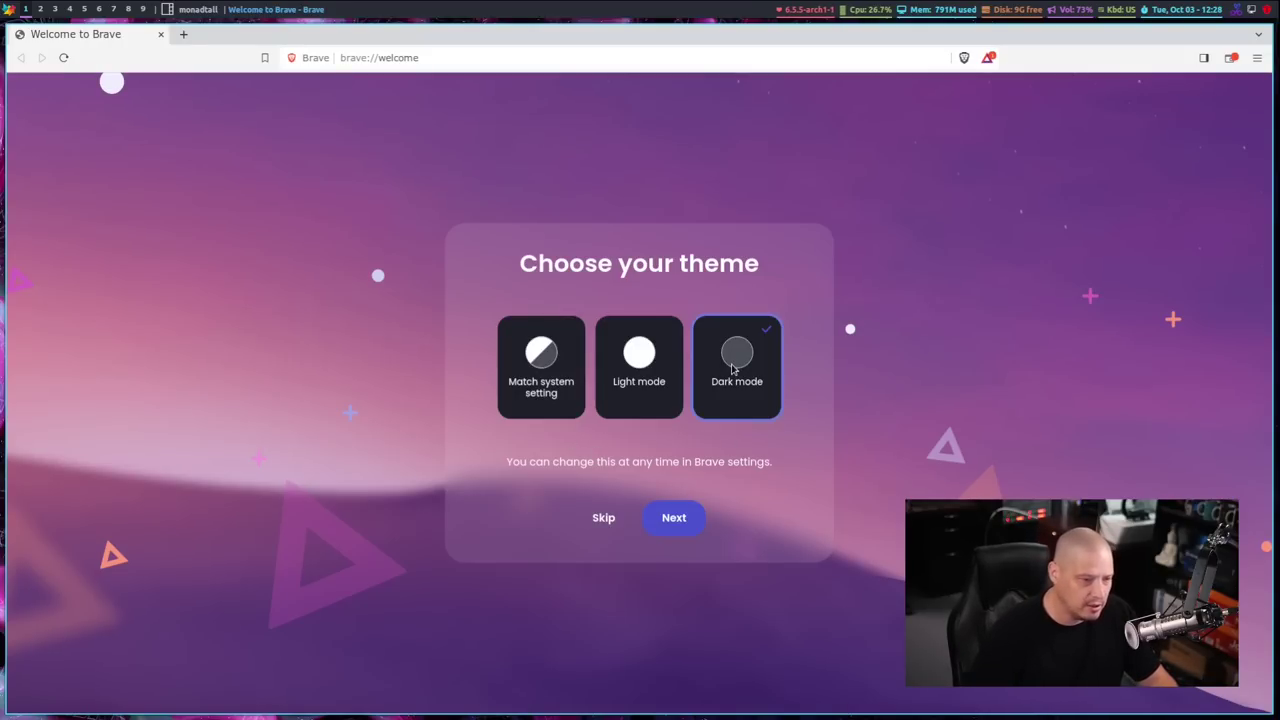
left_click(695, 531)
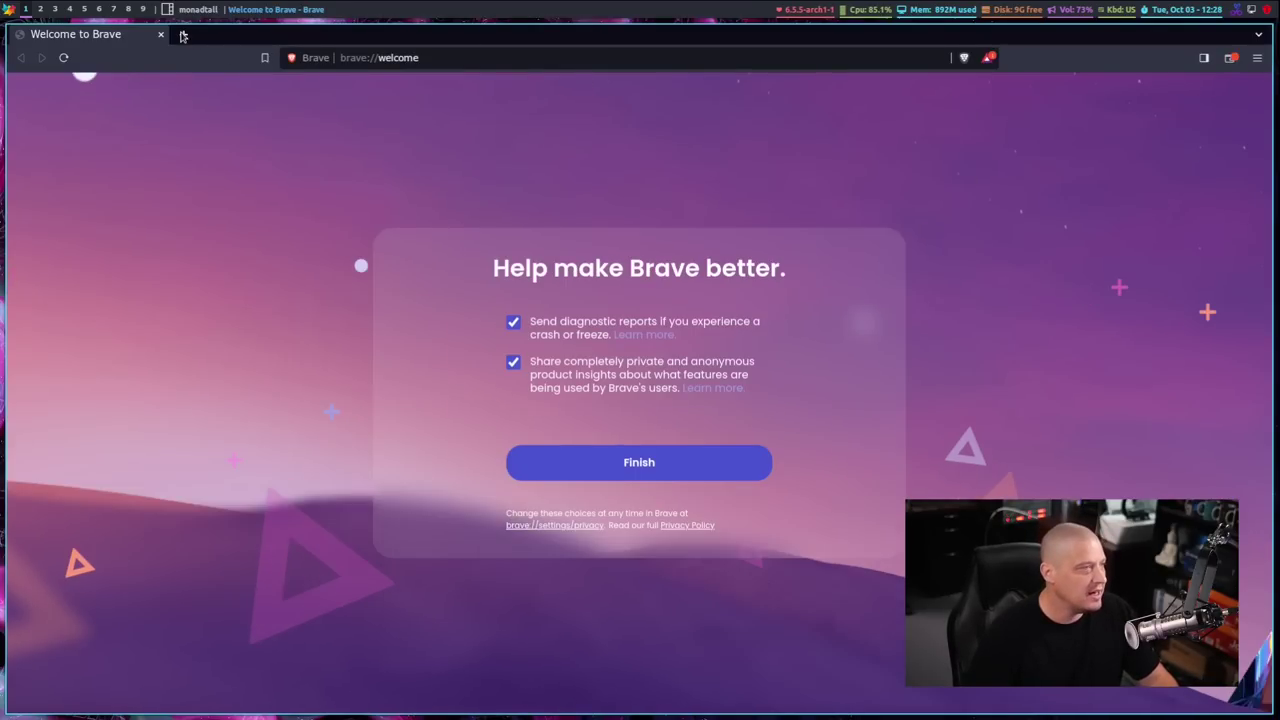
left_click(160, 34)
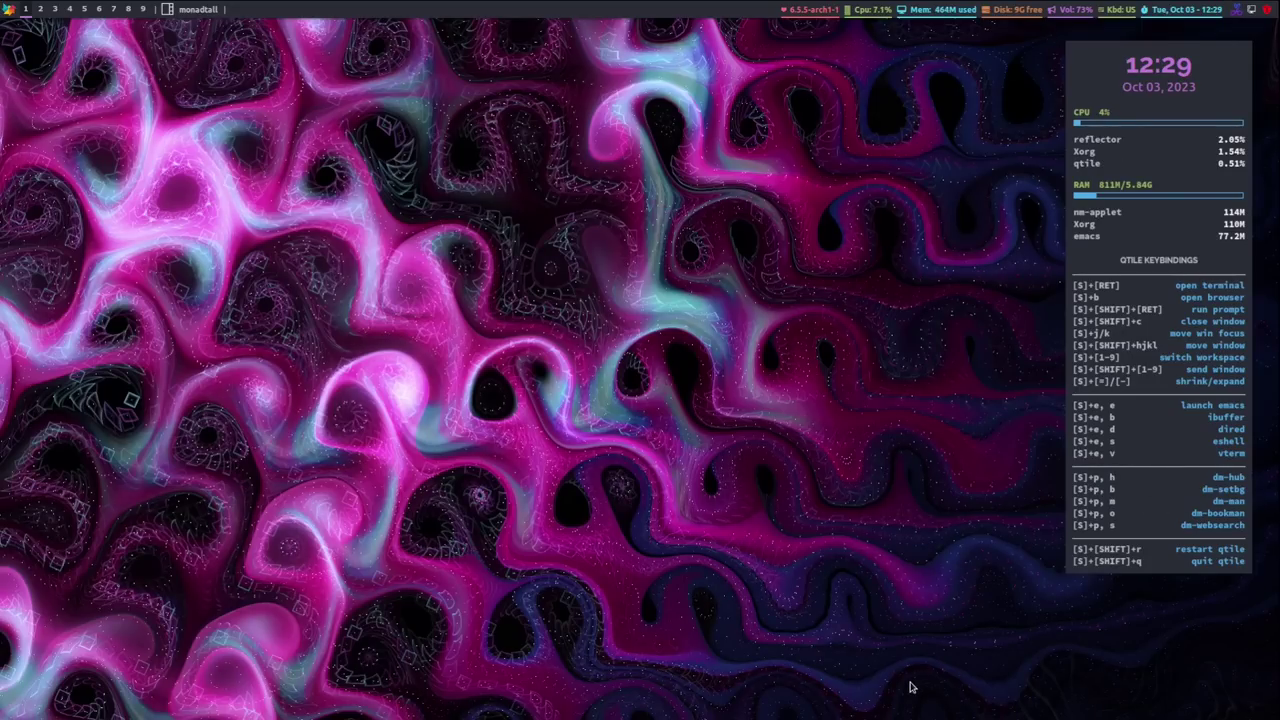
key("super+p")
key("h")
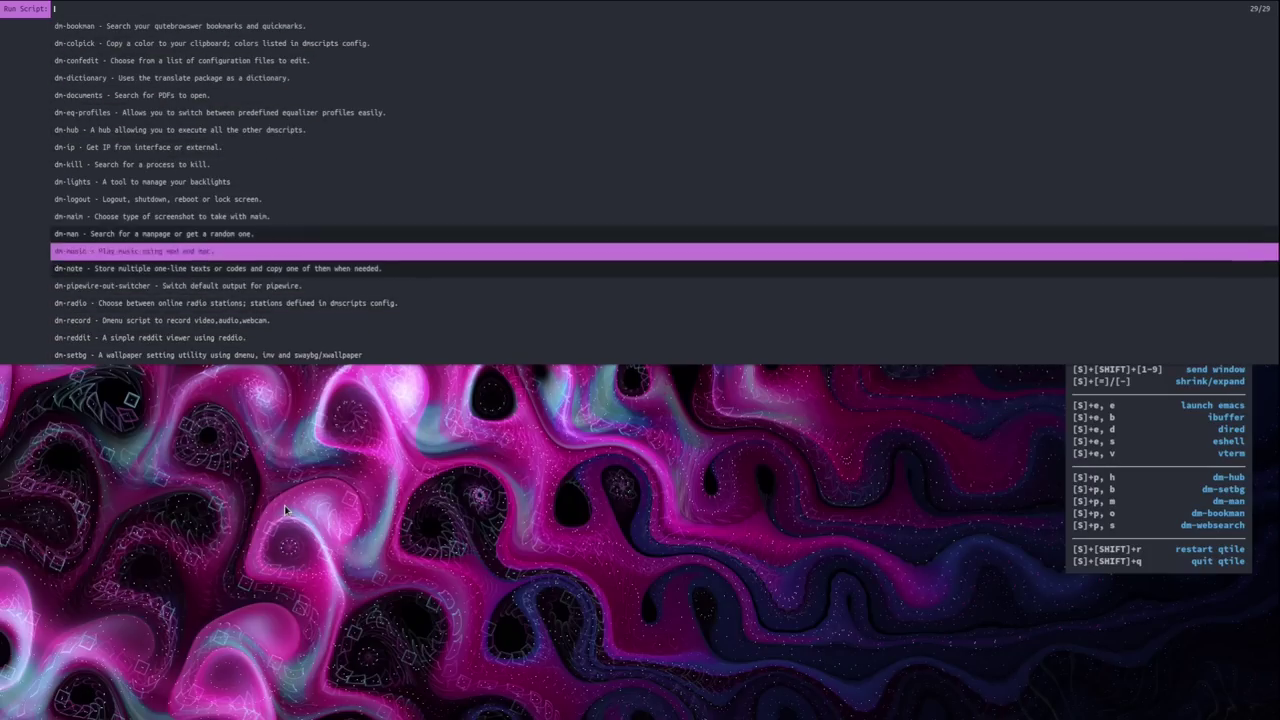
key("Down")
key("Down")
key("Down")
key("Down")
key("Down")
key("Down")
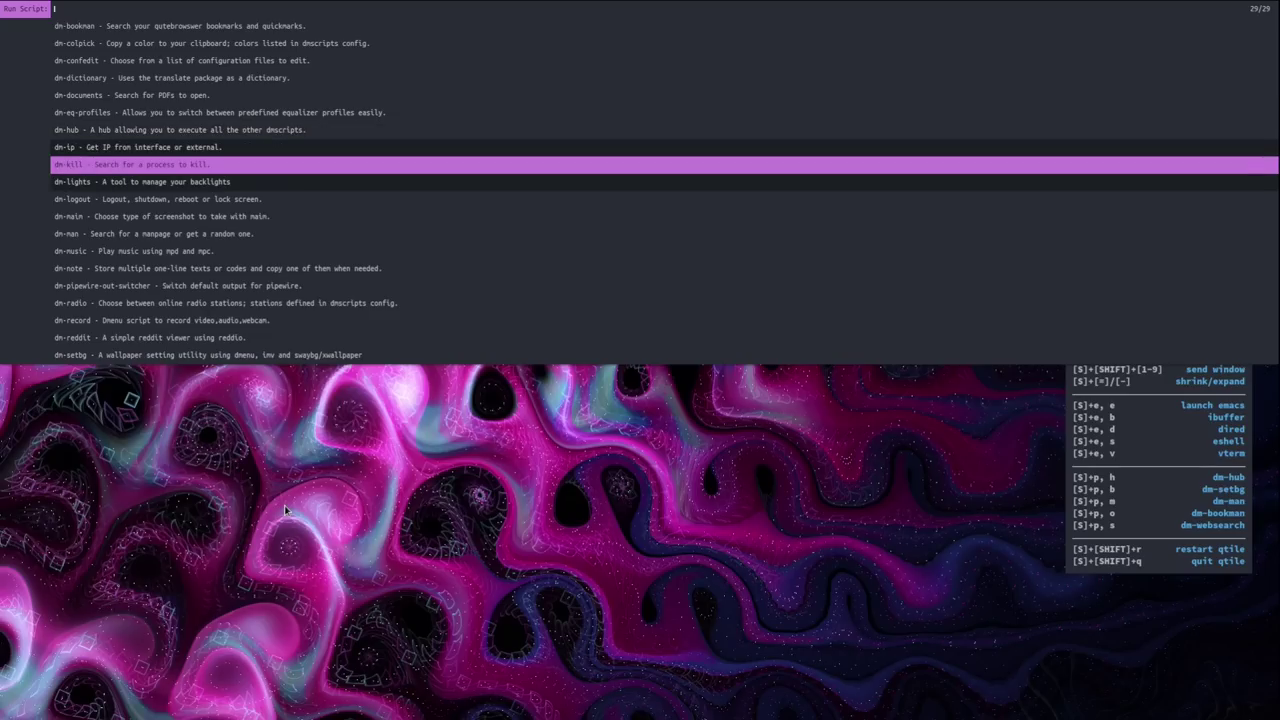
key("Return")
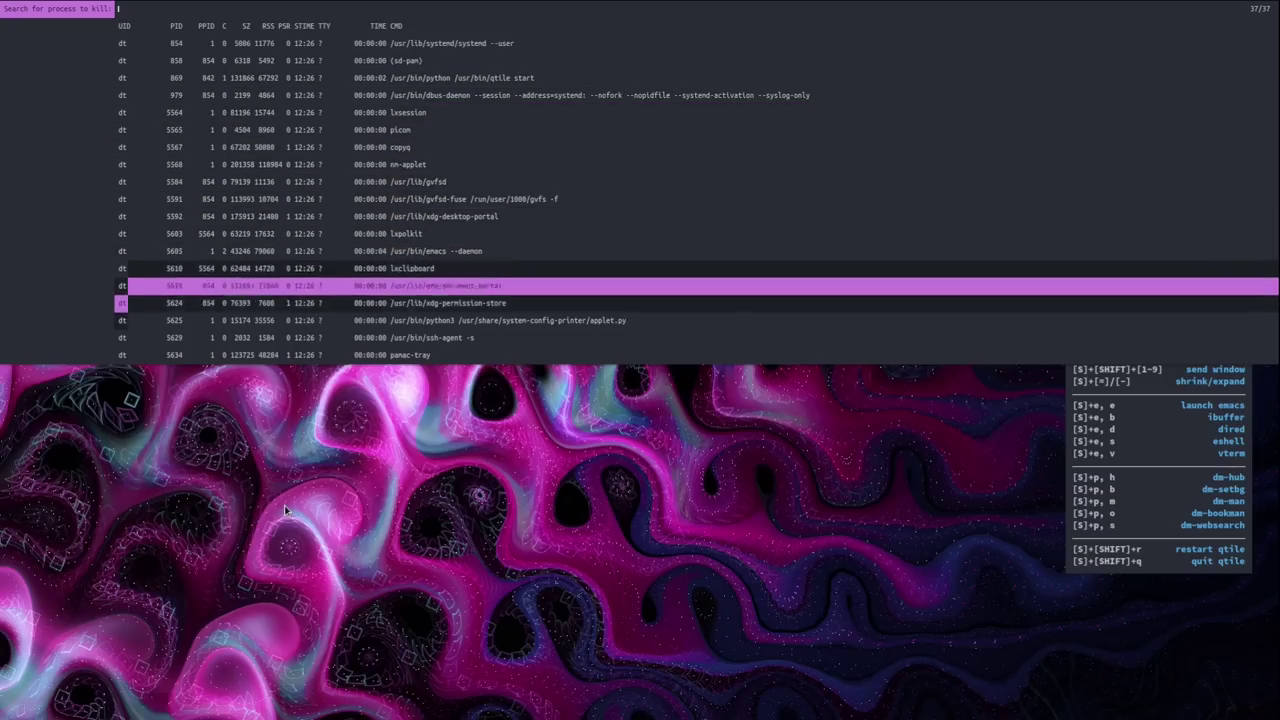
key("Up")
key("Up")
key("Up")
key("Up")
key("Up")
key("Up")
key("Up")
key("Up")
key("Up")
key("Up")
key("Up")
key("Up")
key("Up")
key("Up")
key("Up")
key("Up")
key("Up")
key("Up")
key("Up")
key("Up")
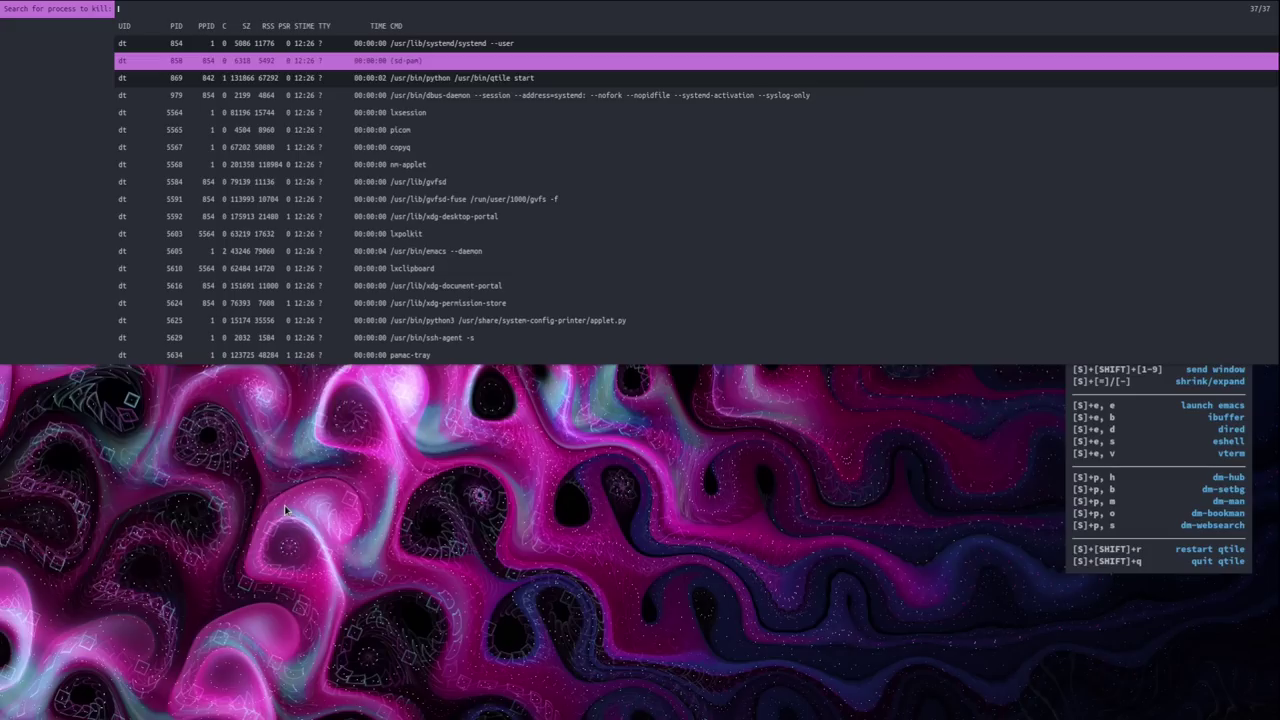
key("Escape")
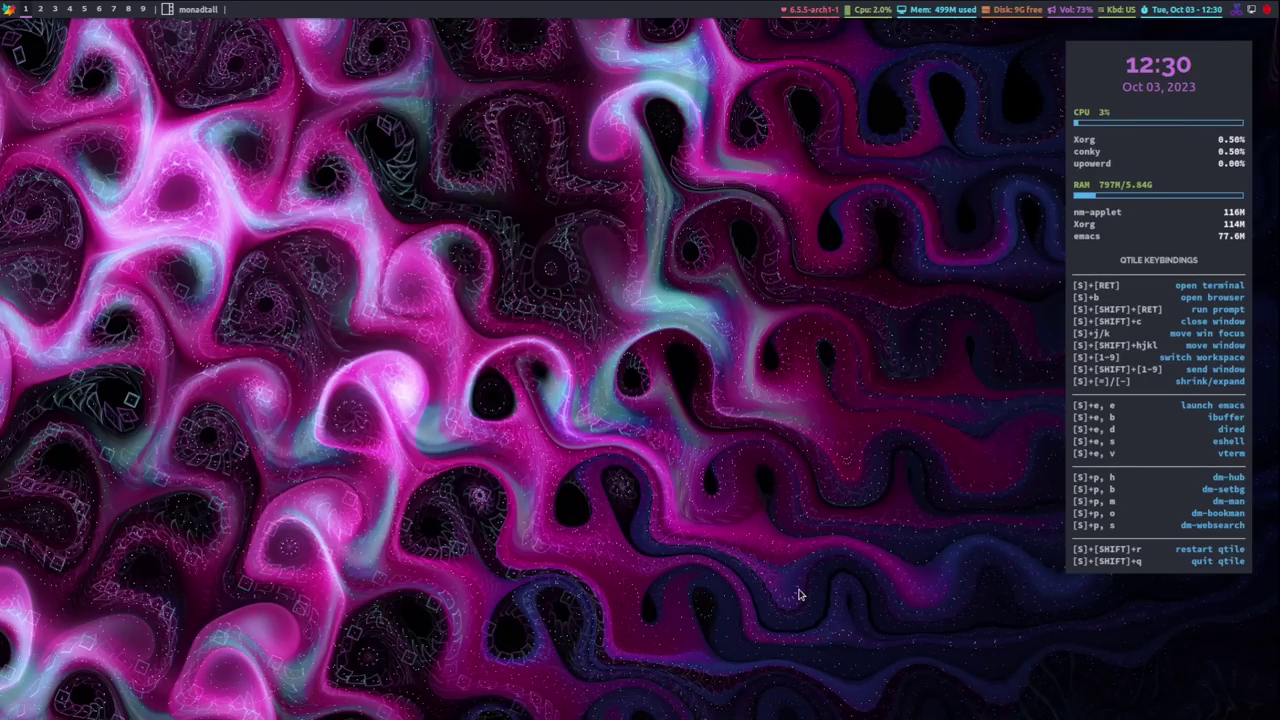
Start dm-setbg with Super+P B and choose the Set option
key("super+p")
key("b")
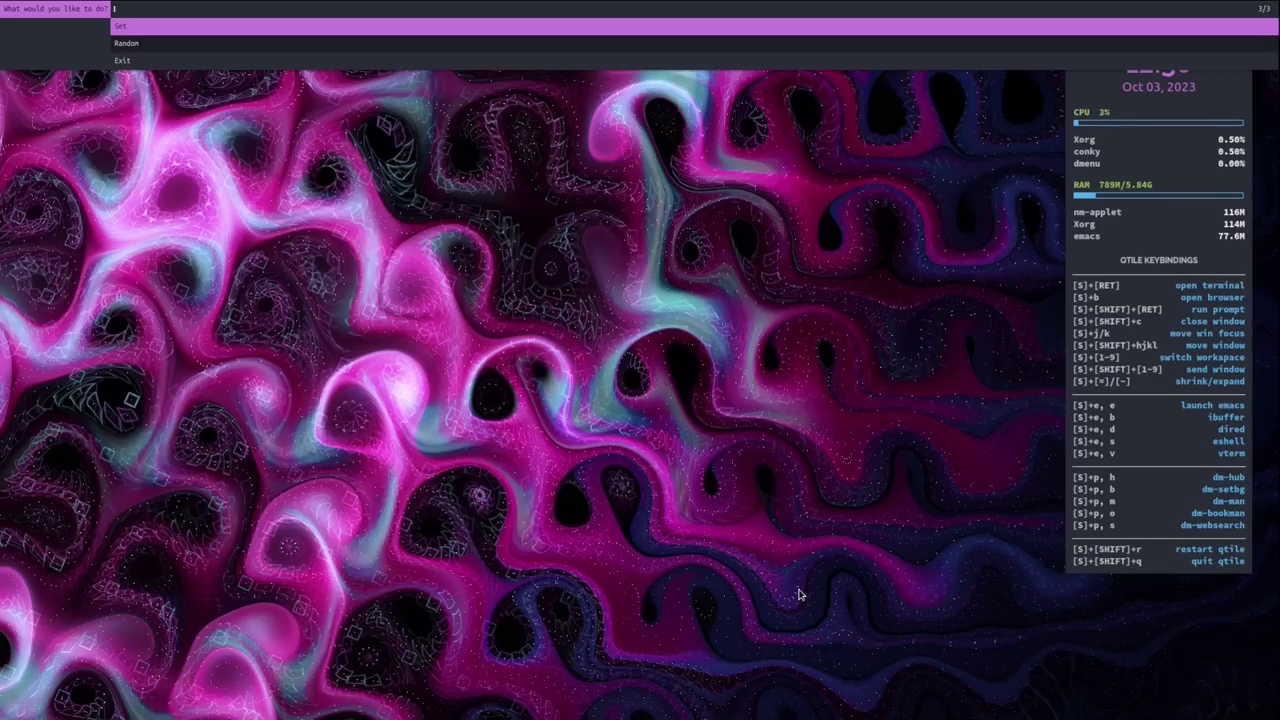
key("Down")
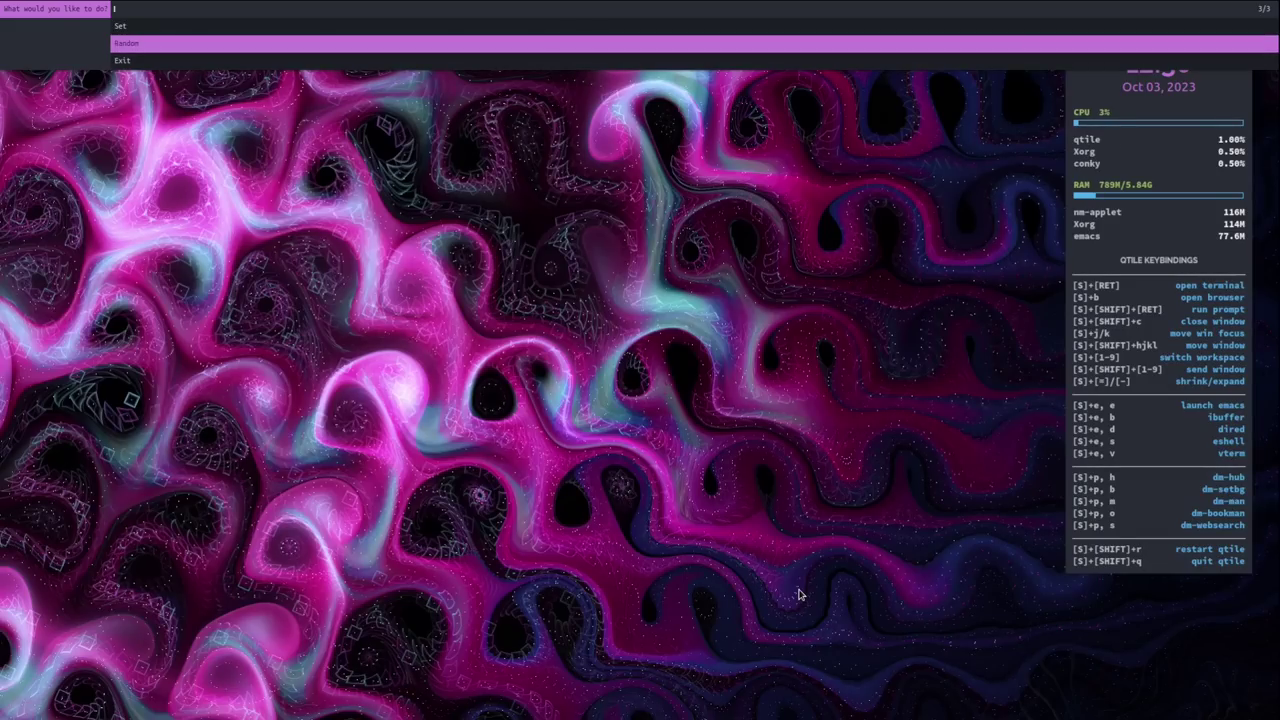
key("Up")
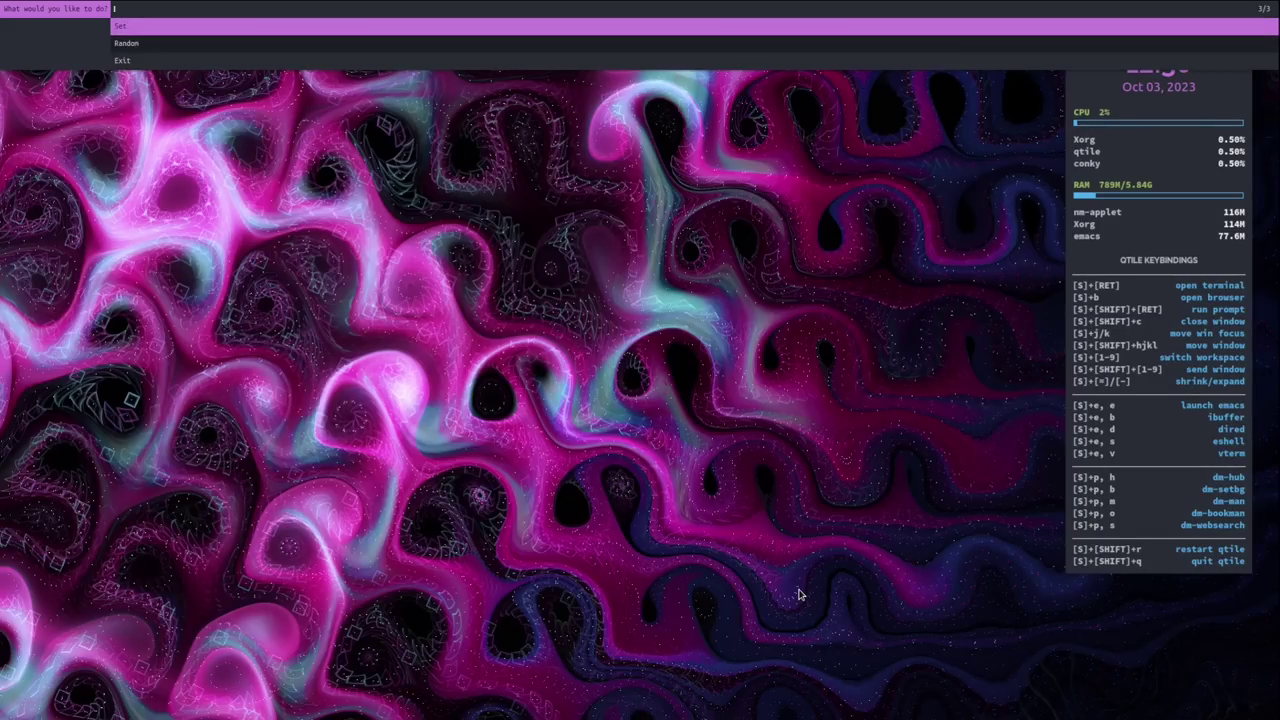
key("Return")
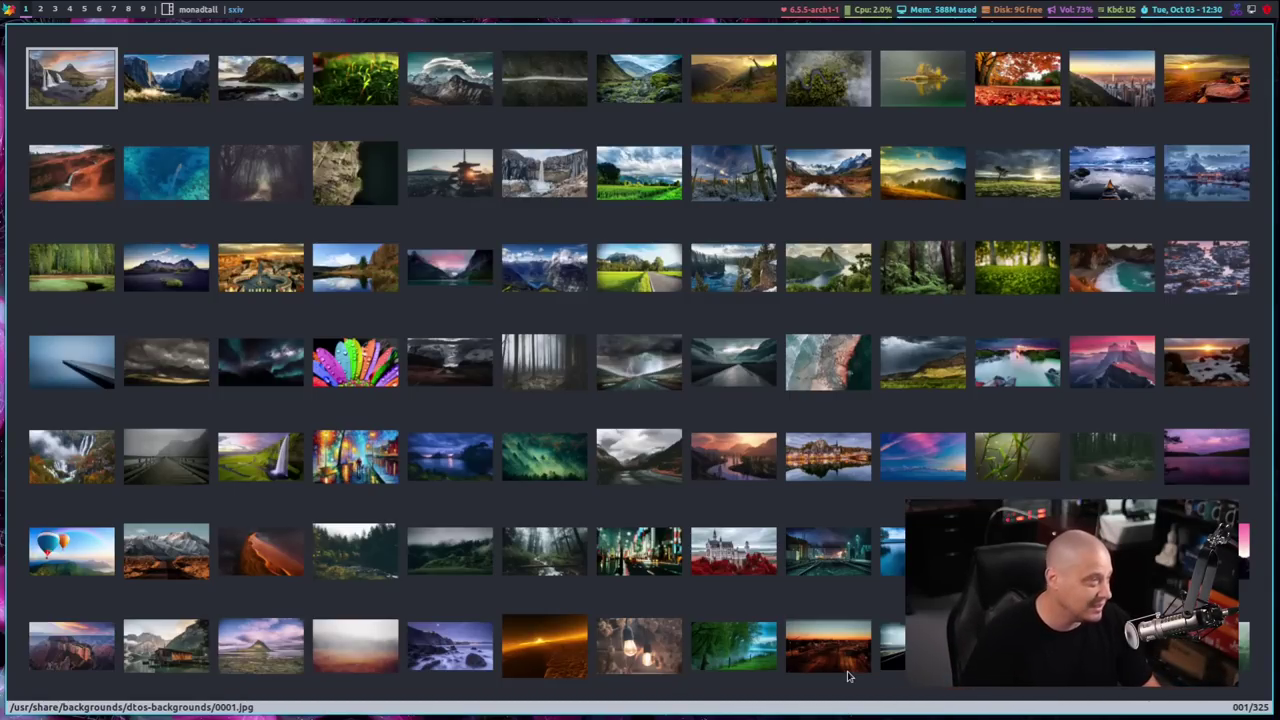
Select the cloudy mountain road image 0059 in sxiv and apply it as wallpaper
key("Down")
key("Down")
key("Down")
key("Down")
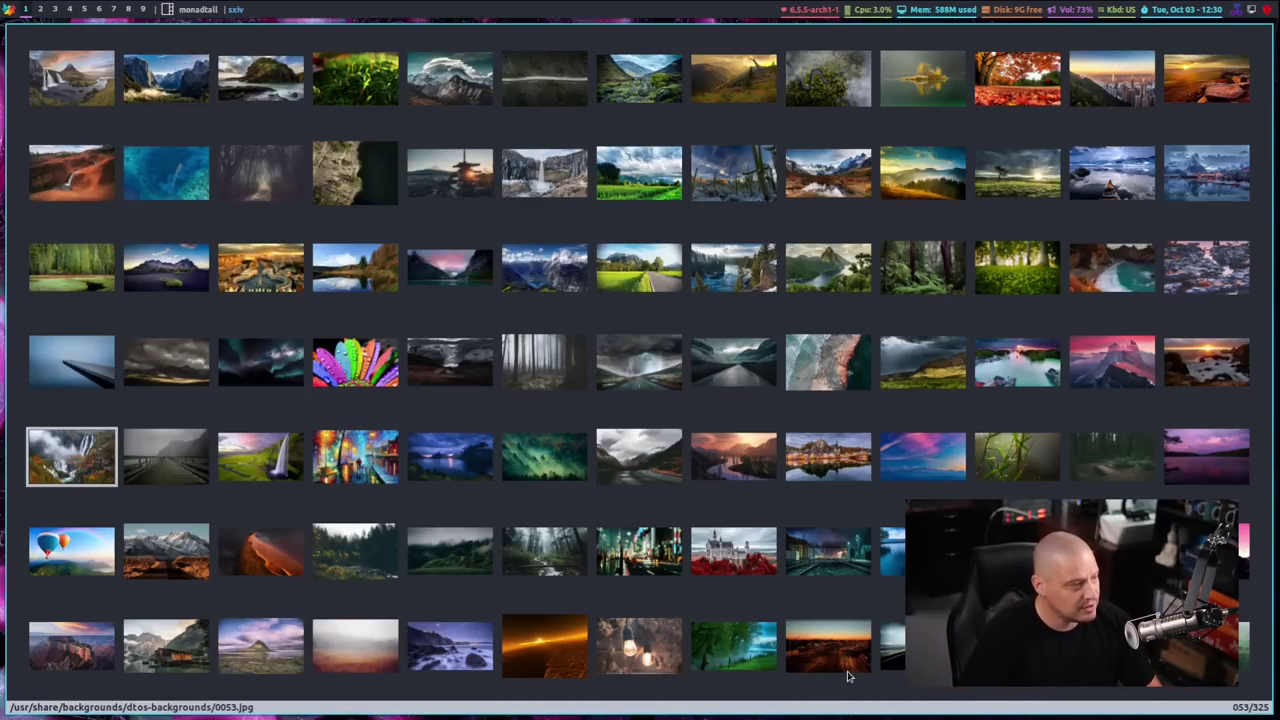
key("Up")
key("Up")
key("Up")
key("Up")
key("Right")
key("Down")
key("Down")
key("Down")
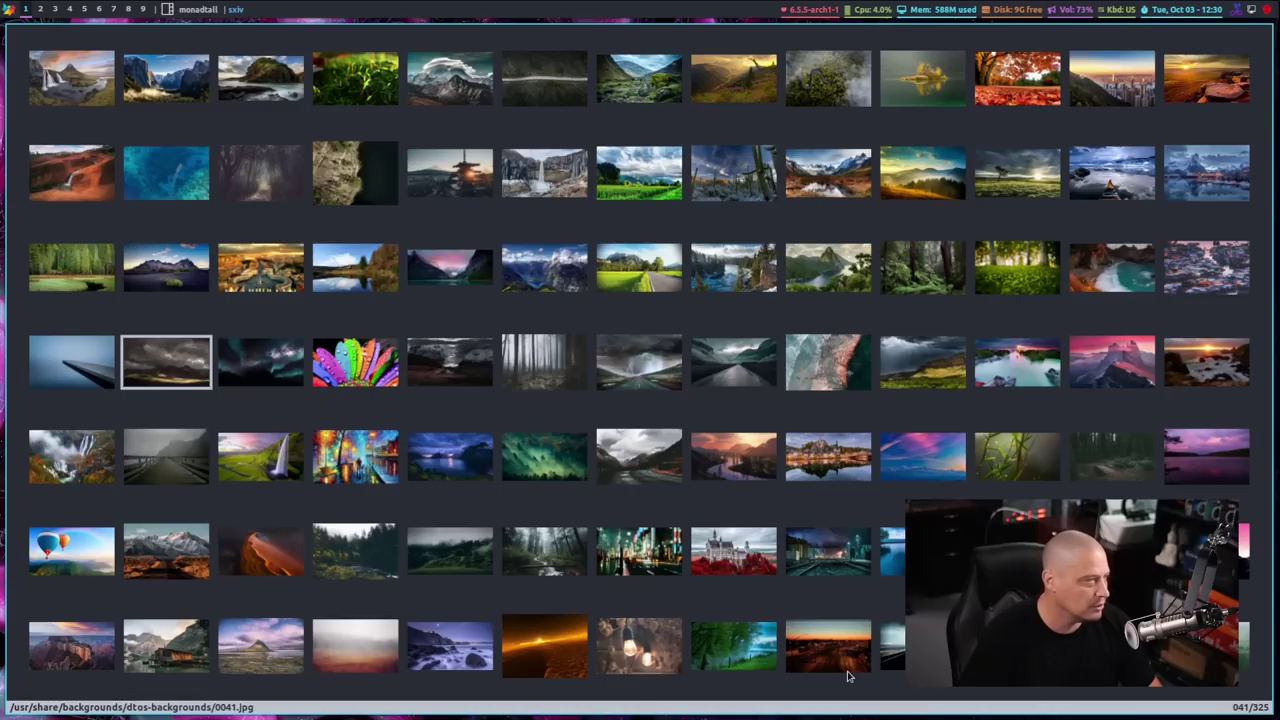
key("Down")
key("Right")
key("Right")
key("Right")
key("Right")
key("Right")
key("Right")
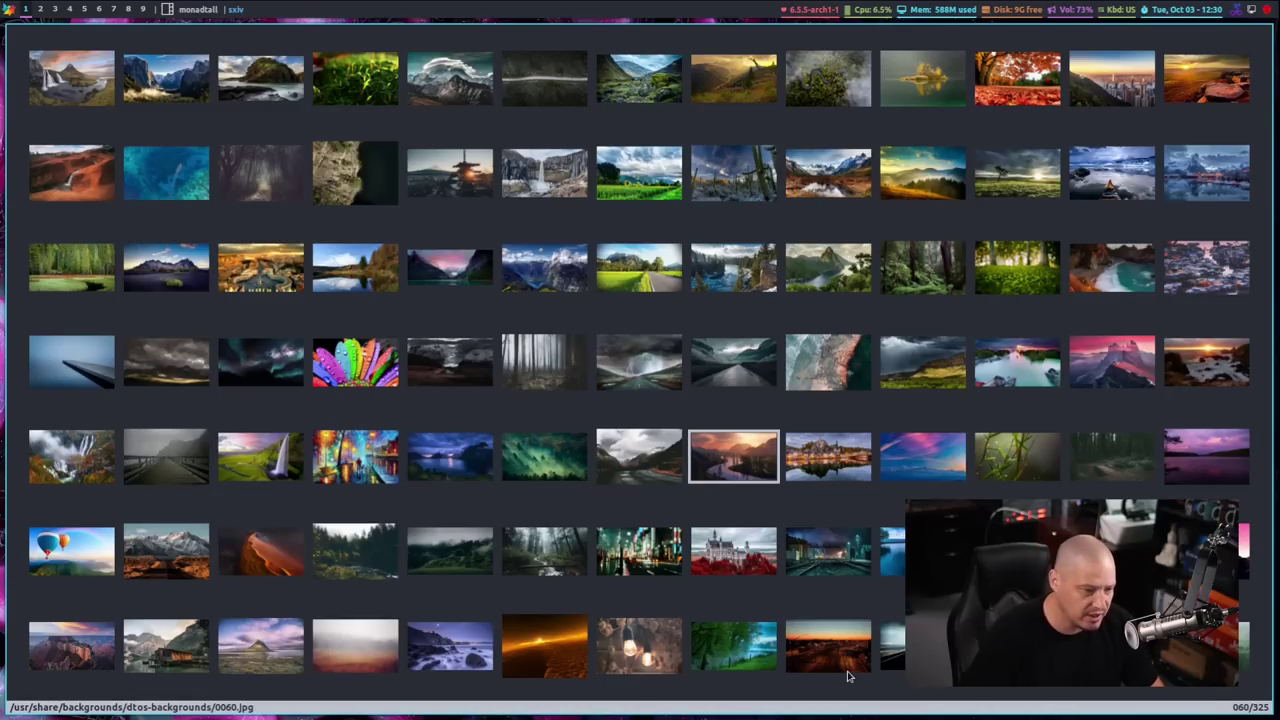
key("Left")
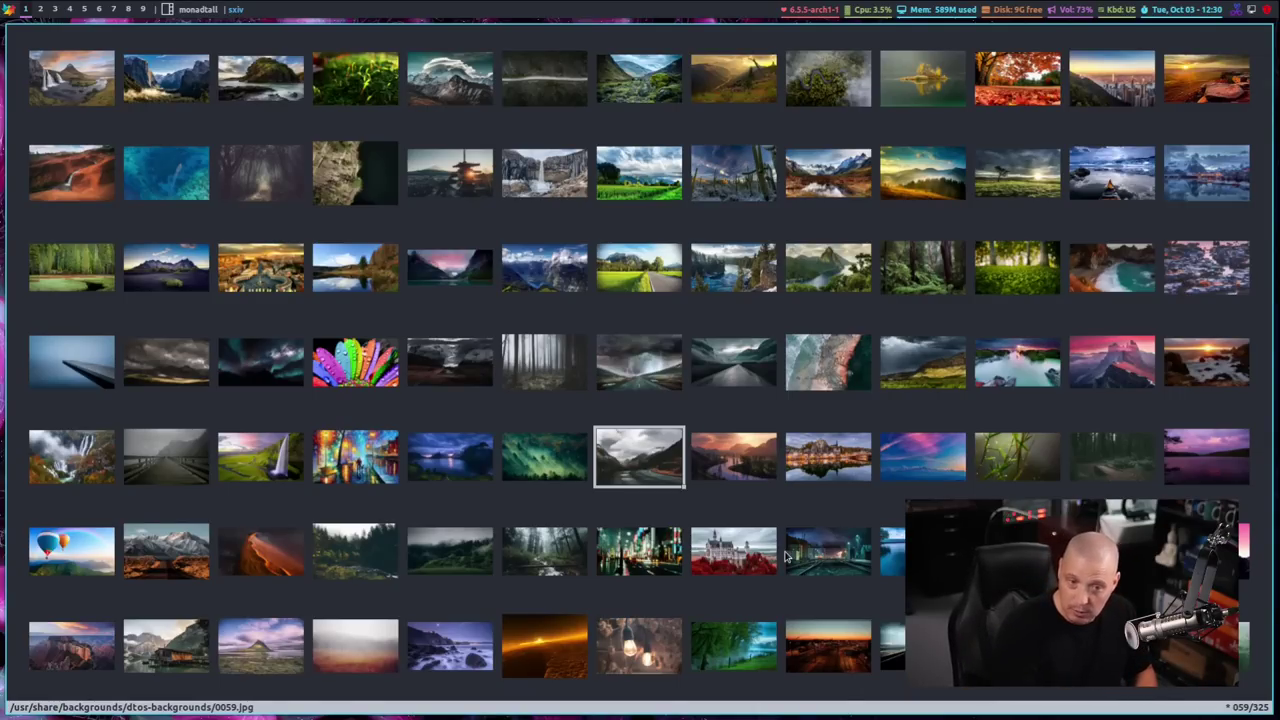
key("m")
key("q")
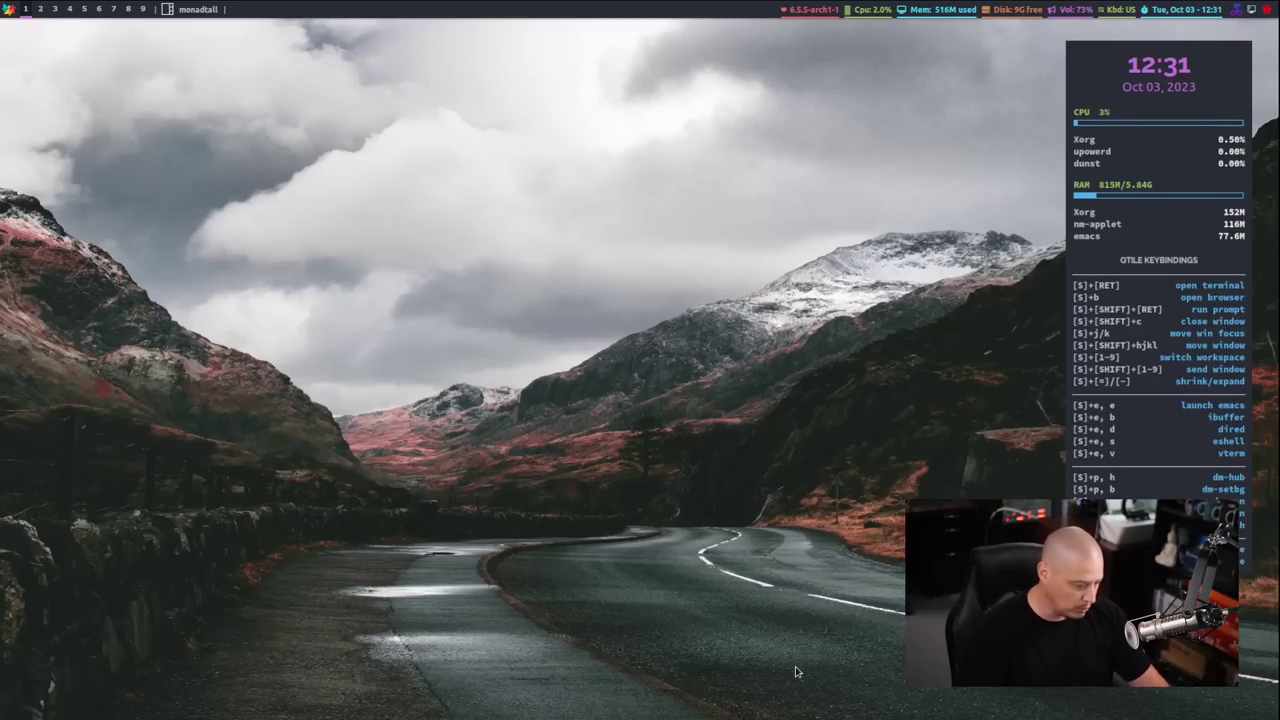
Run dm-setbg from the launcher and choose the Random wallpaper option
key("super+shift+Return")
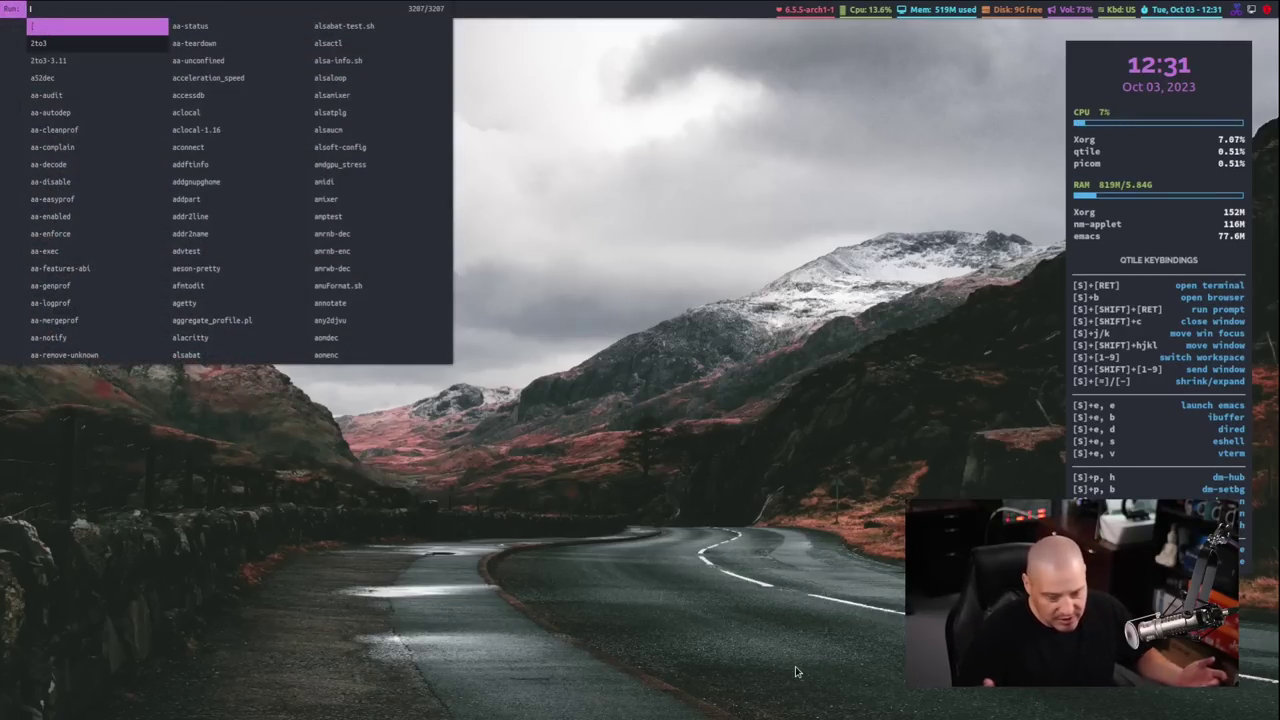
type("dm-setb")
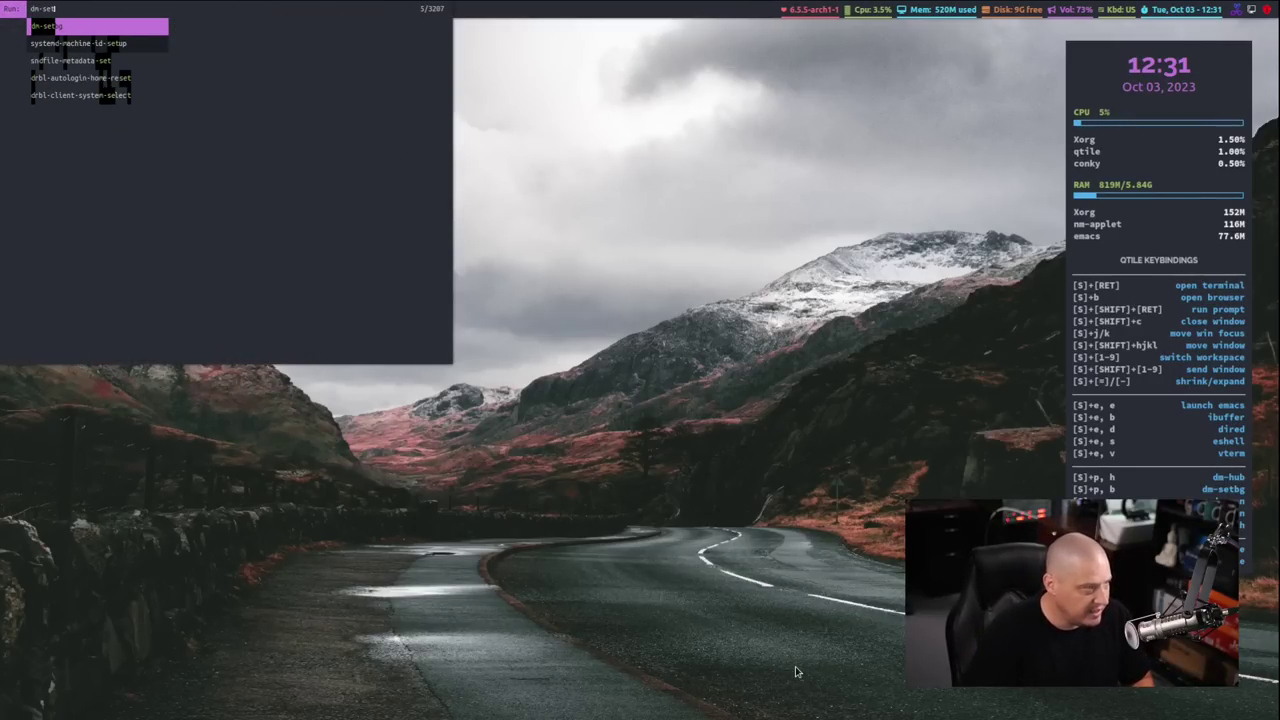
type("g")
key("Return")
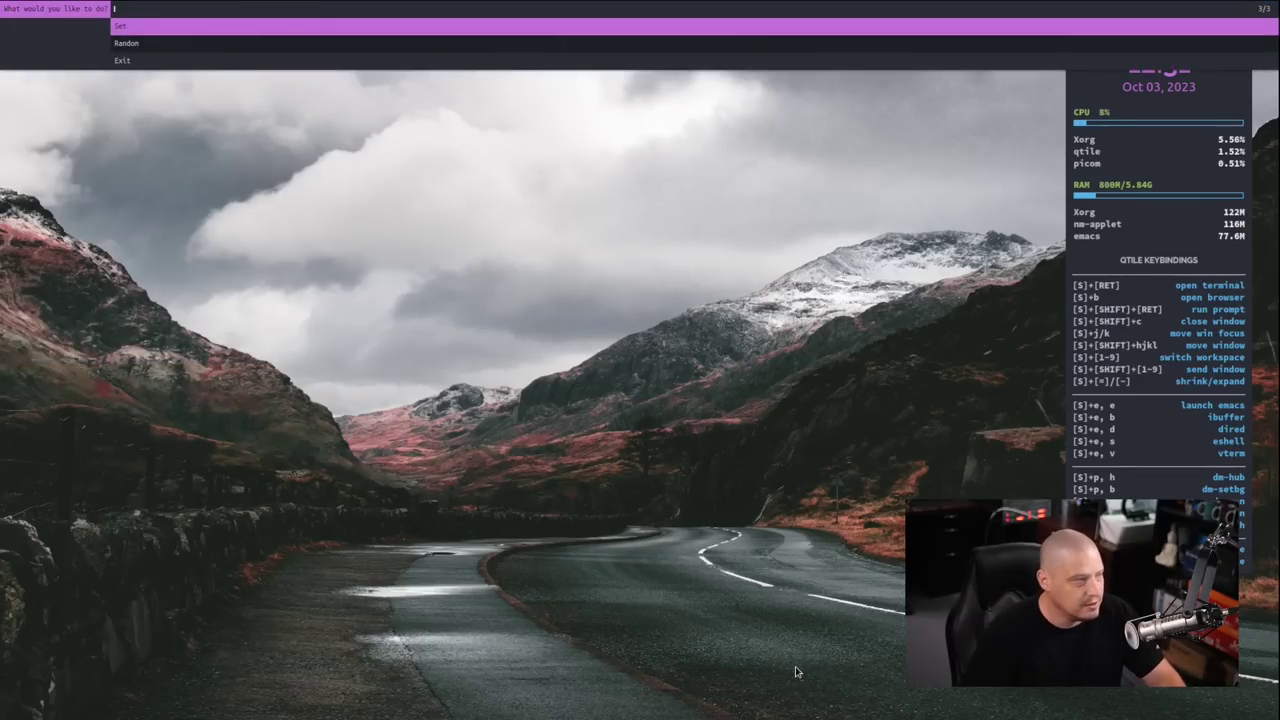
key("Down")
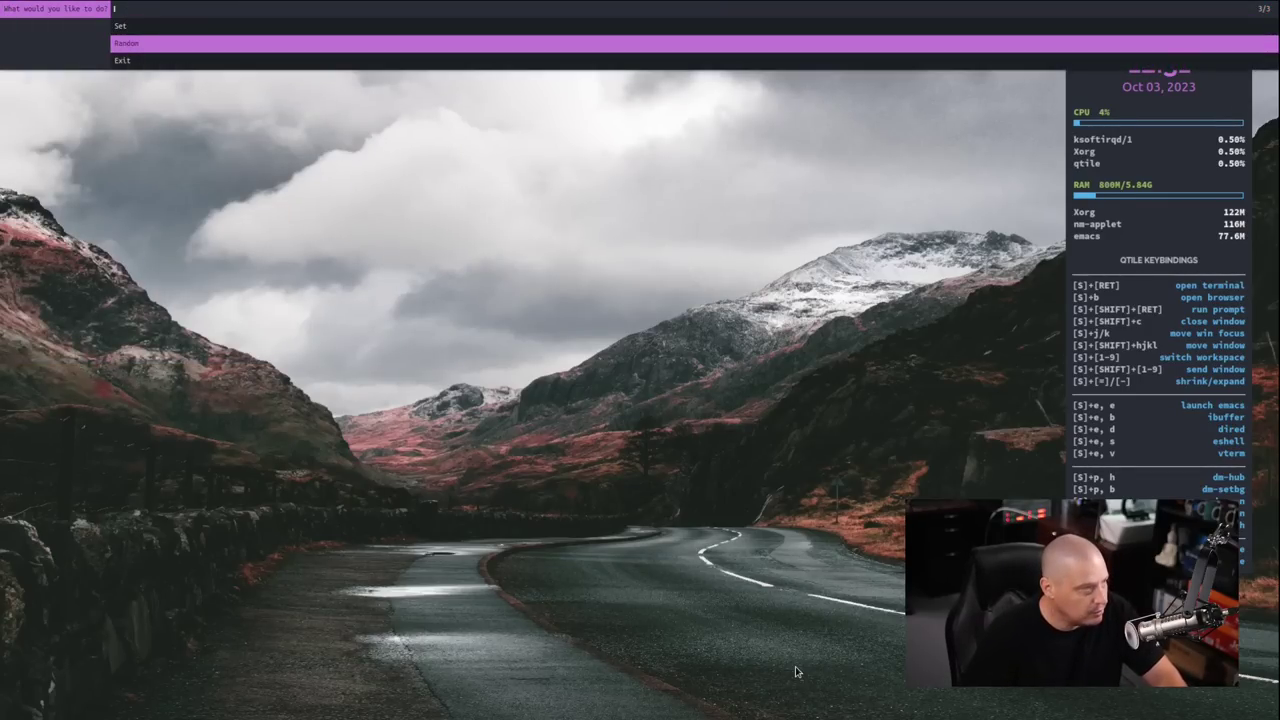
key("Return")
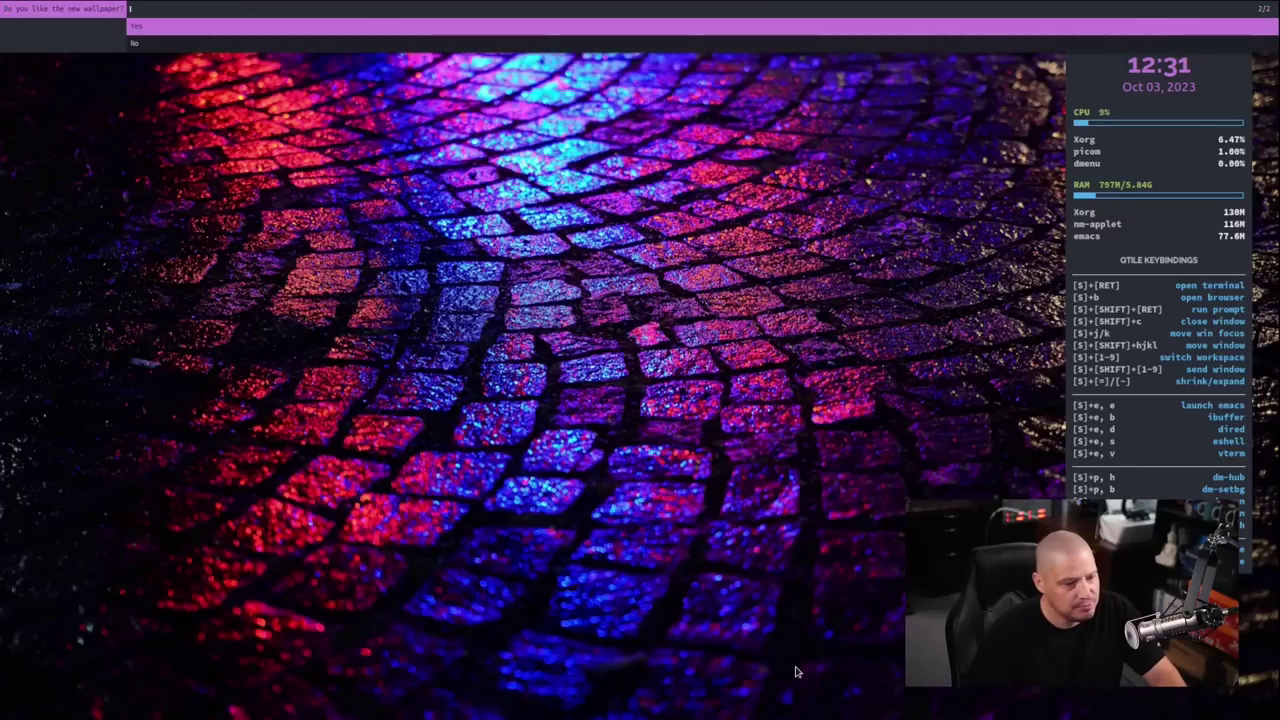
Reject the cobblestone, swirl and chapel wallpapers, then keep the lake-and-boat scene
key("Down")
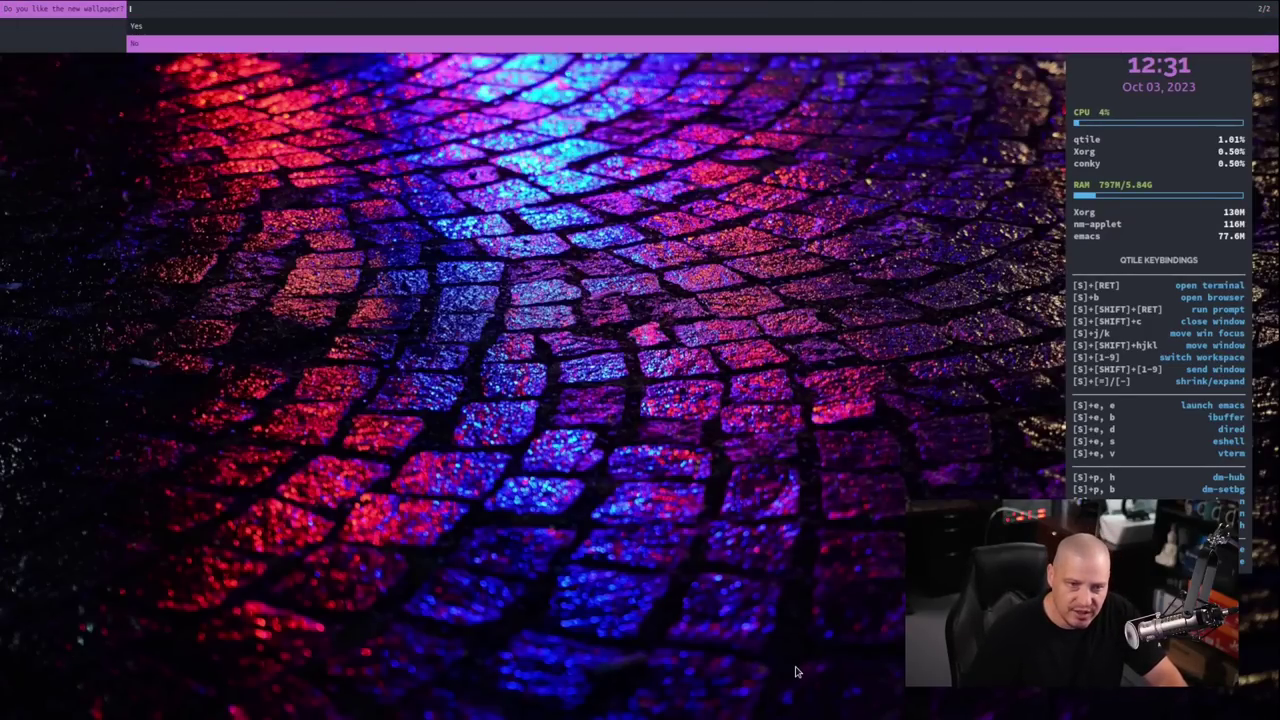
key("Return")
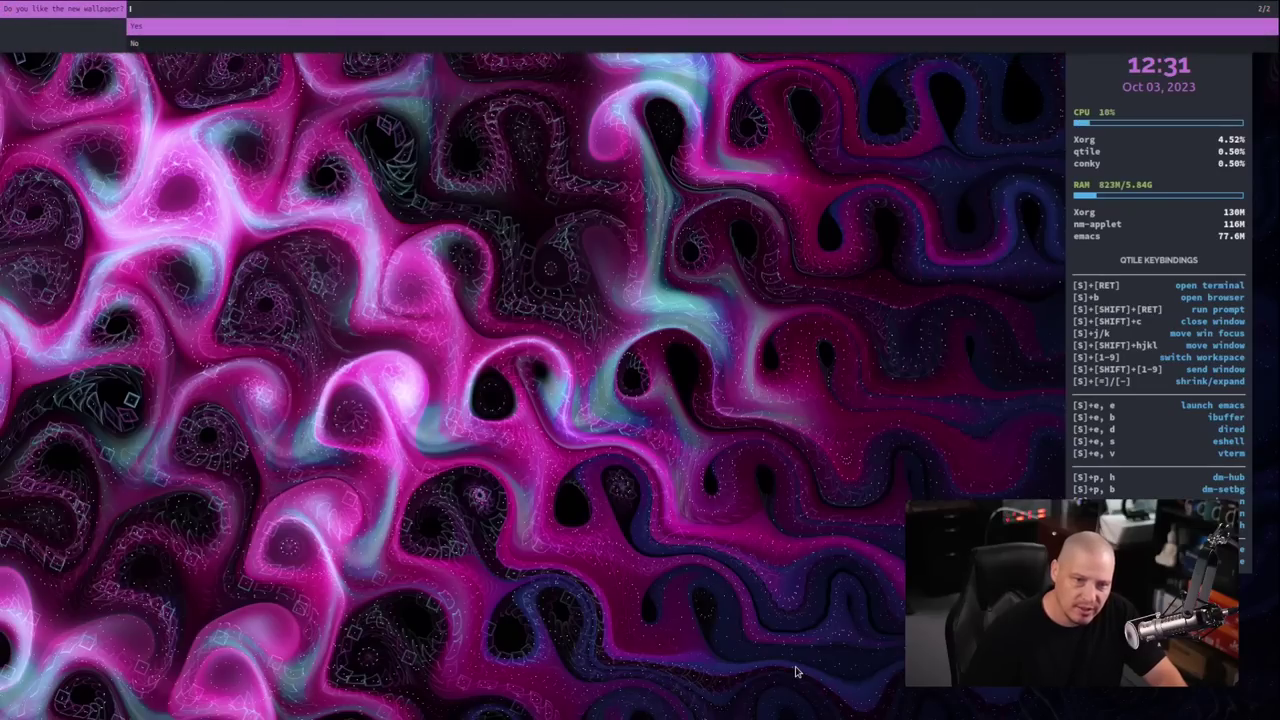
key("Down")
key("Return")
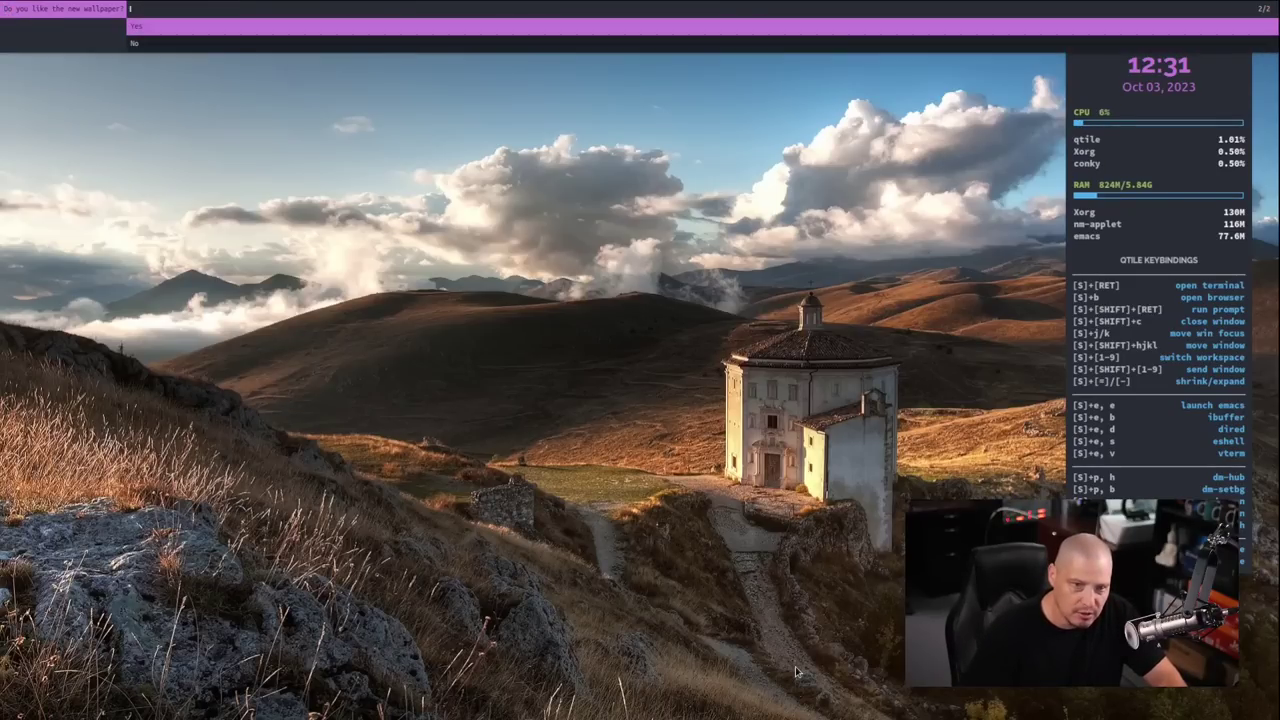
key("Down")
key("Return")
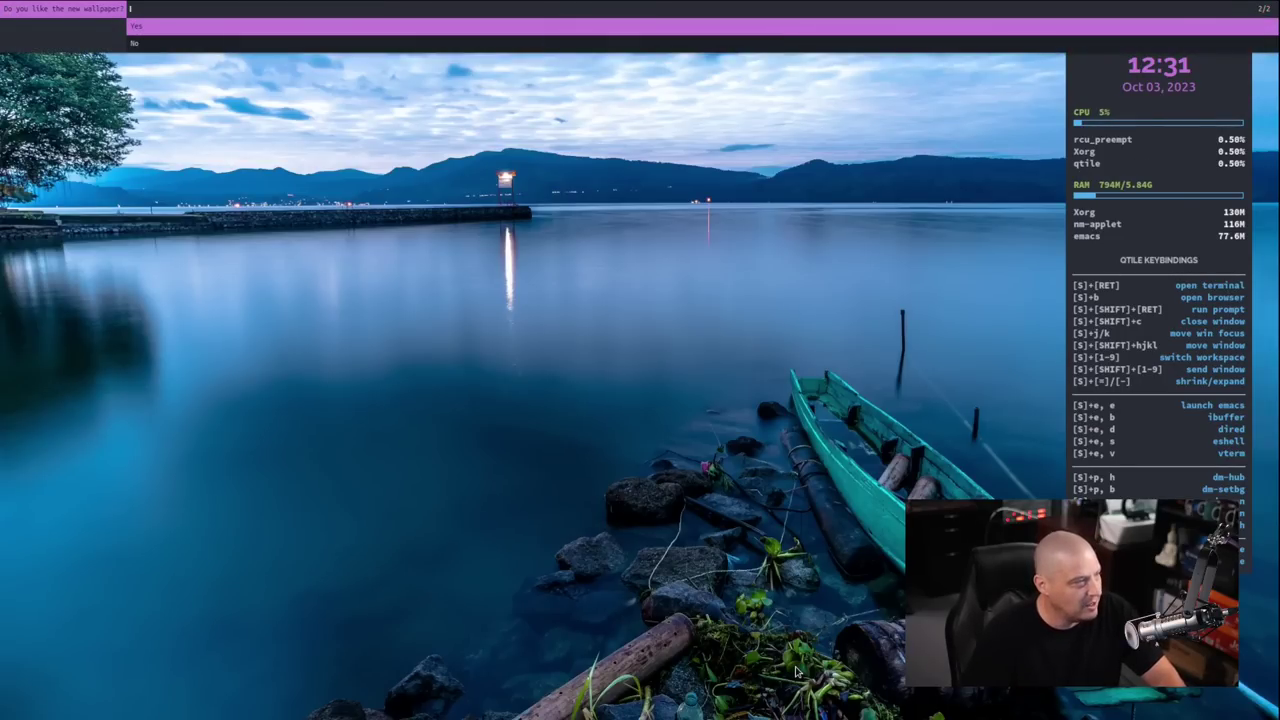
key("Return")
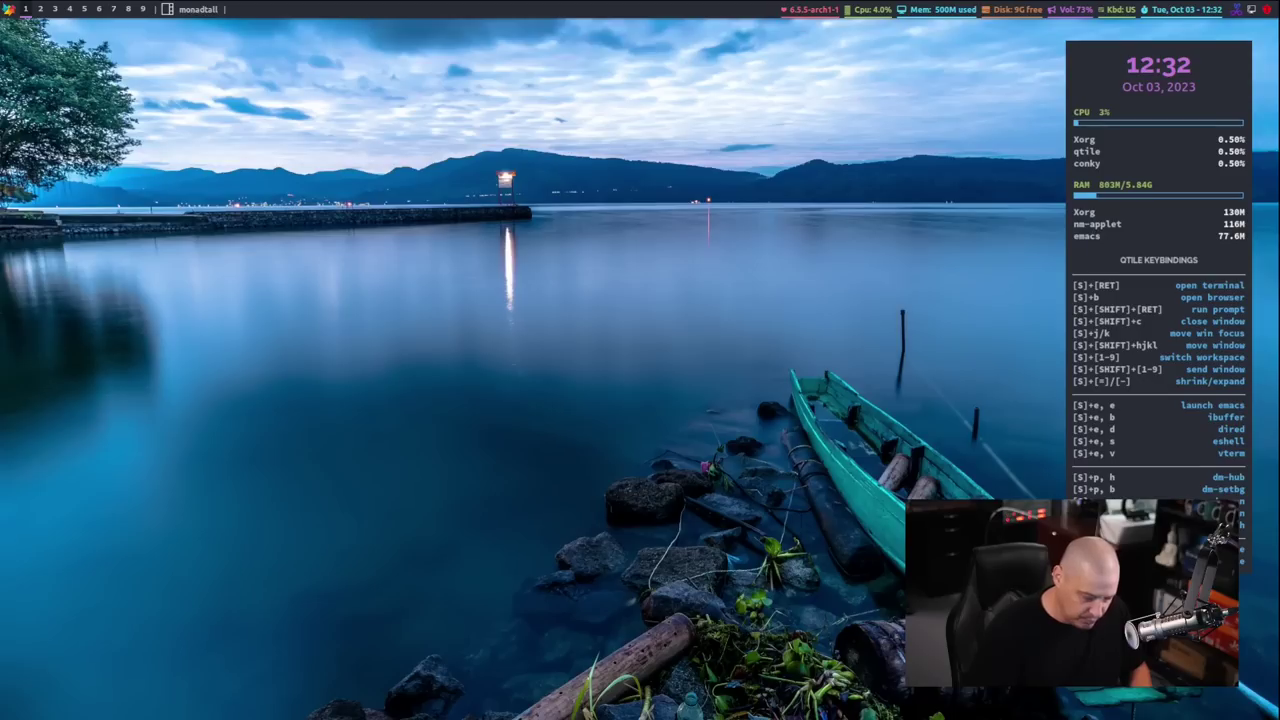
key("super+p")
key("m")
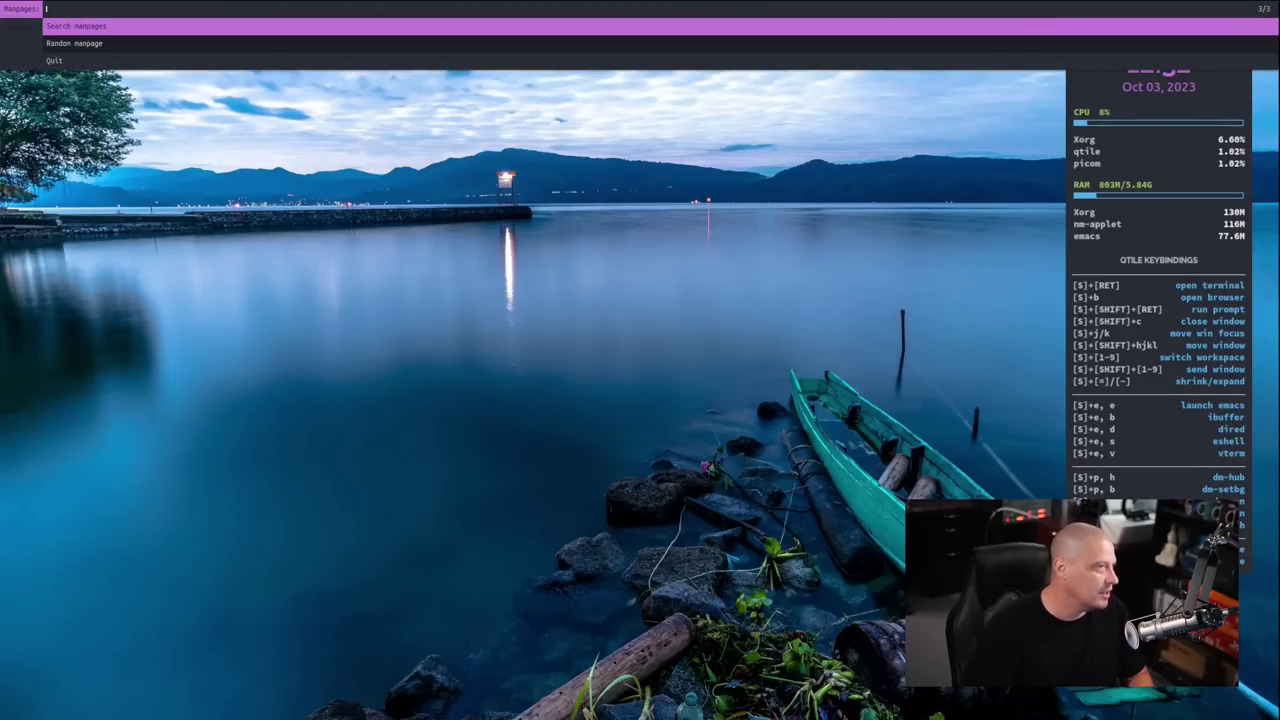
key("Down")
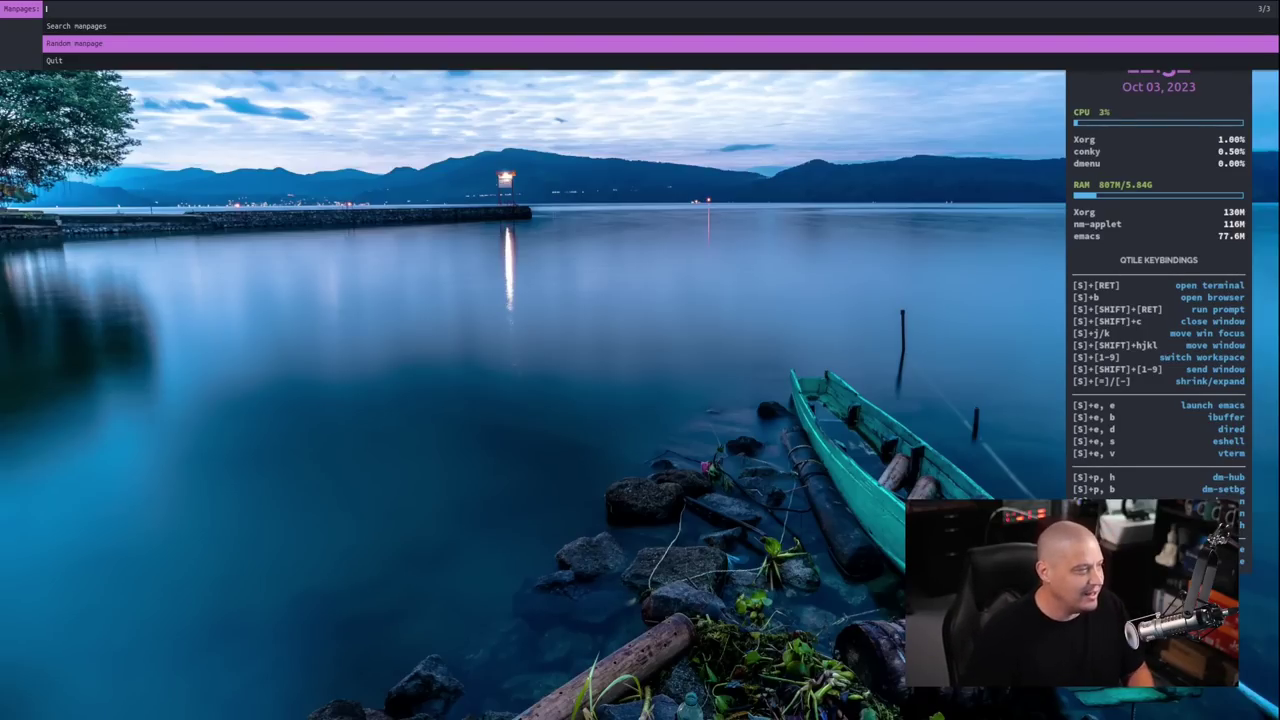
key("Up")
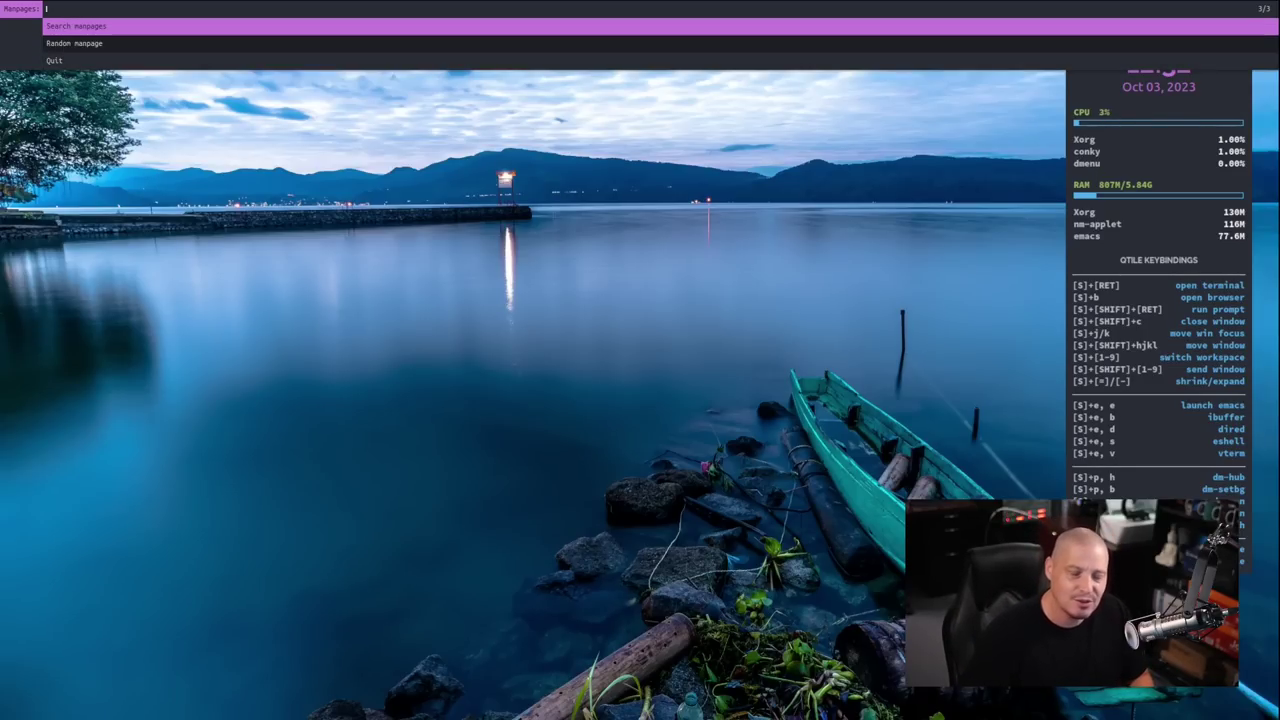
key("Return")
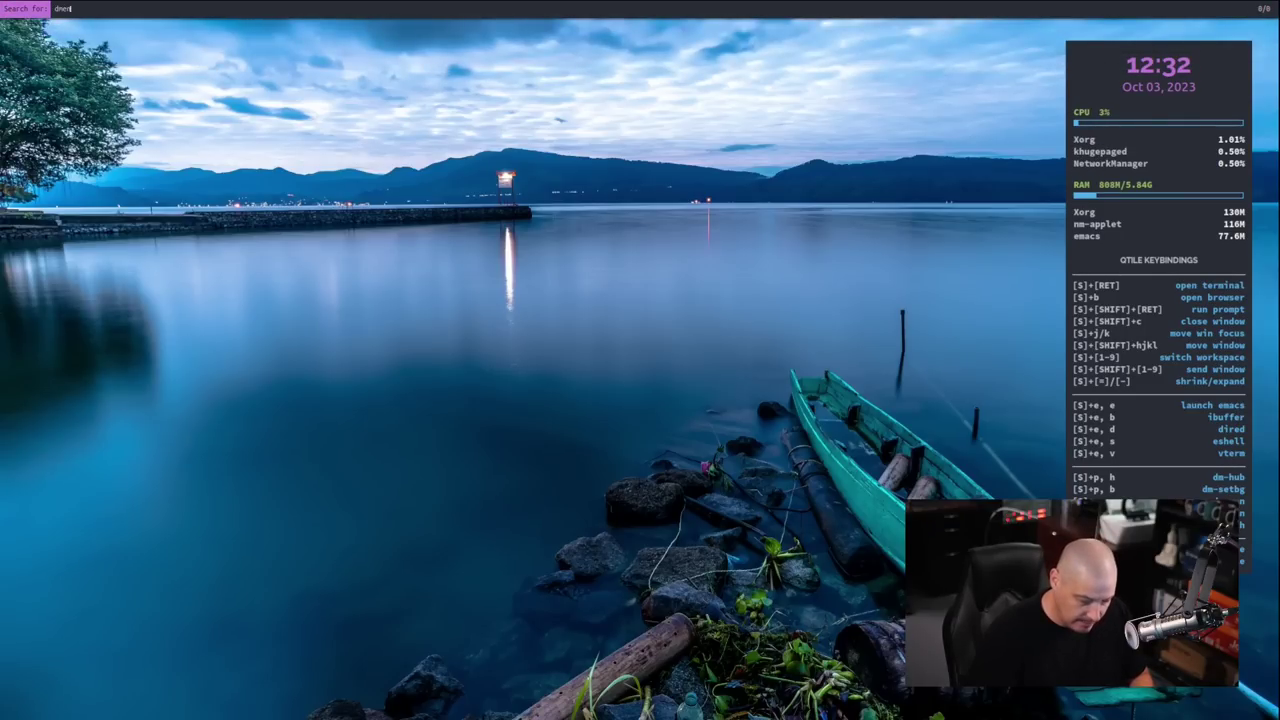
key("Return")
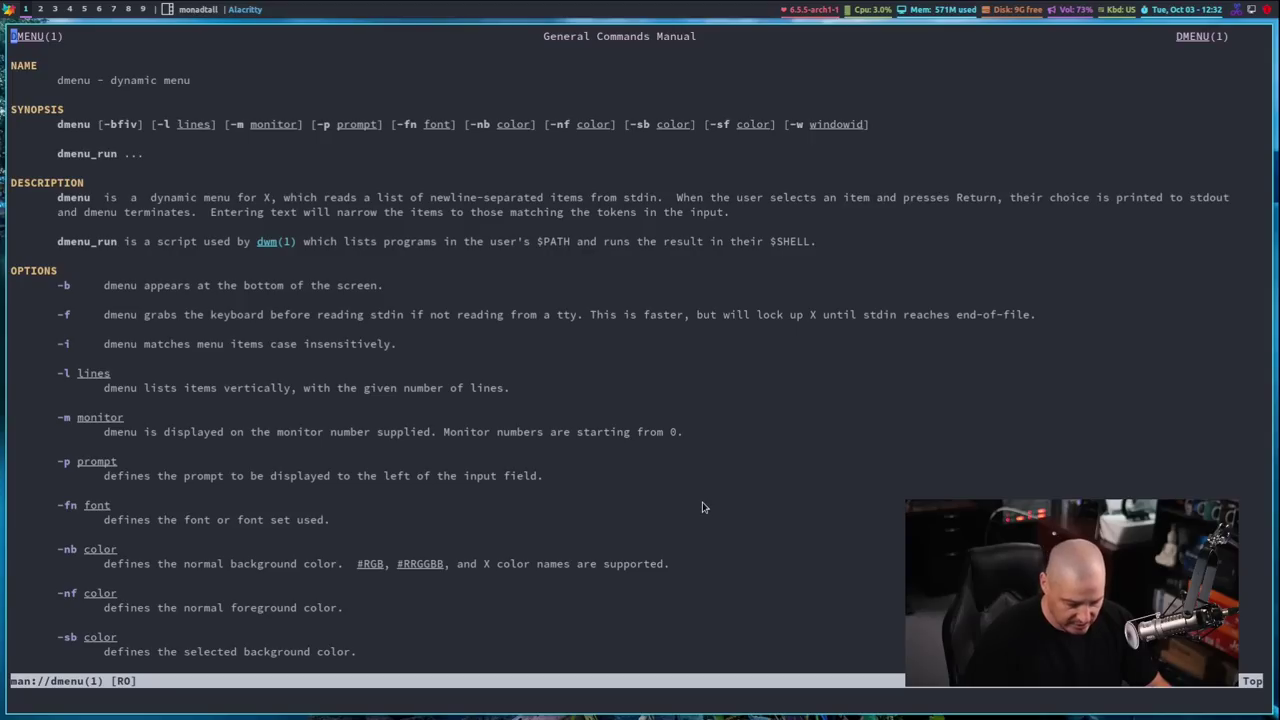
key("j")
key("j")
key("j")
key("j")
key("j")
key("j")
key("j")
key("j")
key("j")
key("j")
key("j")
key("j")
key("j")
key("j")
key("j")
key("j")
key("j")
key("j")
key("j")
key("j")
key("j")
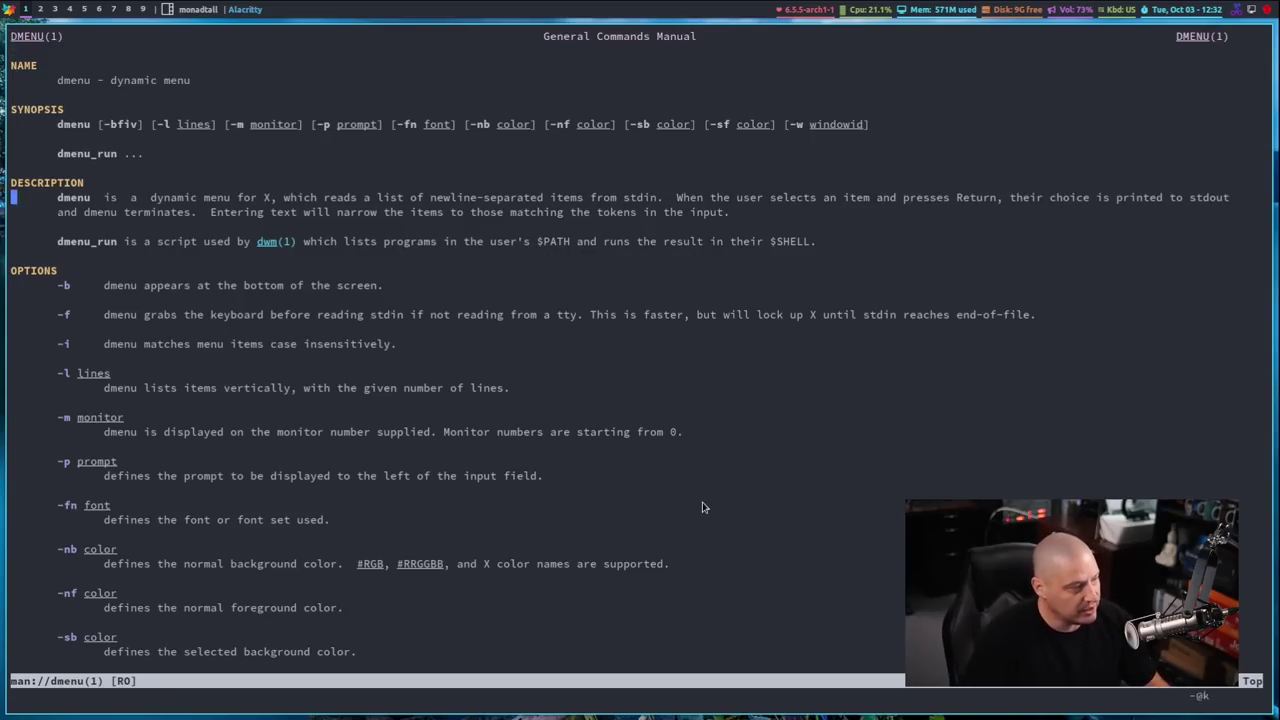
key("j")
key("j")
key("j")
key("j")
key("j")
key("j")
key("j")
key("j")
key("j")
key("j")
key("j")
key("j")
key("j")
key("j")
key("j")
key("j")
key("j")
key("j")
key("j")
key("j")
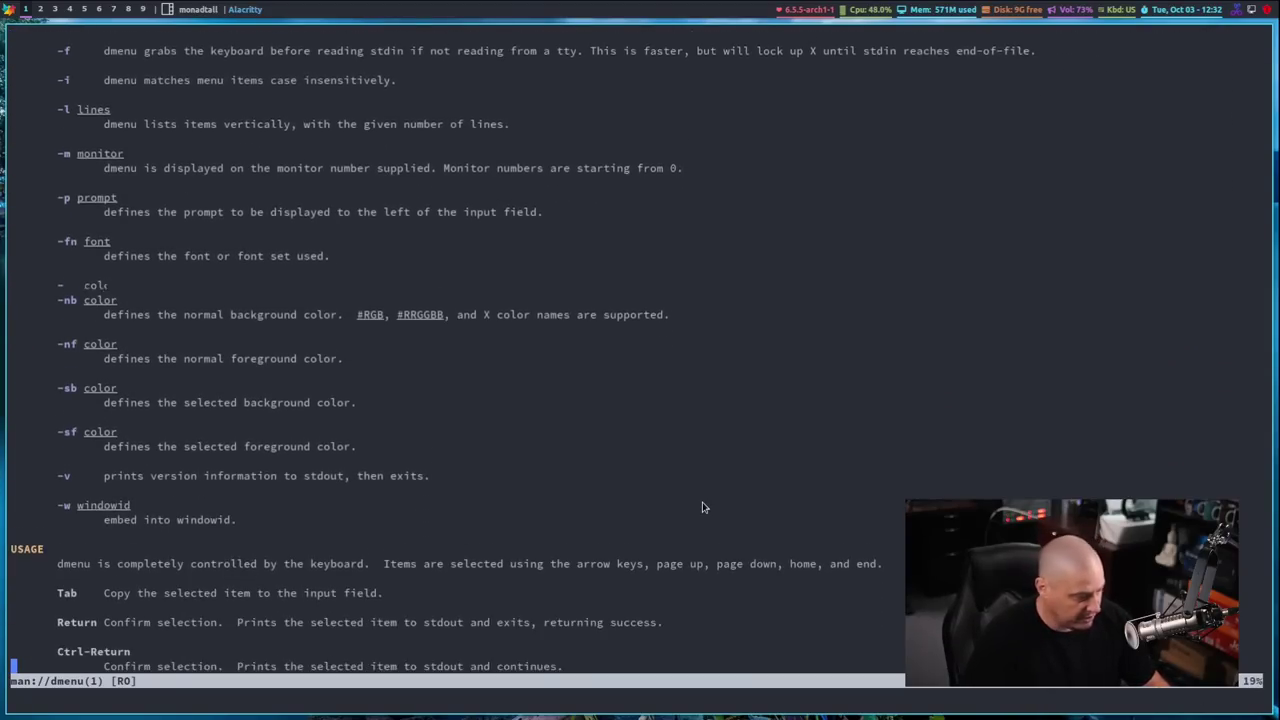
key("super+shift+c")
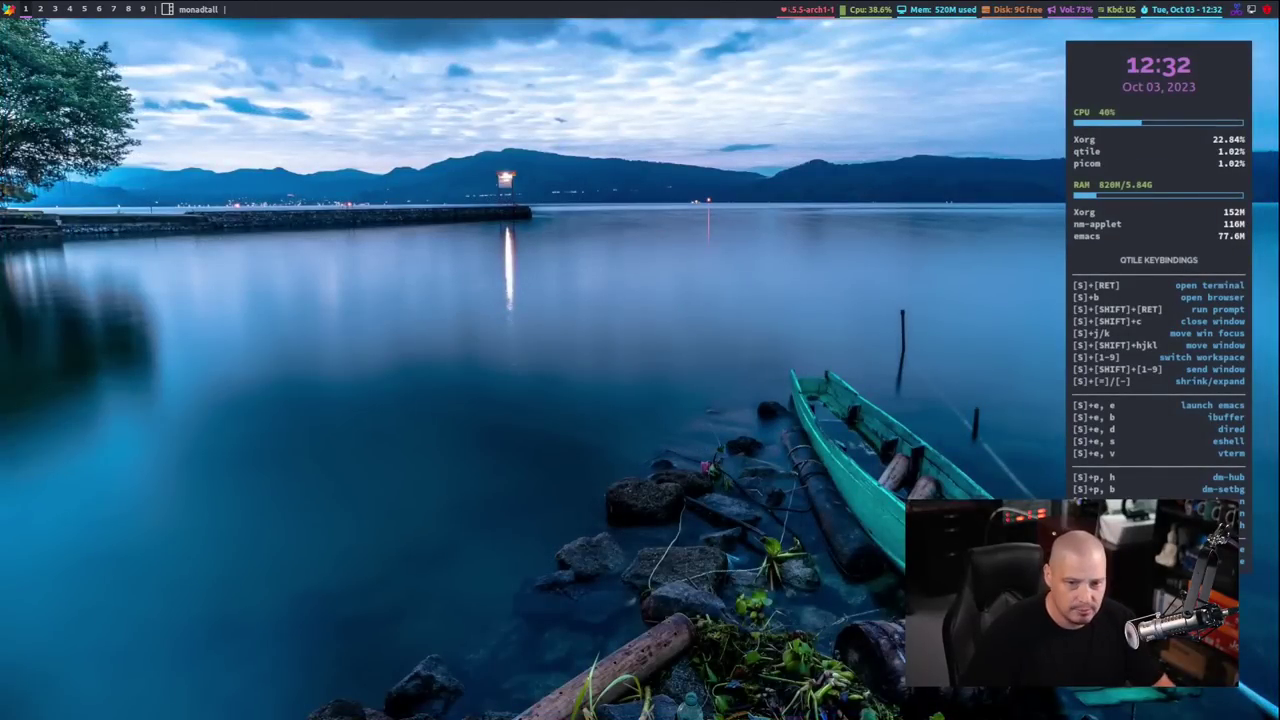
Open dm-websearch with Super+P S, browse engines from archwiki to wikipedia, then dismiss the list
key("super+p")
key("s")
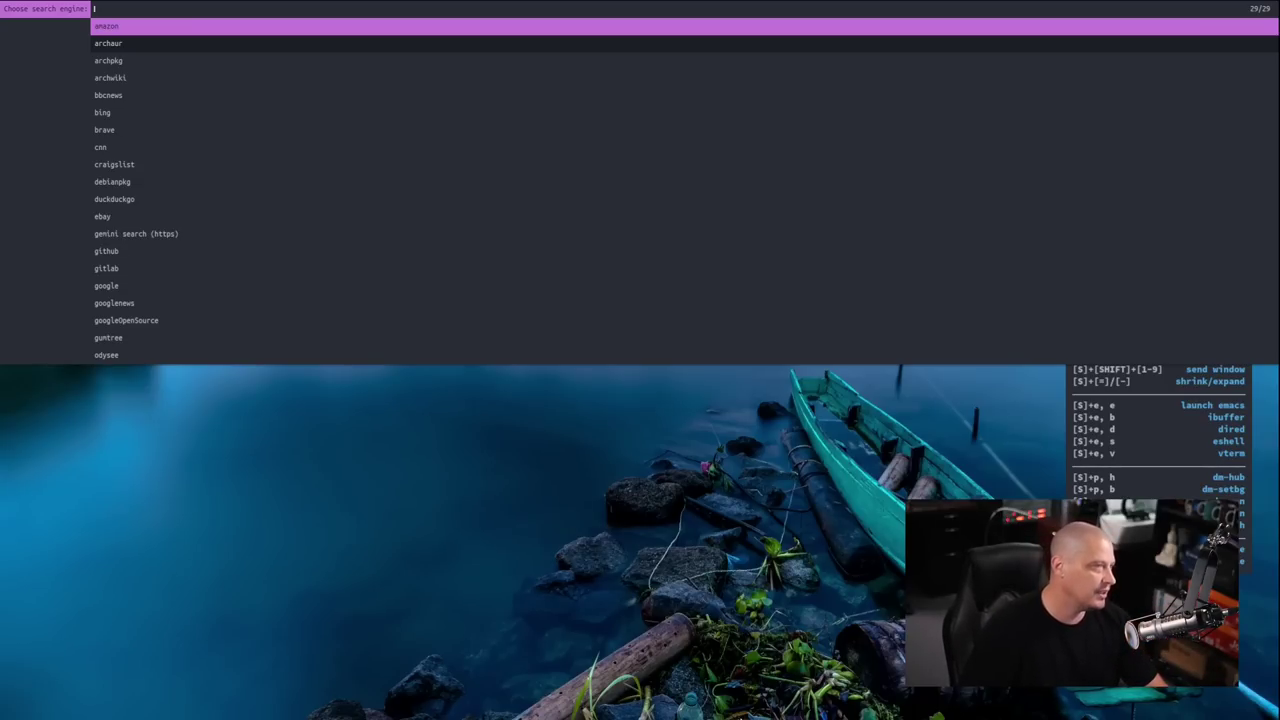
key("Down")
key("Down")
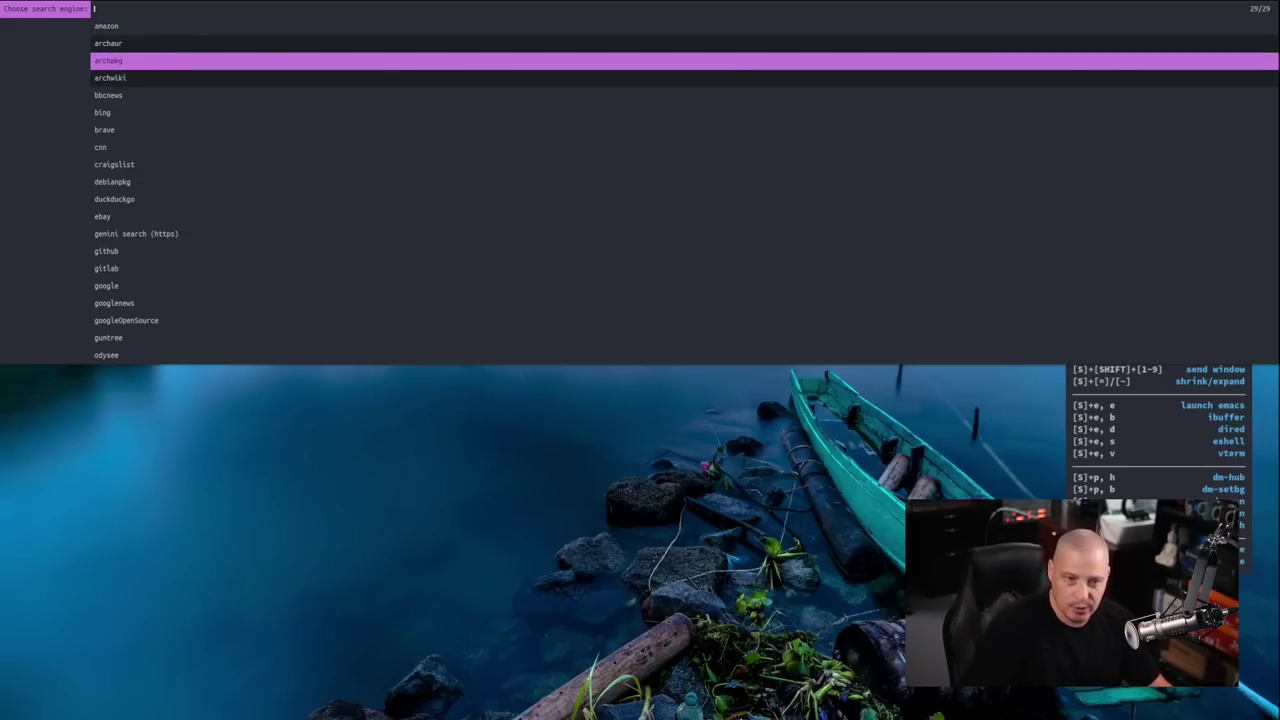
key("Down")
key("Down")
key("Down")
key("Down")
key("Down")
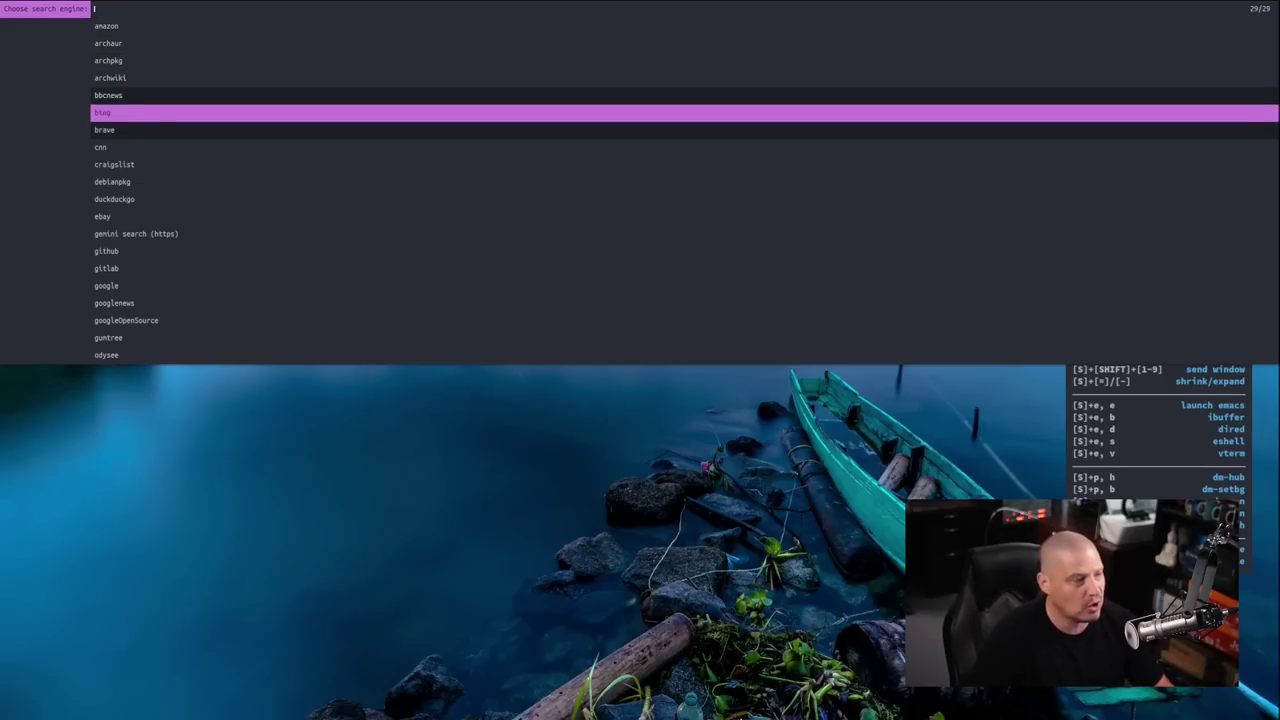
key("Up")
key("Up")
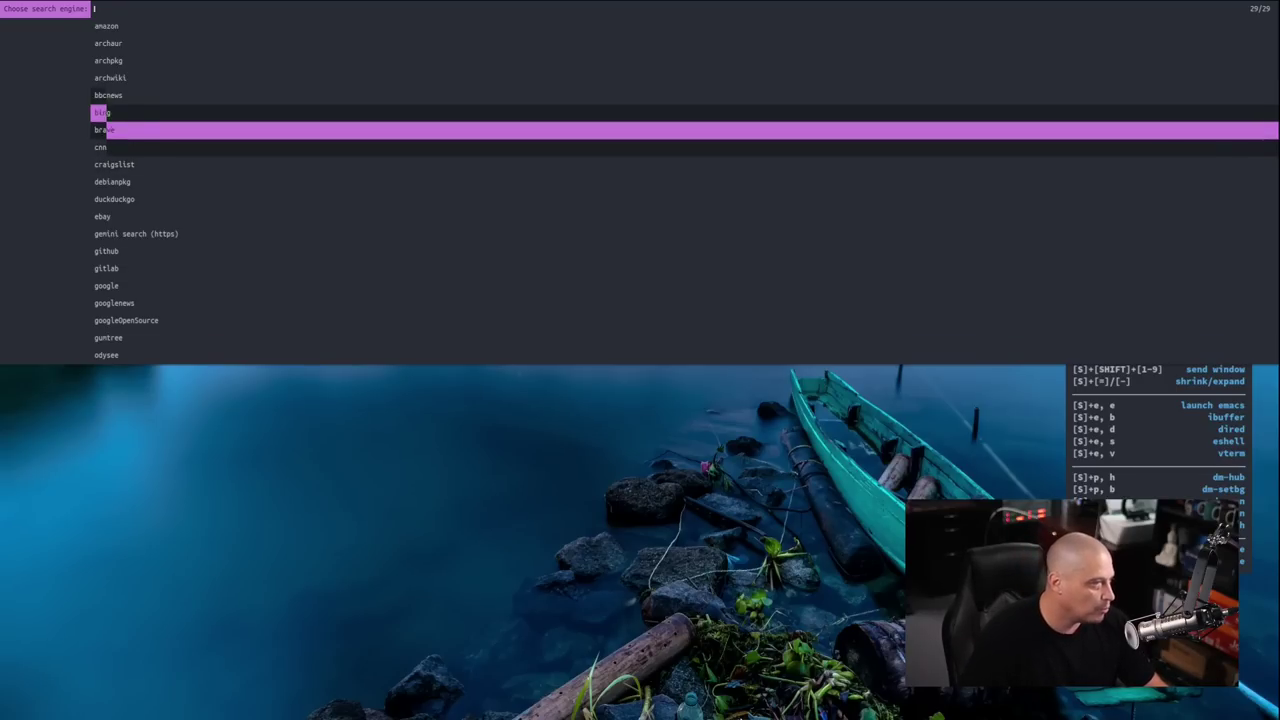
key("Down")
key("Down")
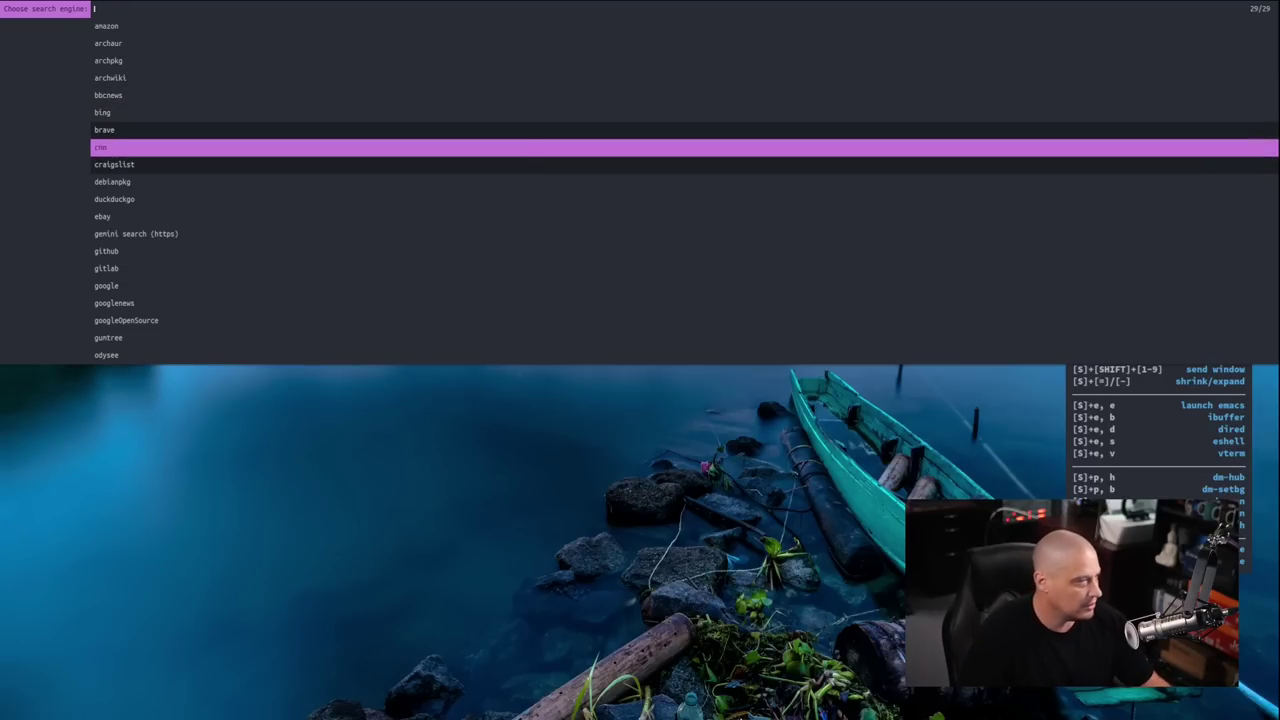
key("Down")
key("Down")
key("Down")
key("Down")
key("Down")
key("Down")
key("Down")
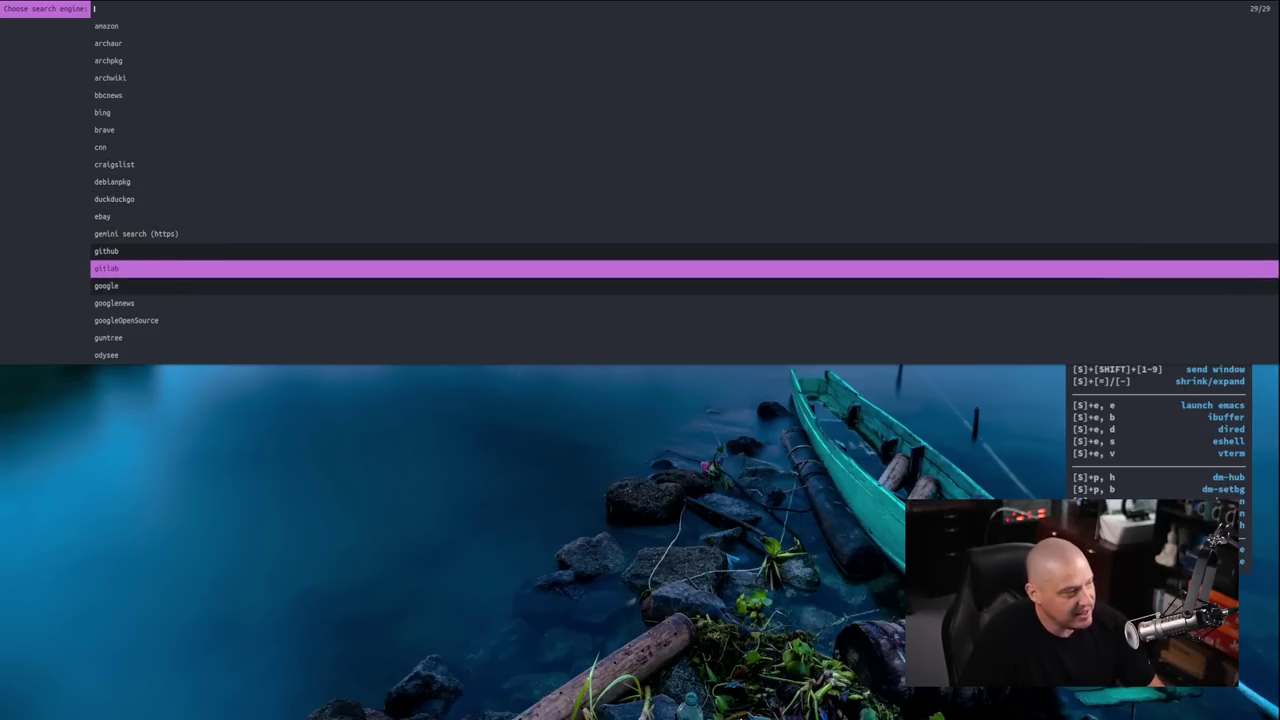
key("Down")
key("Down")
key("Down")
key("Down")
key("Down")
key("Down")
key("Down")
key("Down")
key("Down")
key("Down")
key("Down")
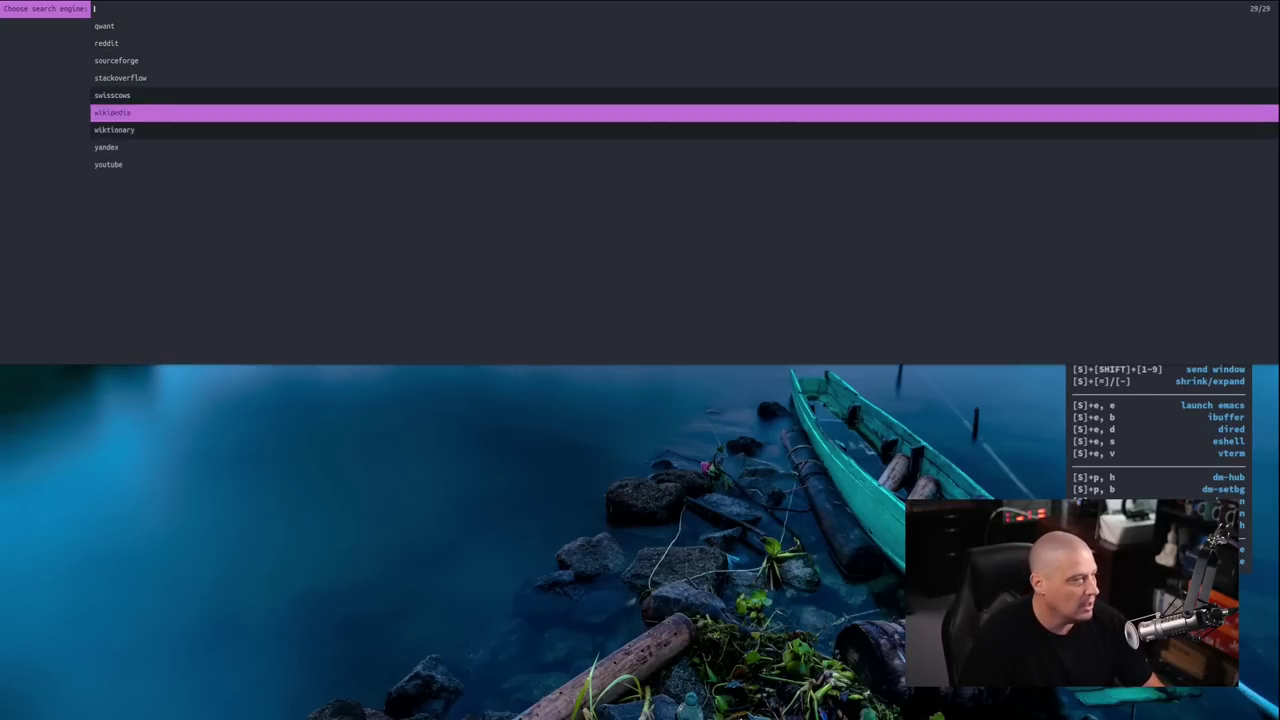
key("Down")
key("Down")
key("Down")
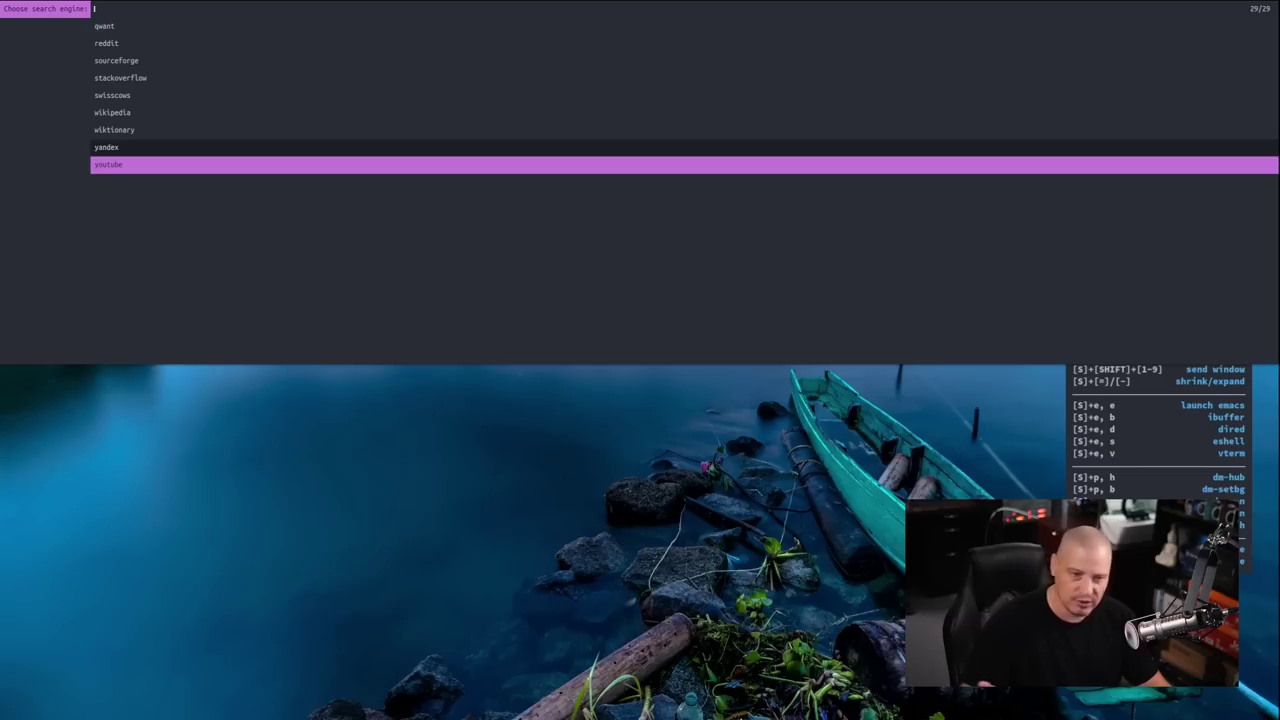
key("Escape")
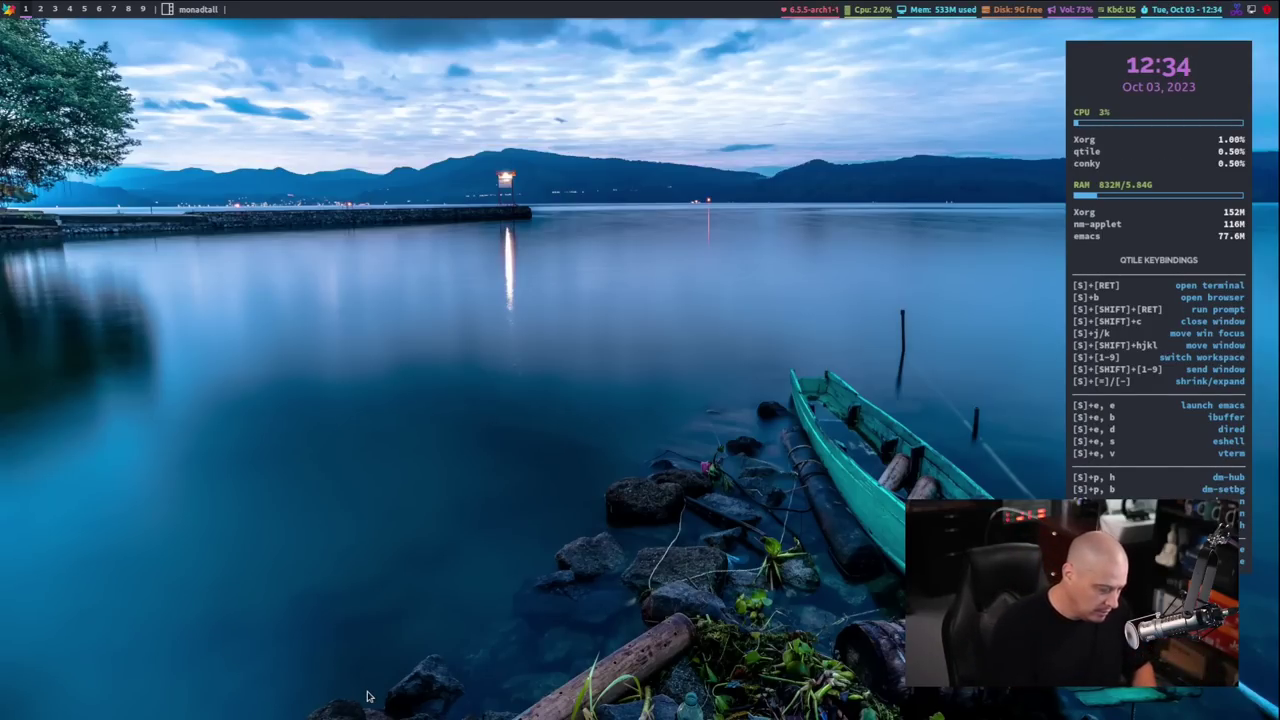
Launch Emacs with Super+E E and open the home folder's .bashrc file
key("super+e")
key("e")
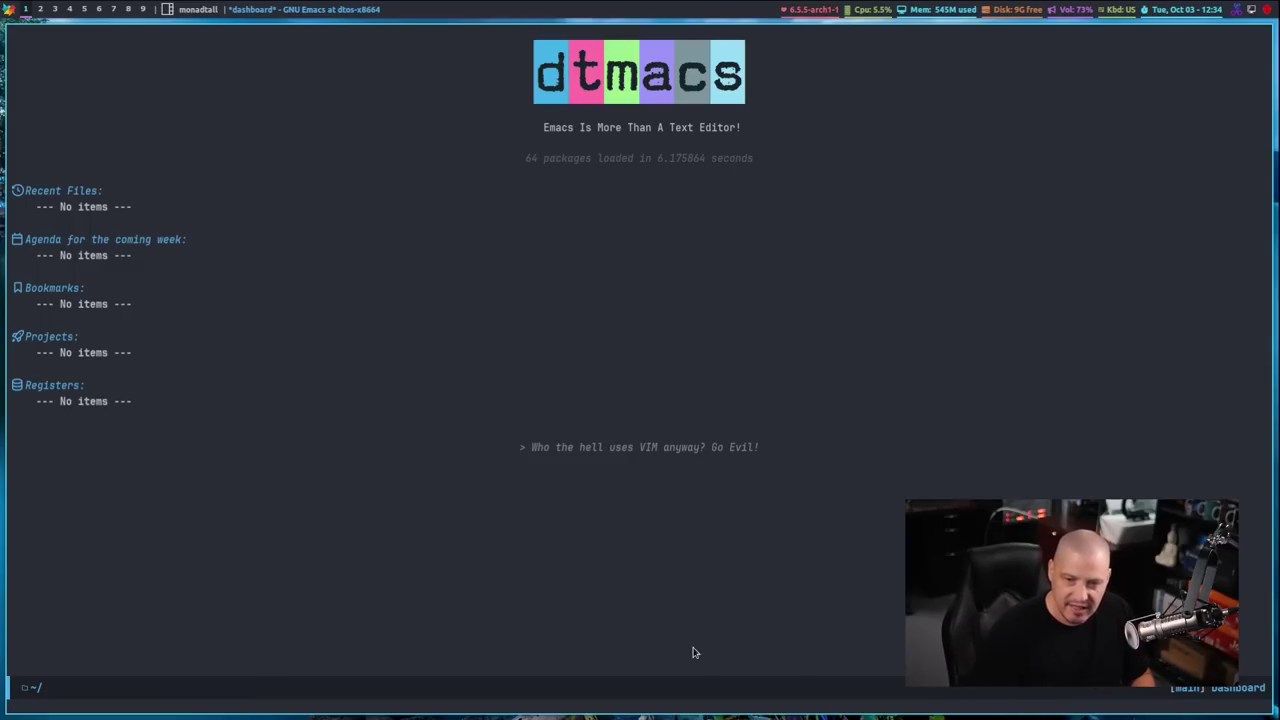
key("period")
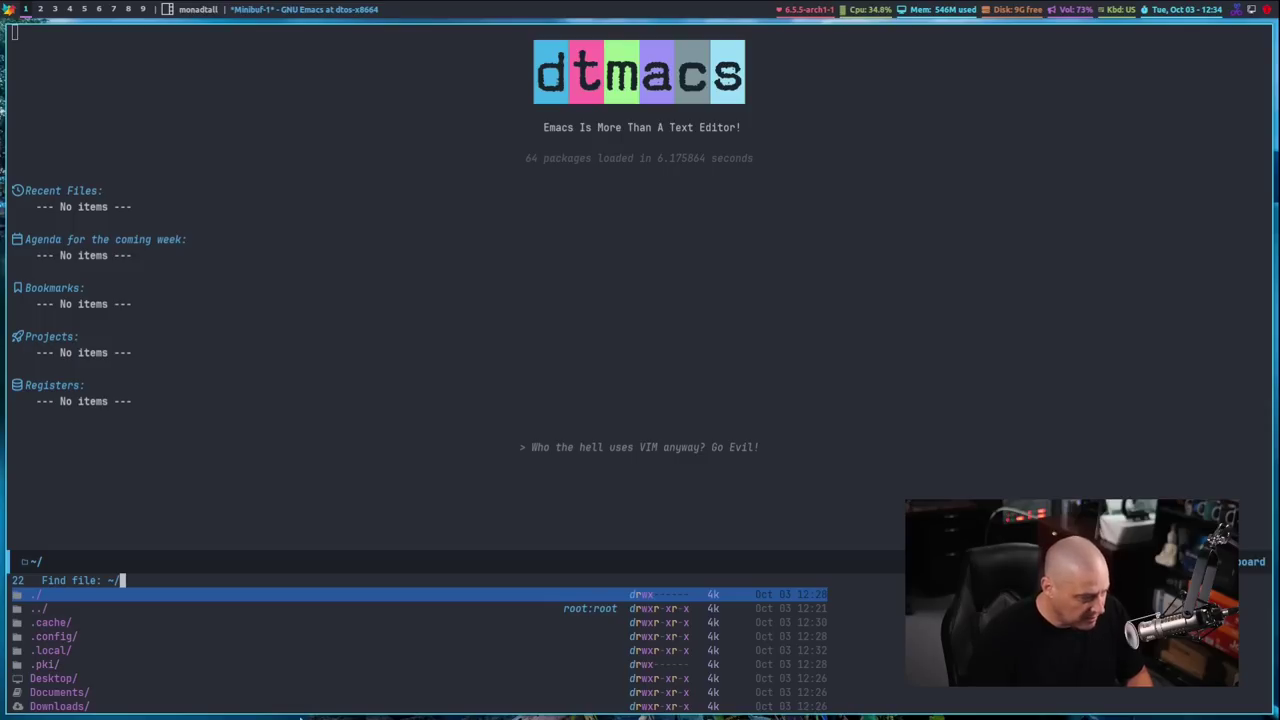
type(".bashrc")
key("Return")
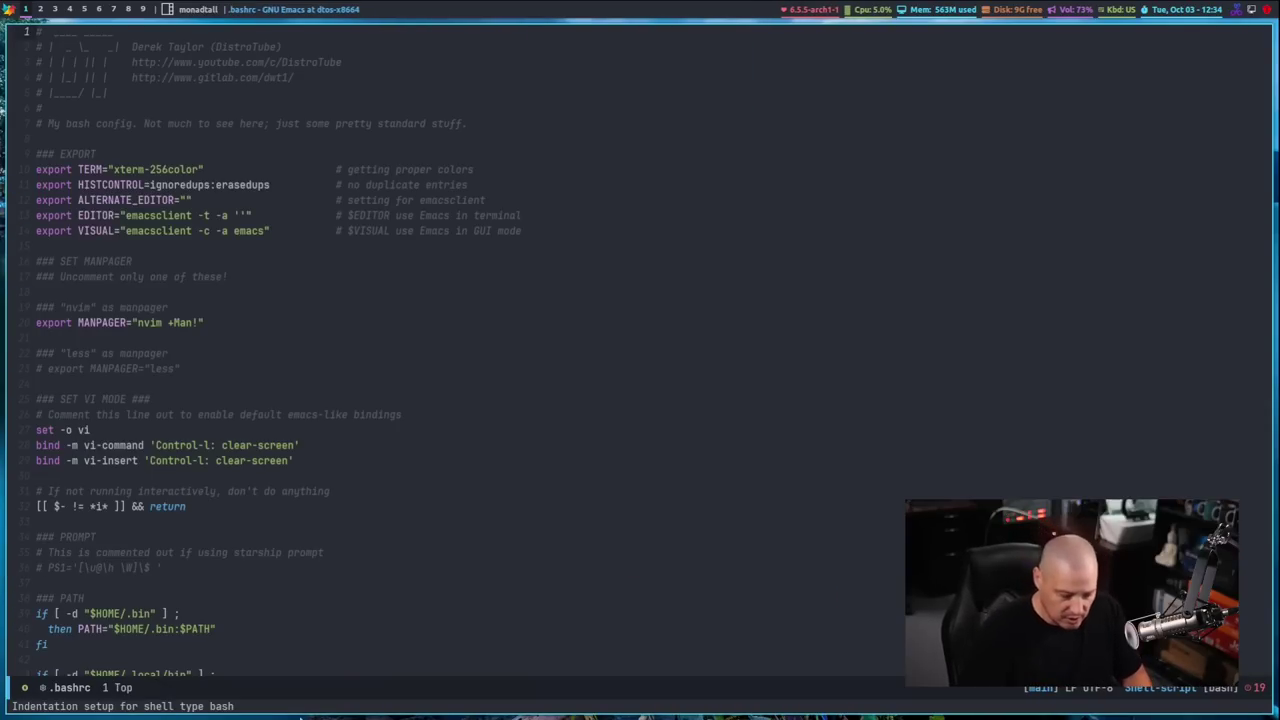
Move through .bashrc: down a few lines, to the end, back to the header
key("j")
key("j")
key("j")
key("j")
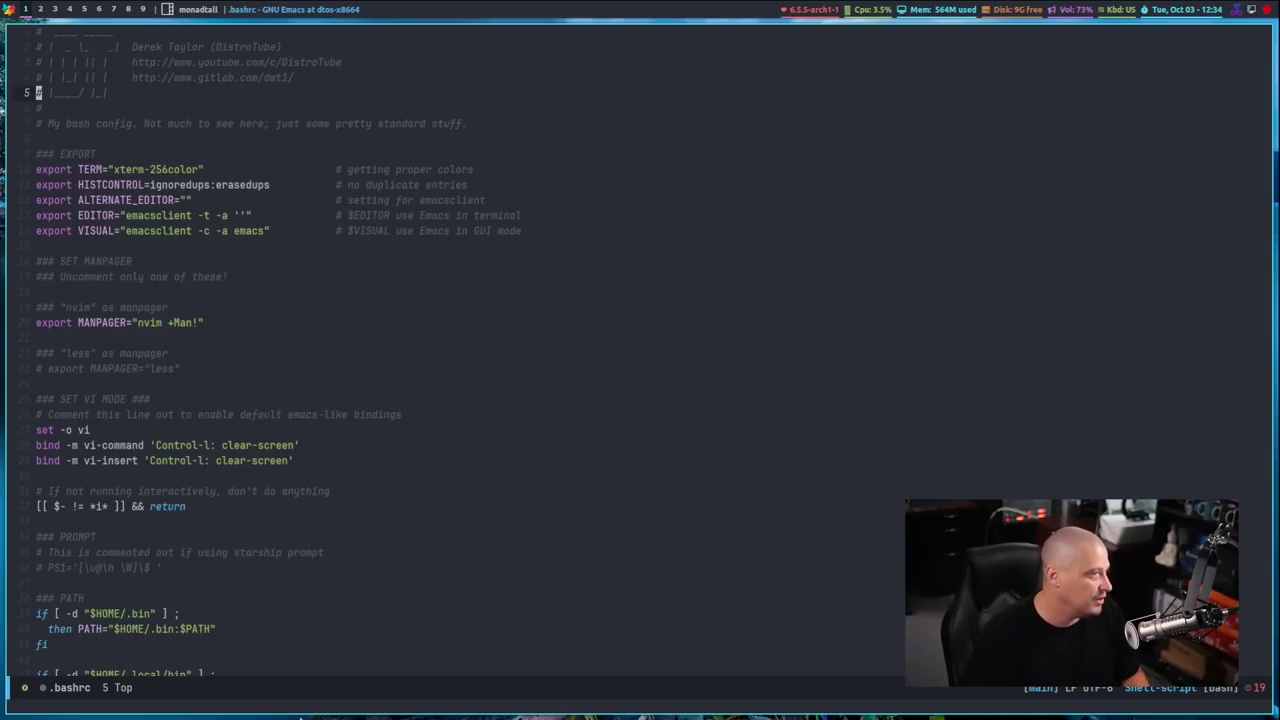
key("shift+g")
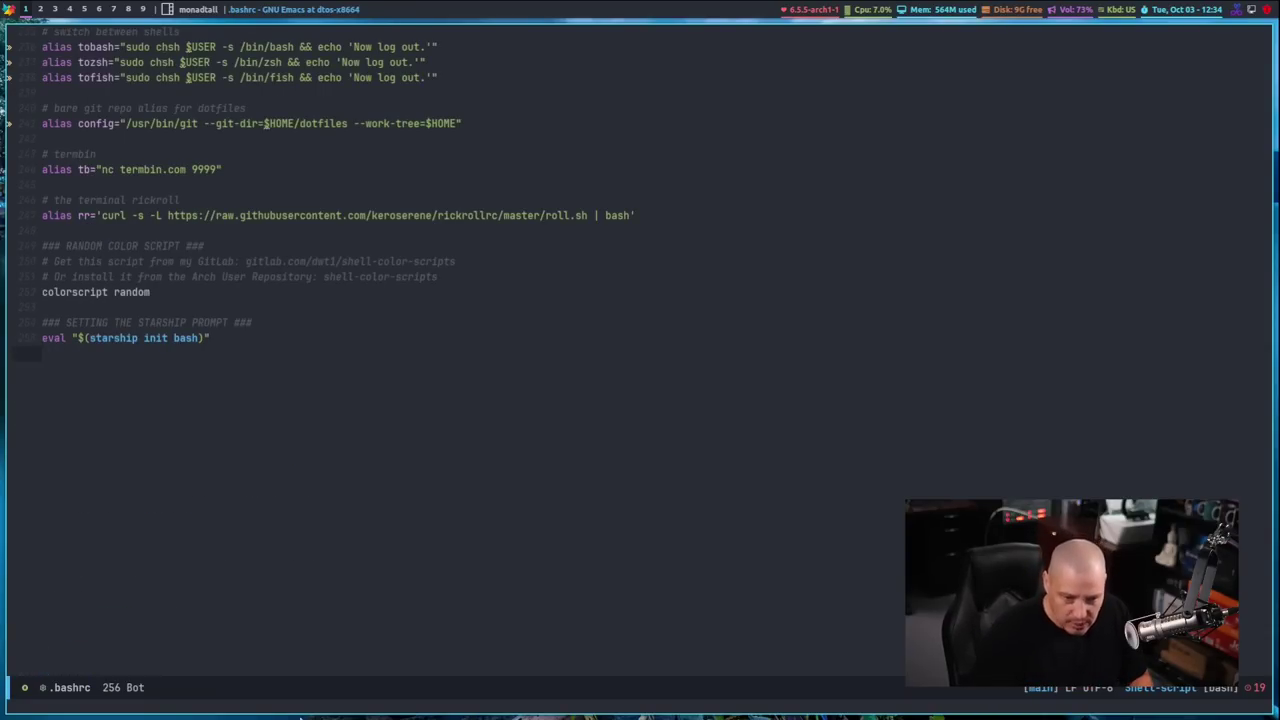
key("g")
key("g")
key("j")
key("j")
key("j")
key("j")
key("j")
key("j")
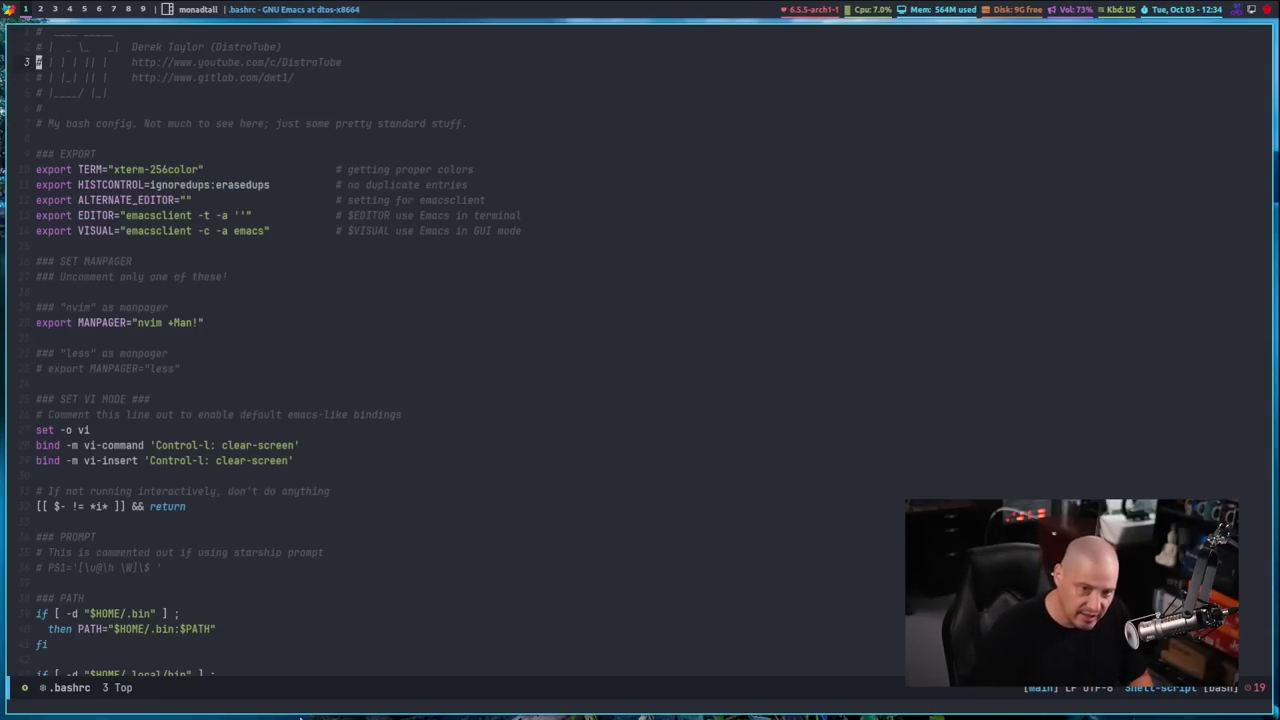
key("k")
key("k")
key("k")
key("l")
key("l")
key("l")
key("l")
key("l")
key("l")
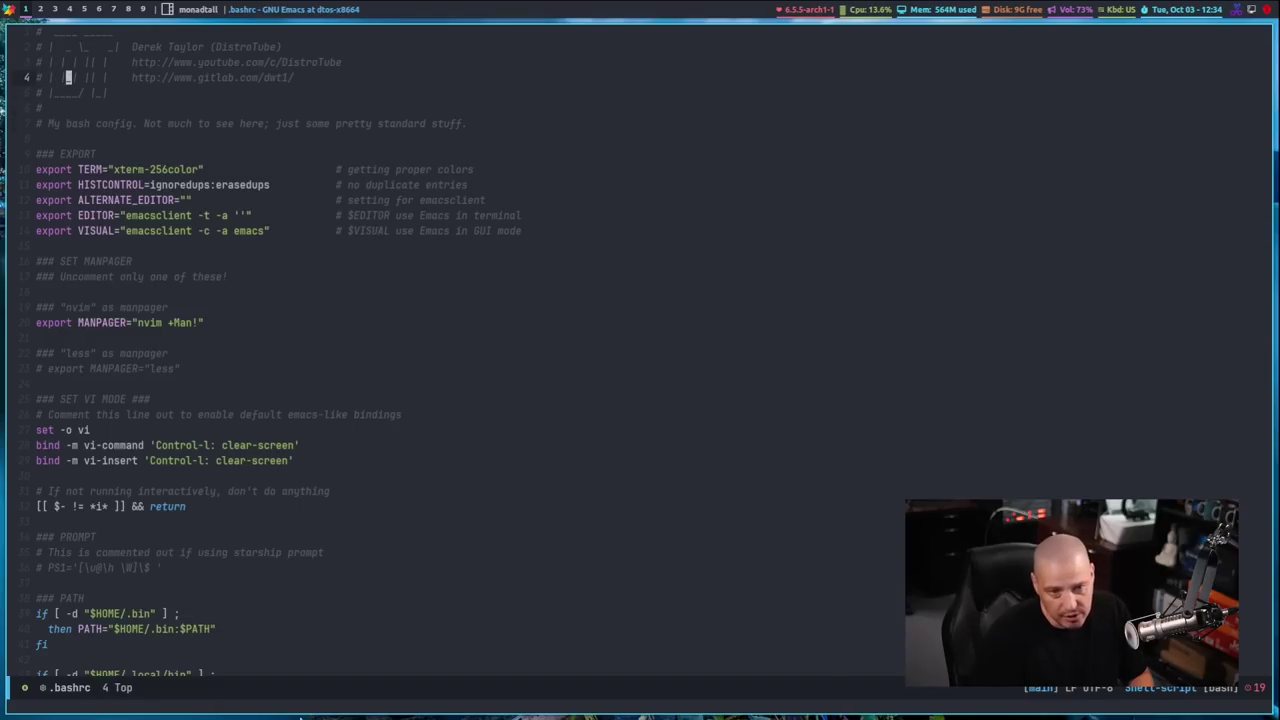
key("h")
key("h")
key("h")
key("h")
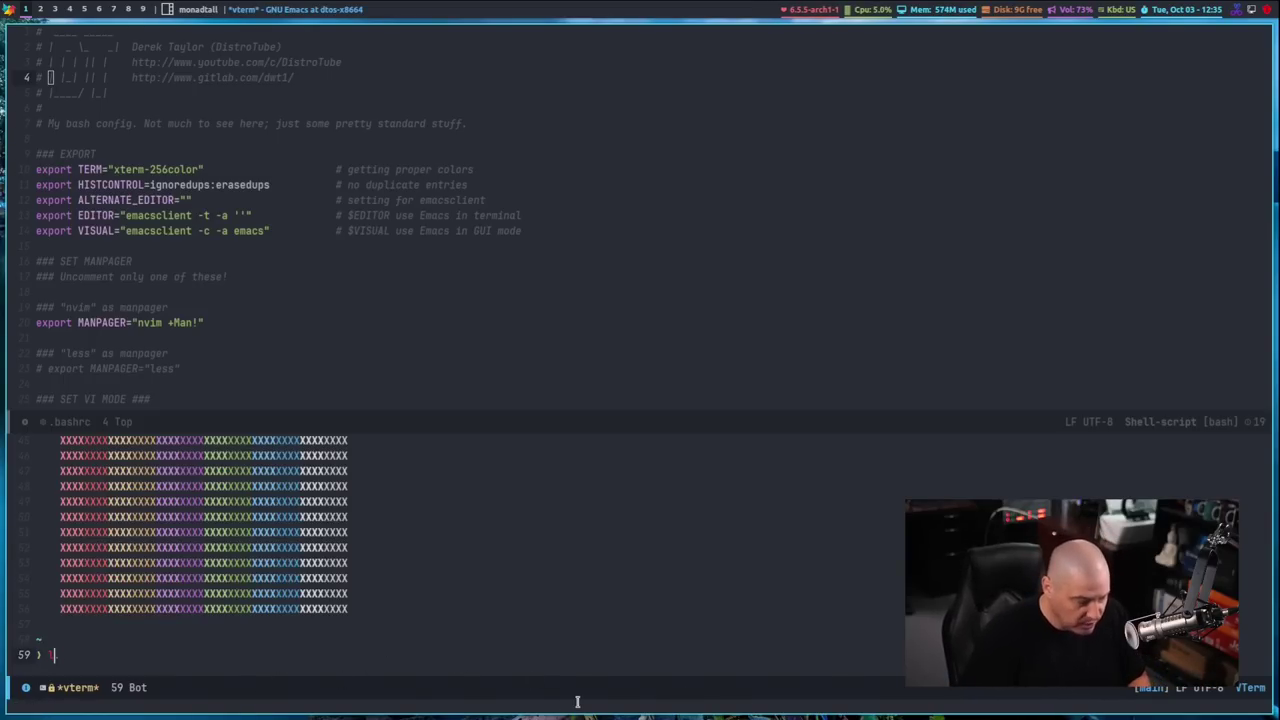
List the home folder's files in the vterm split, then close the Emacs window
type("s")
key("Return")
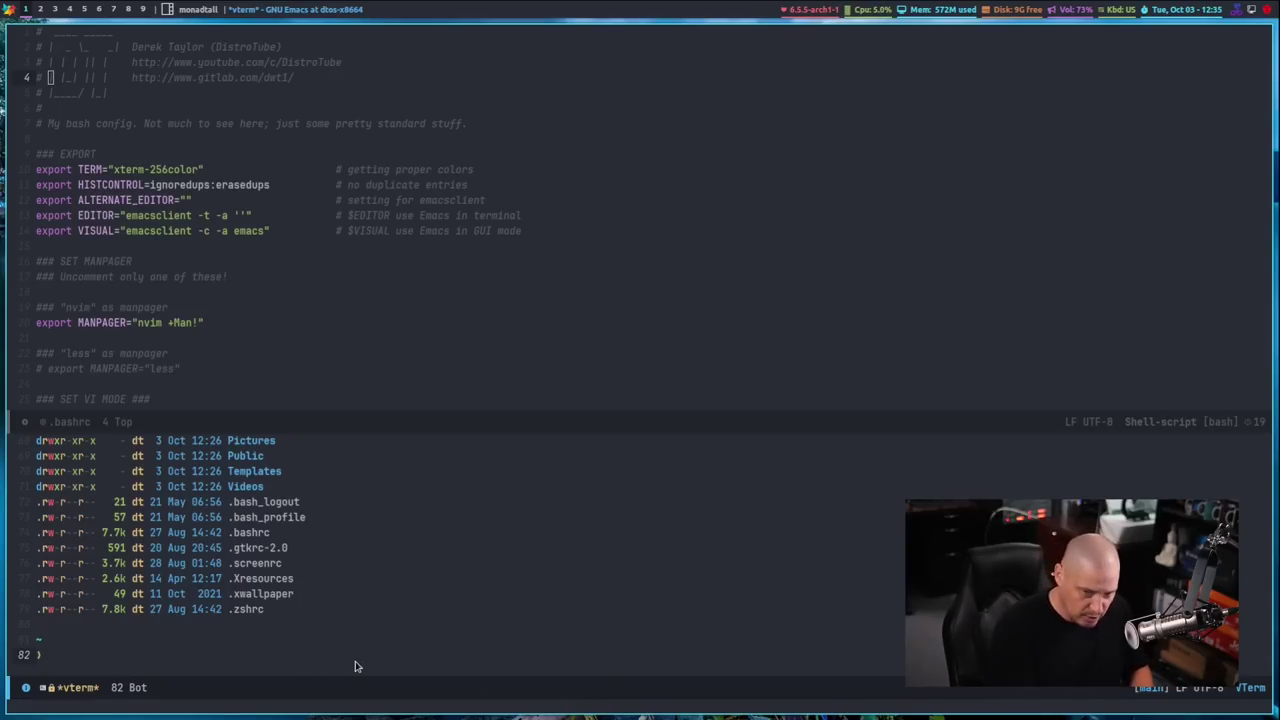
key("super+shift+c")
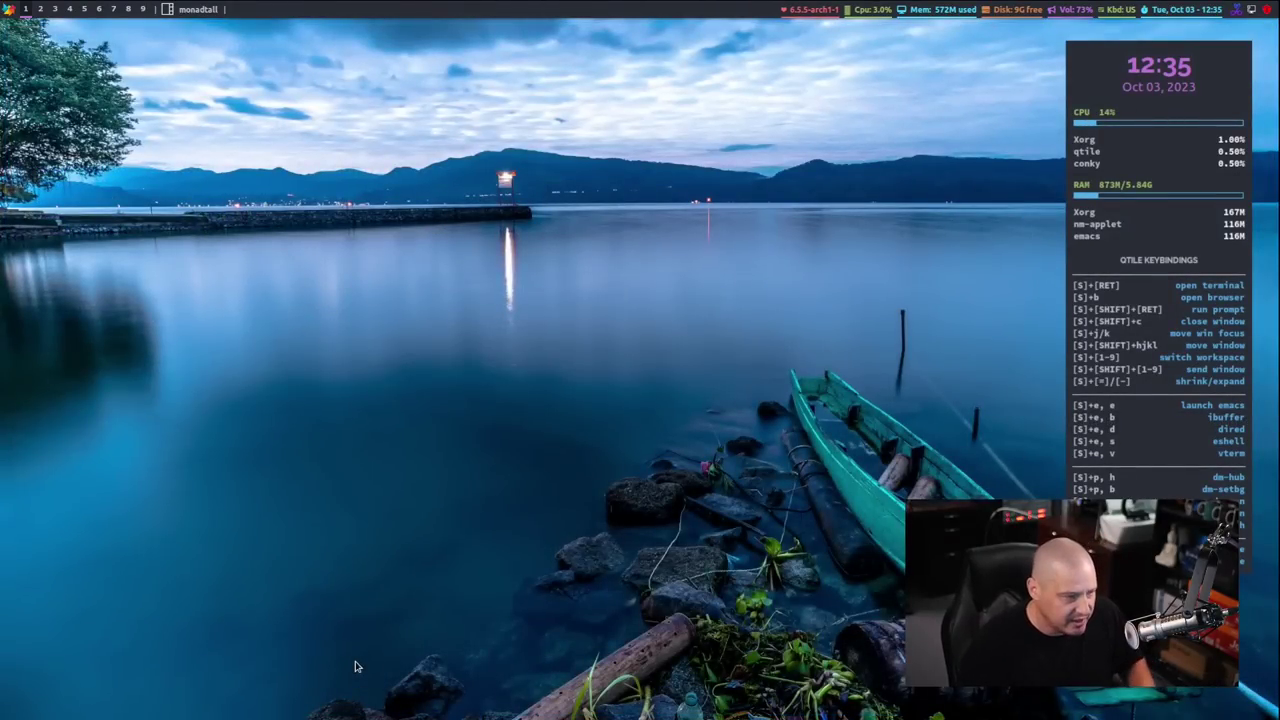
key("super+Return")
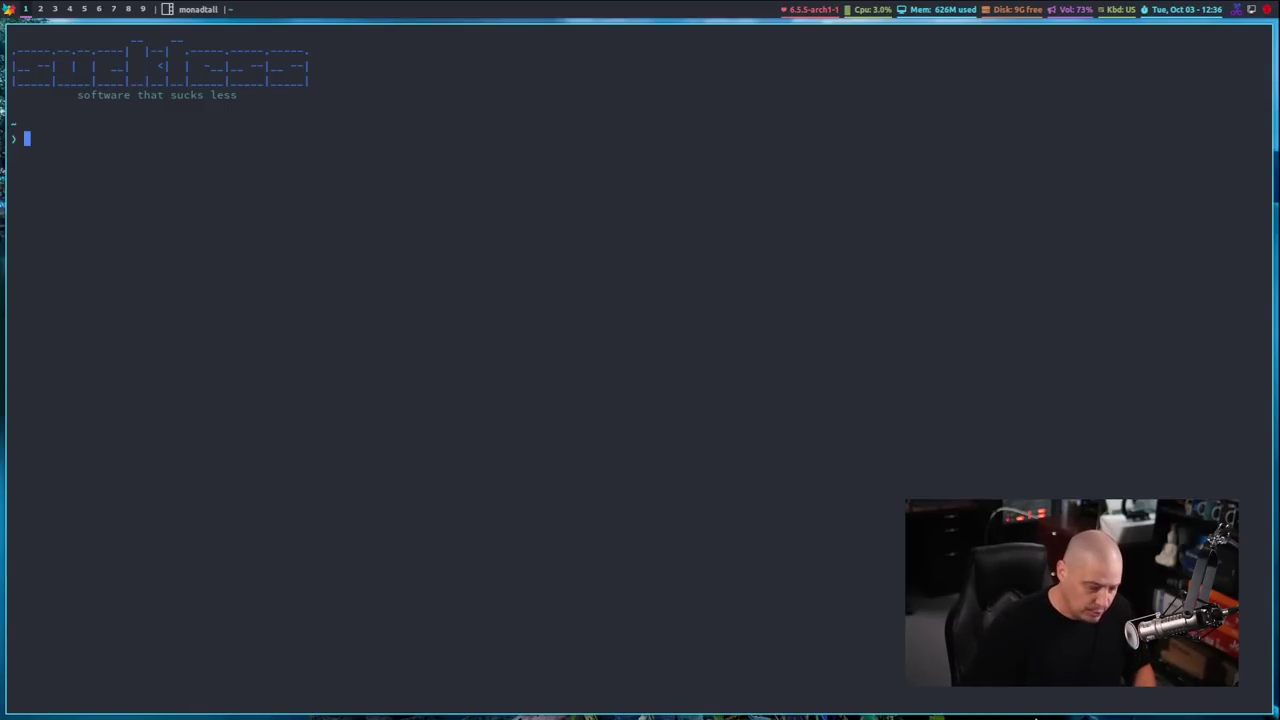
key("super+Return")
key("super+Return")
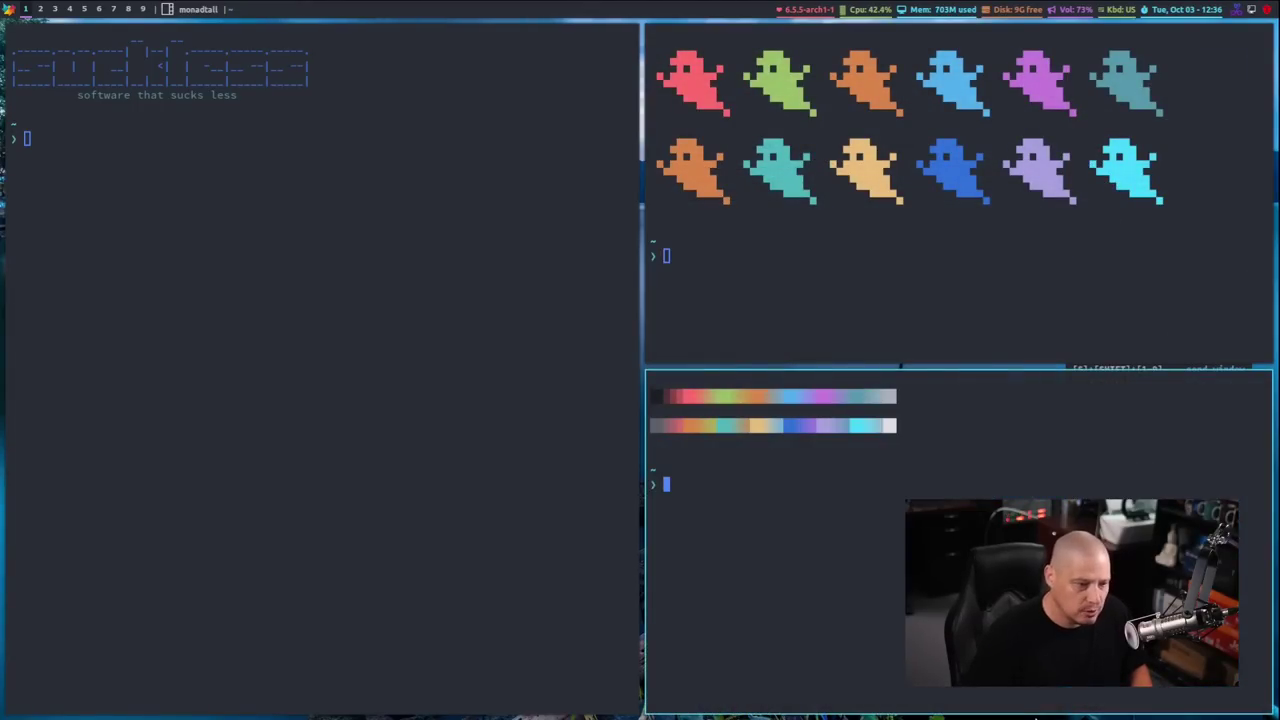
key("super+Return")
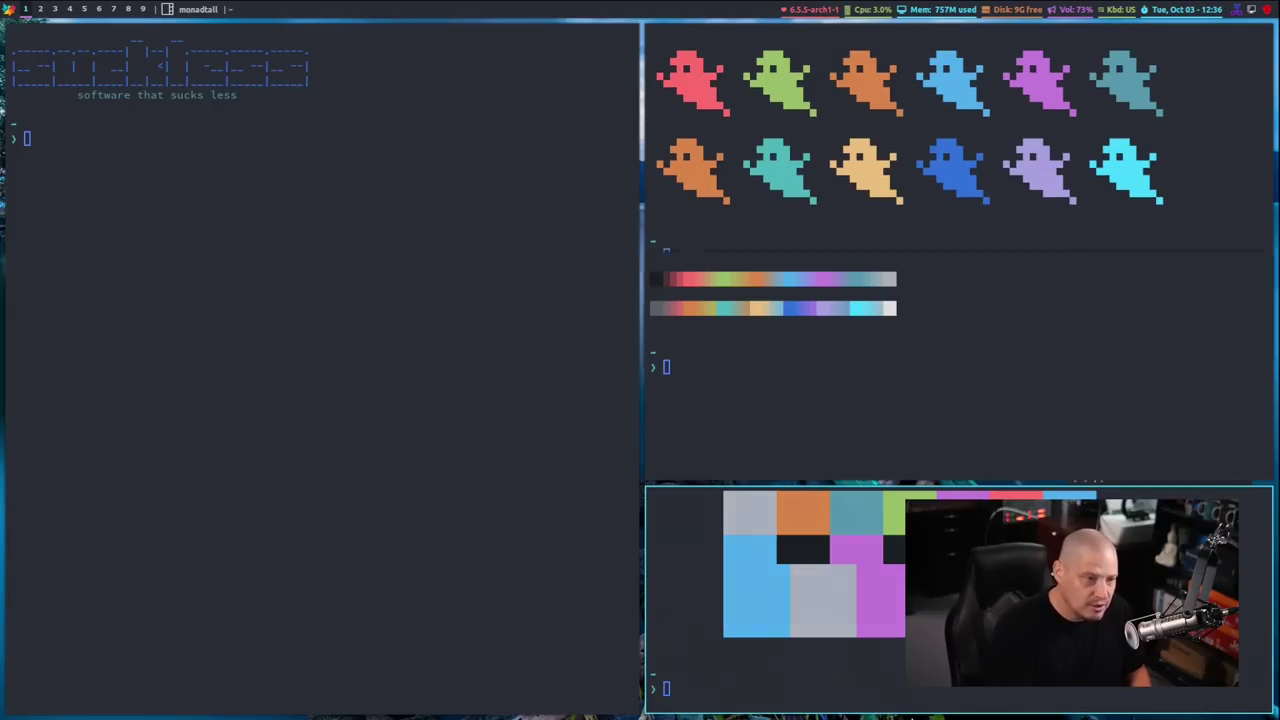
key("super+shift+c")
key("super+shift+c")
key("super+shift+c")
key("super+shift+c")
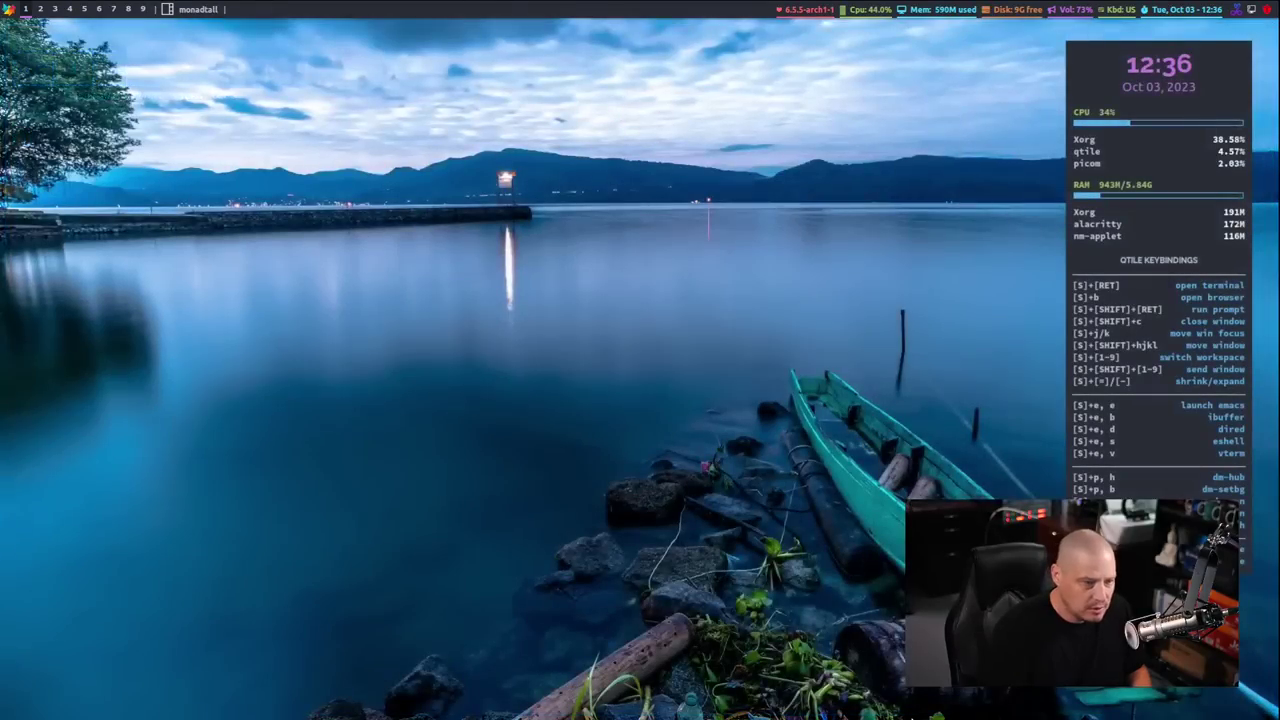
key("super+Return")
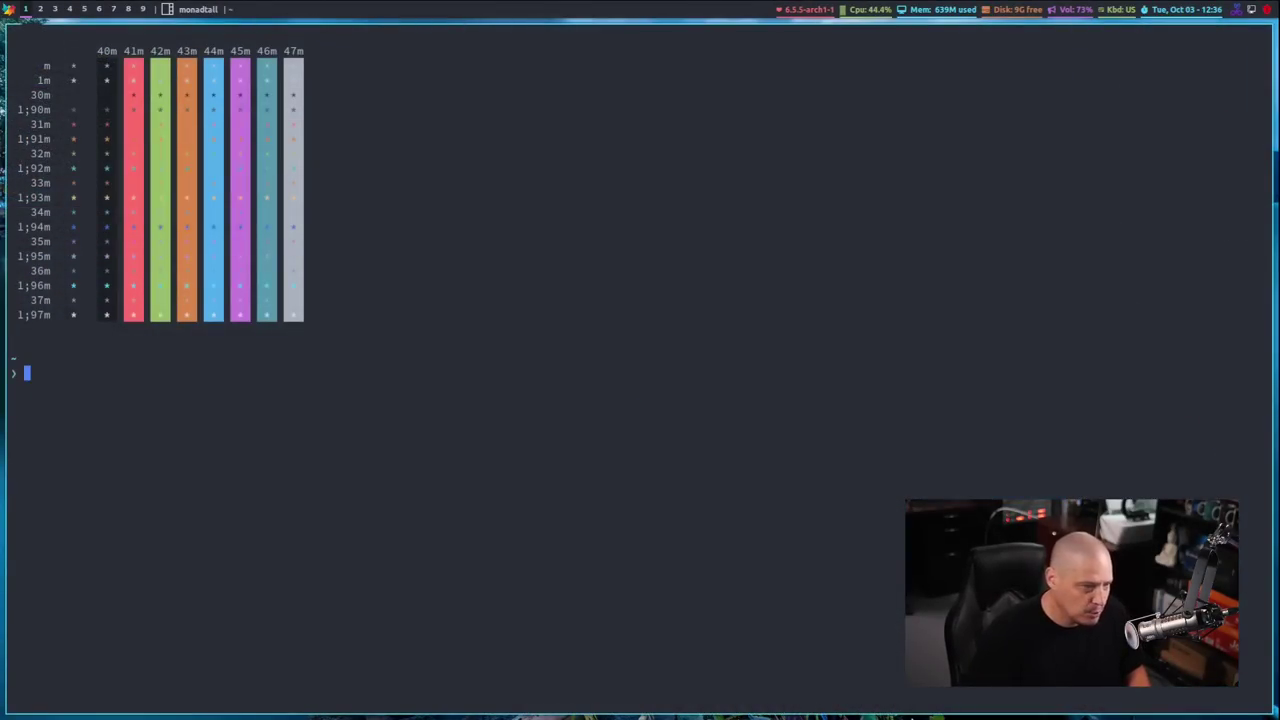
key("super+Return")
key("super+Return")
key("super+Return")
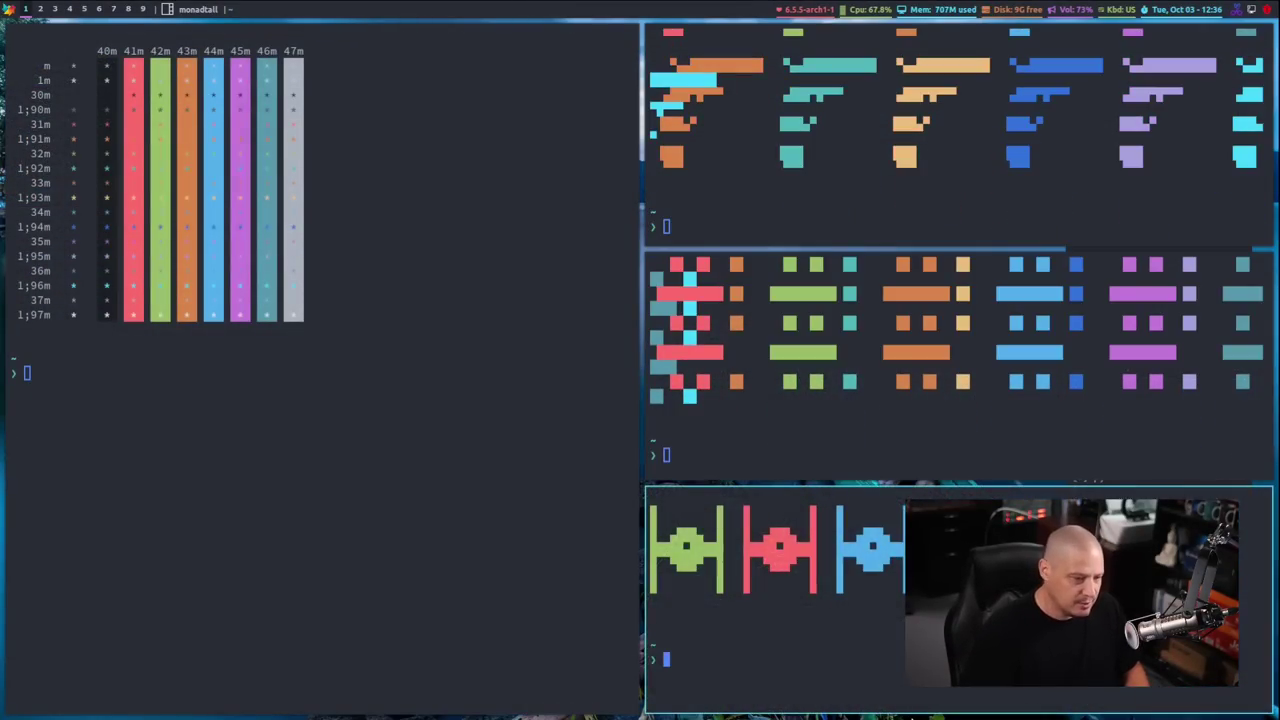
key("super+Return")
key("super+shift+c")
key("super+shift+c")
key("super+shift+c")
key("super+shift+c")
key("super+shift+c")
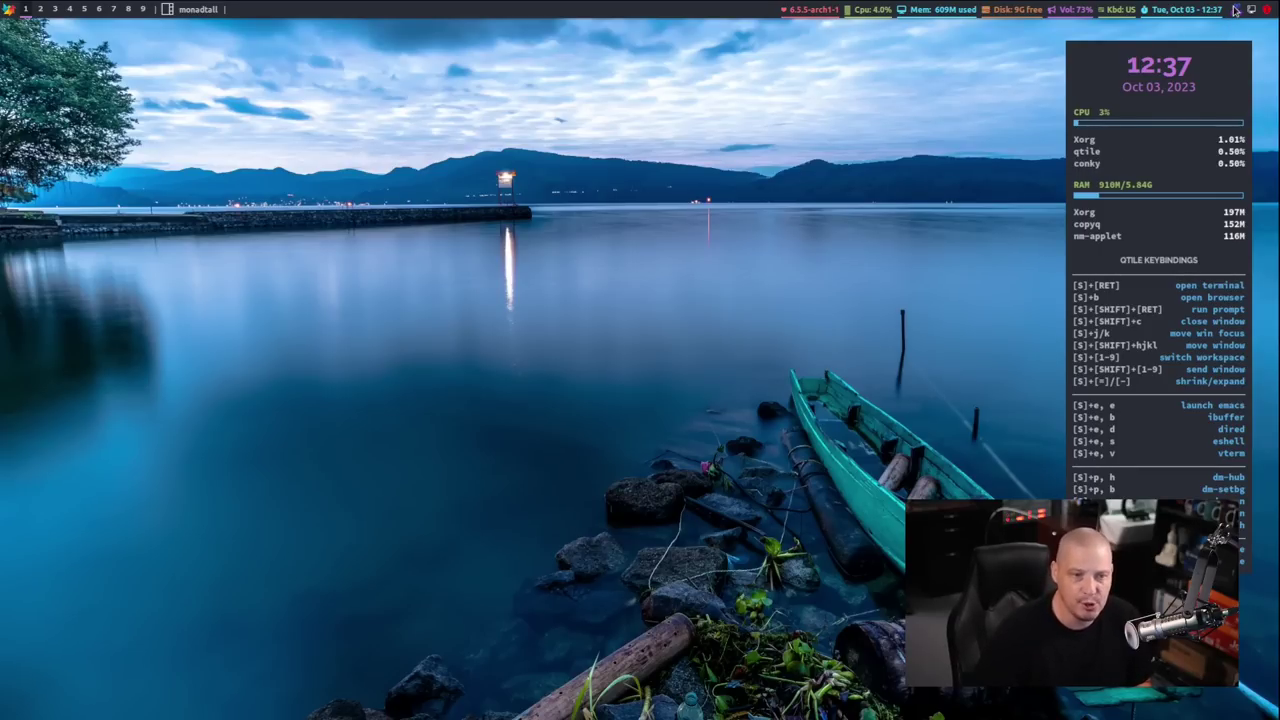
right_click(1237, 10)
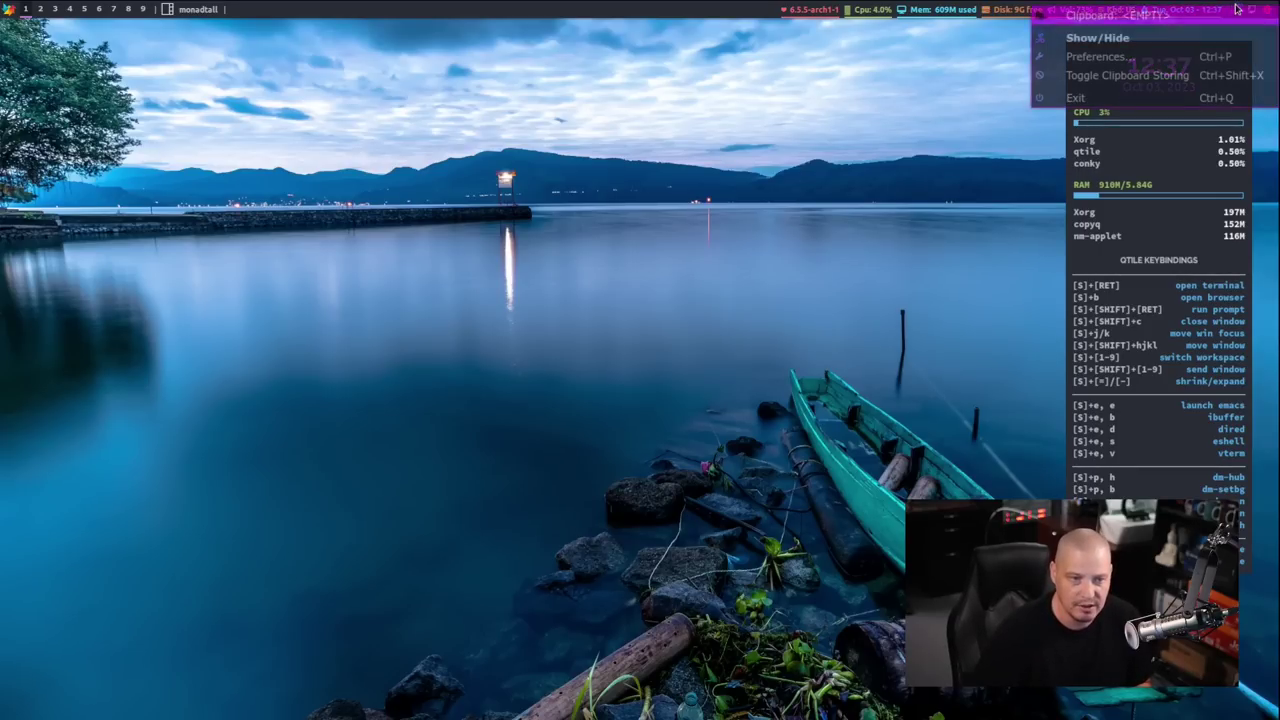
left_click(1095, 56)
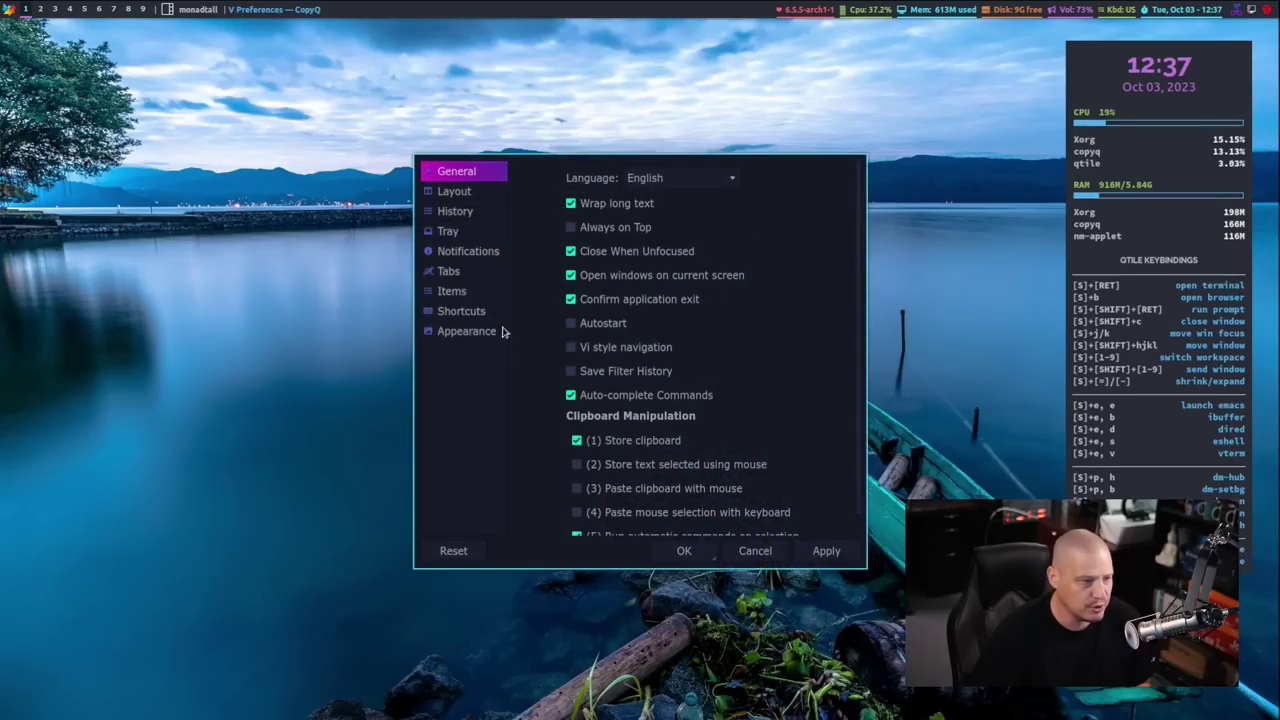
left_click(460, 192)
left_click(452, 212)
left_click(448, 232)
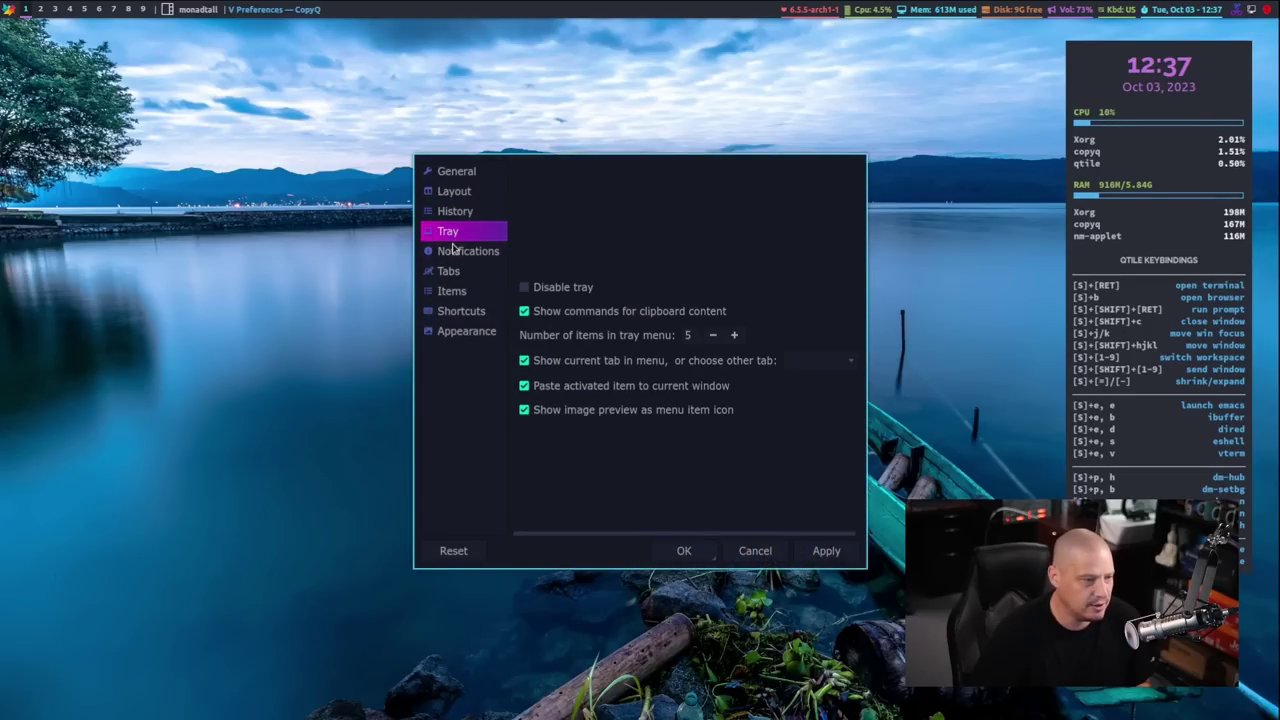
left_click(452, 252)
left_click(448, 271)
left_click(451, 291)
left_click(458, 311)
left_click(462, 331)
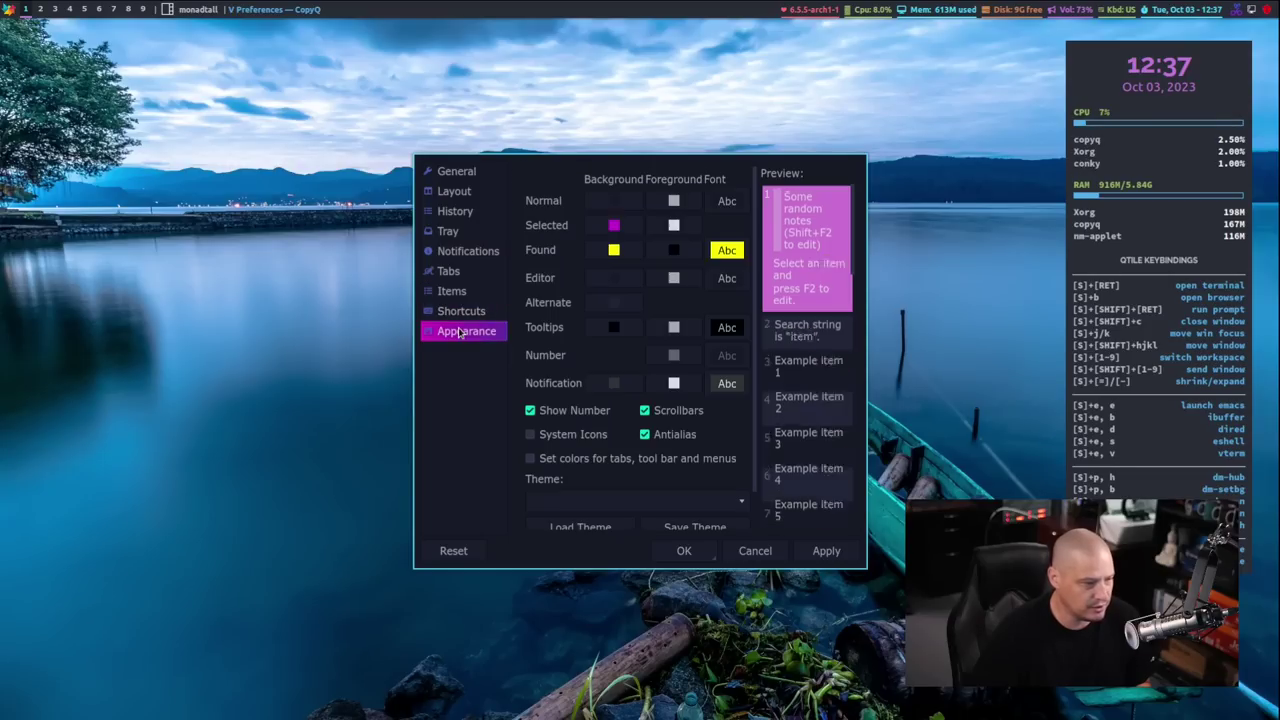
left_click(757, 550)
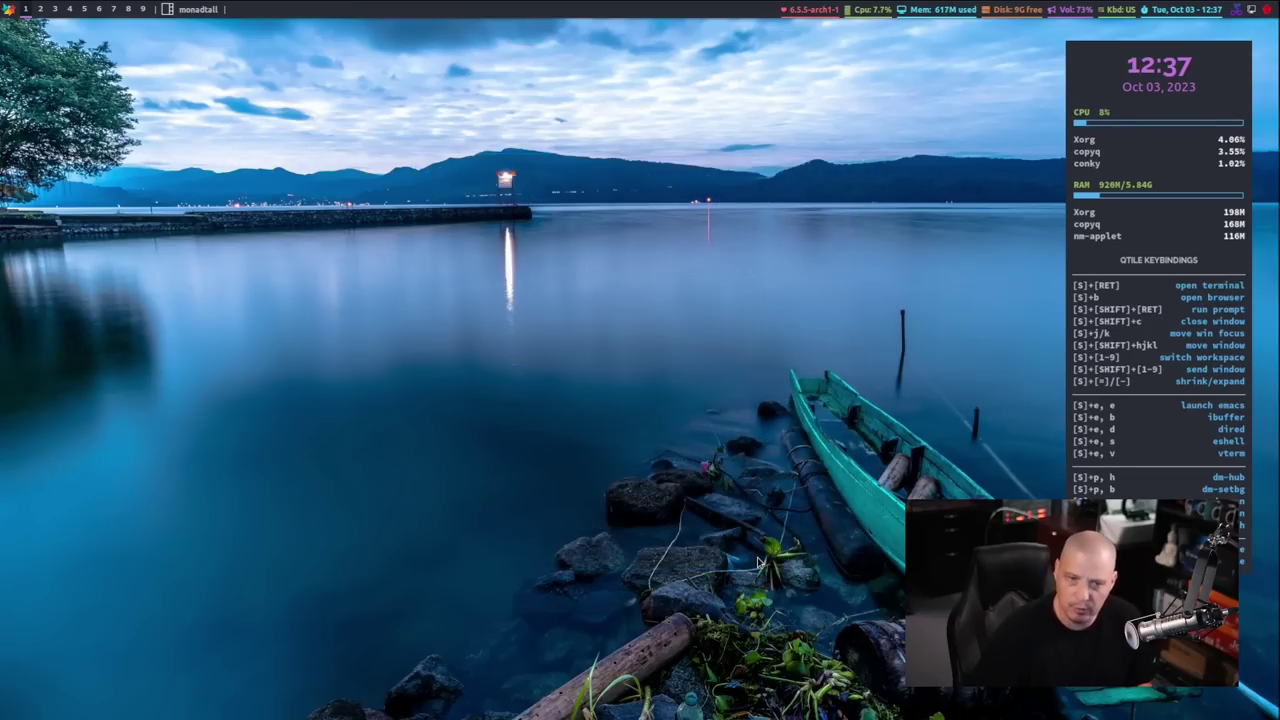
left_click(1238, 13)
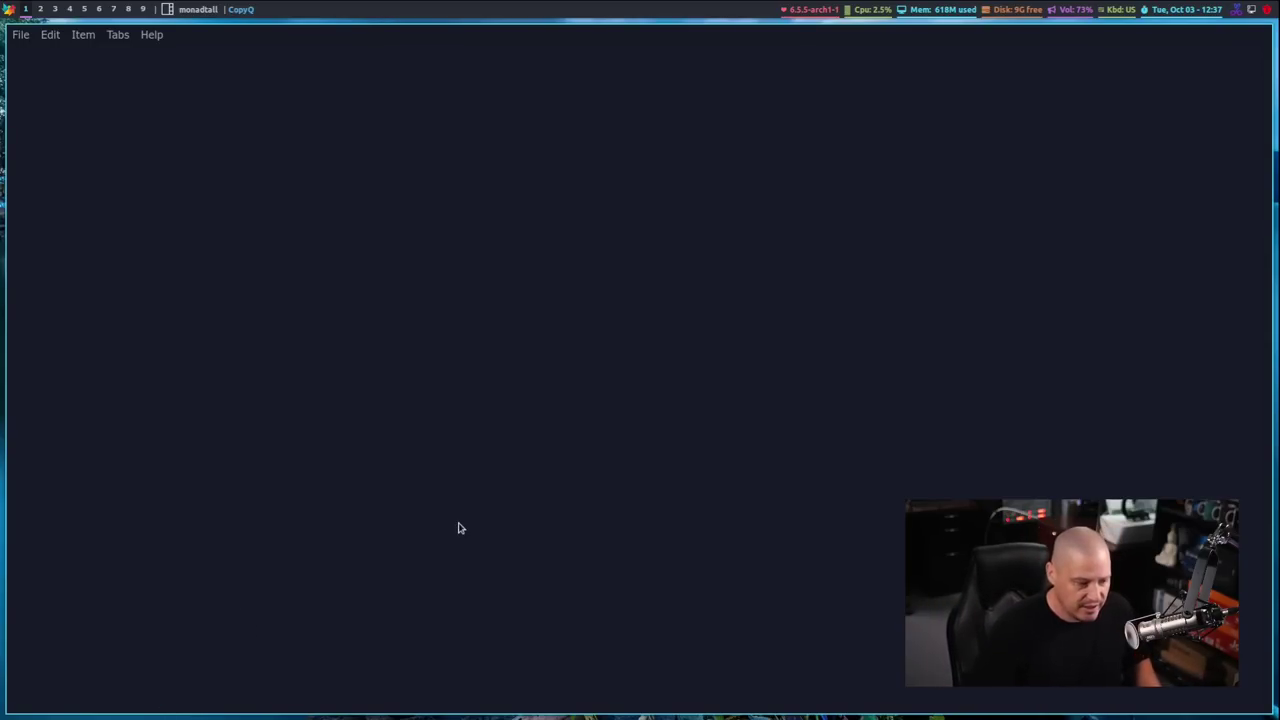
key("super+shift+c")
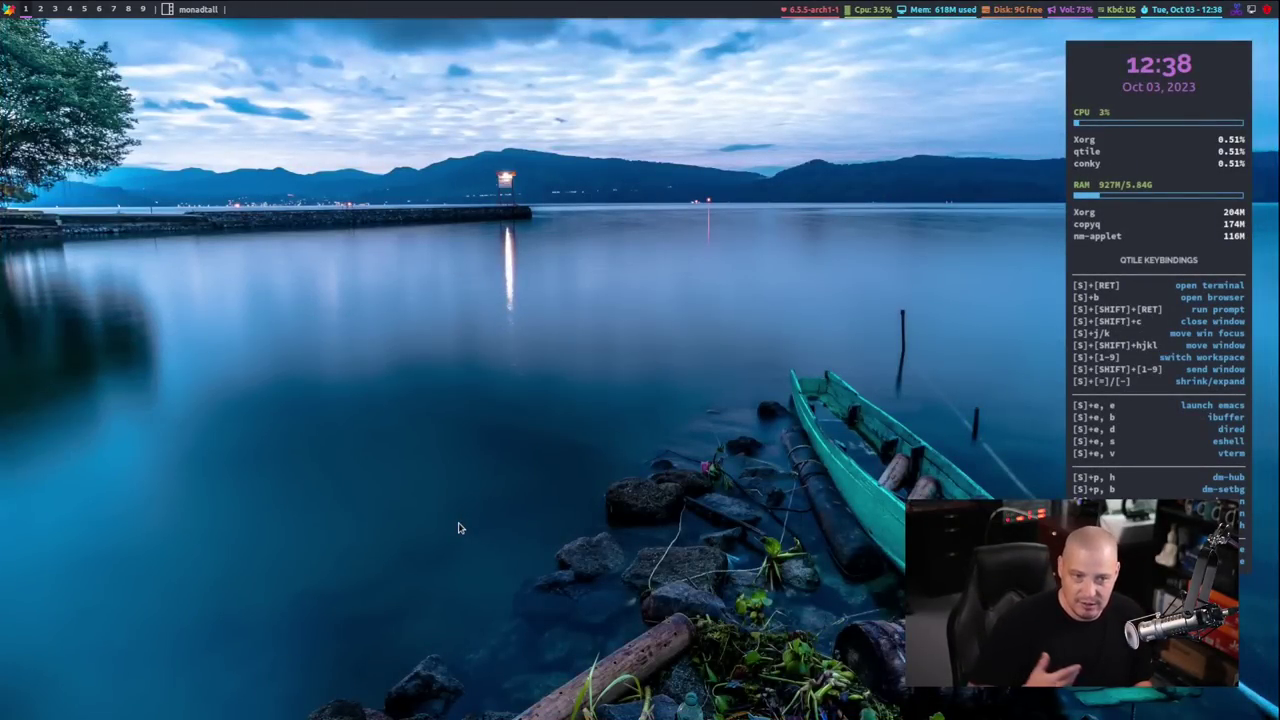
left_click(1251, 9)
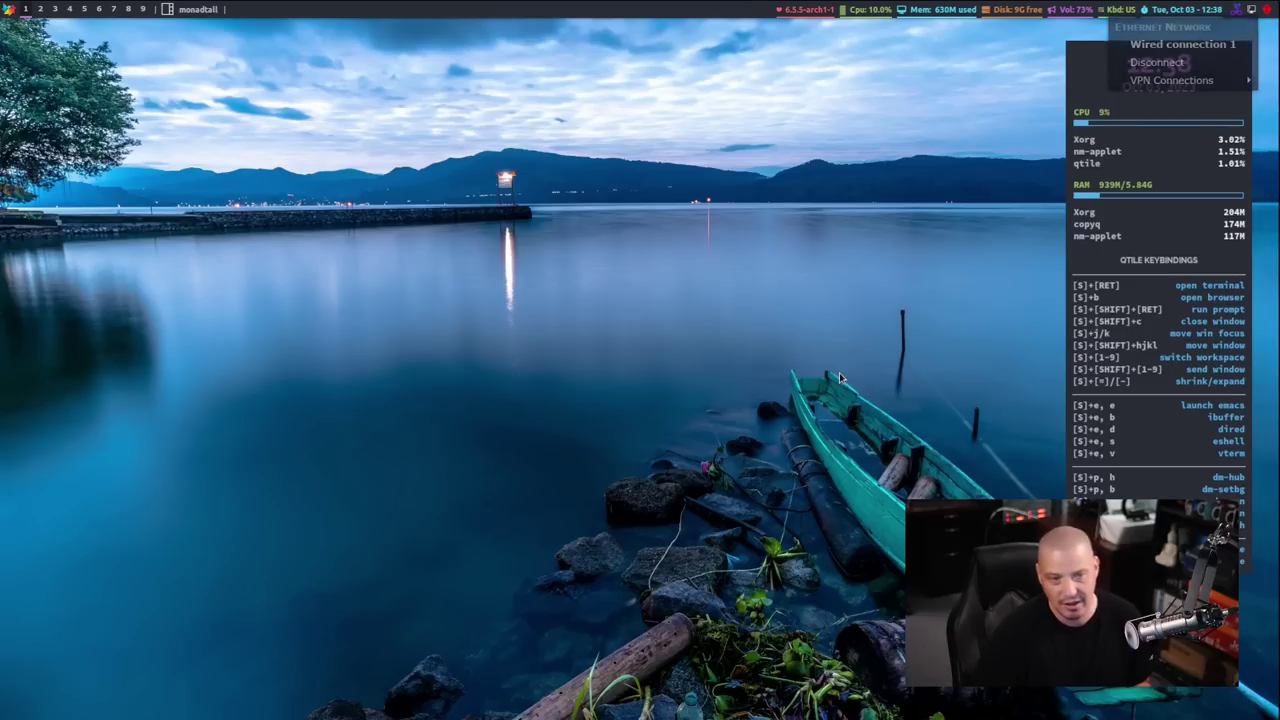
key("Escape")
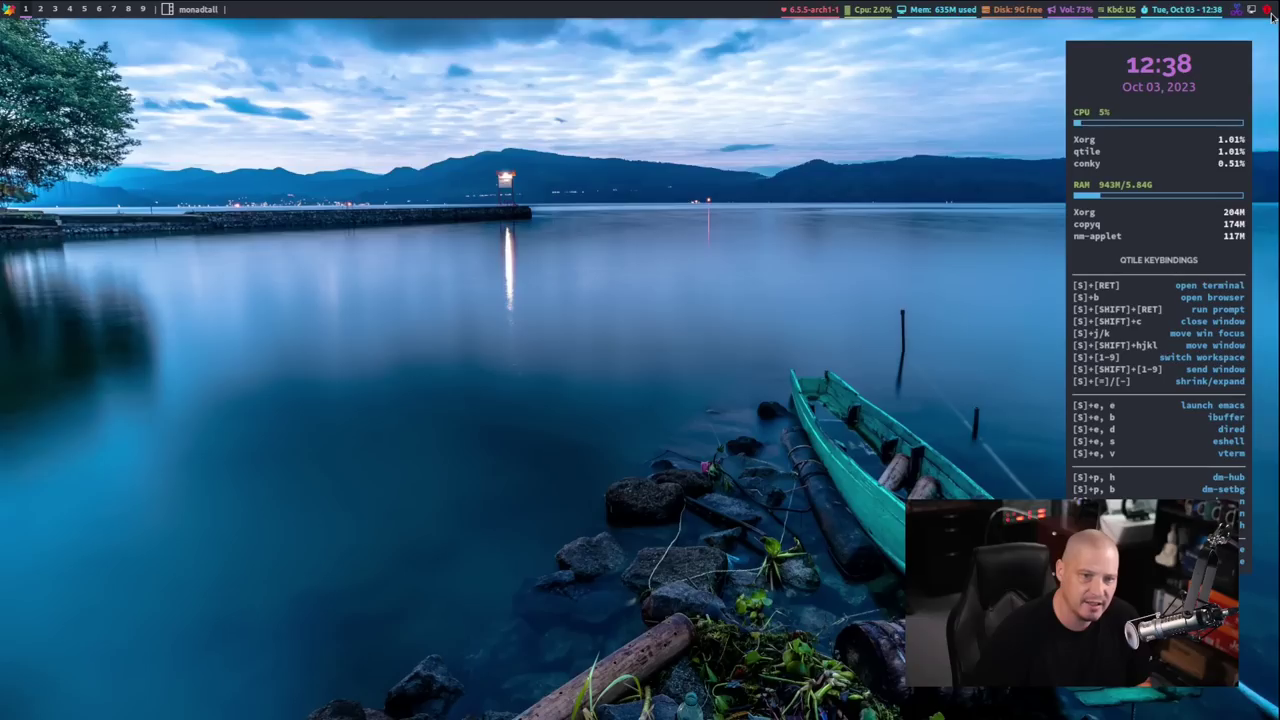
Launch Pamac's Package Manager from the tray icon and authenticate with the account password
right_click(1268, 12)
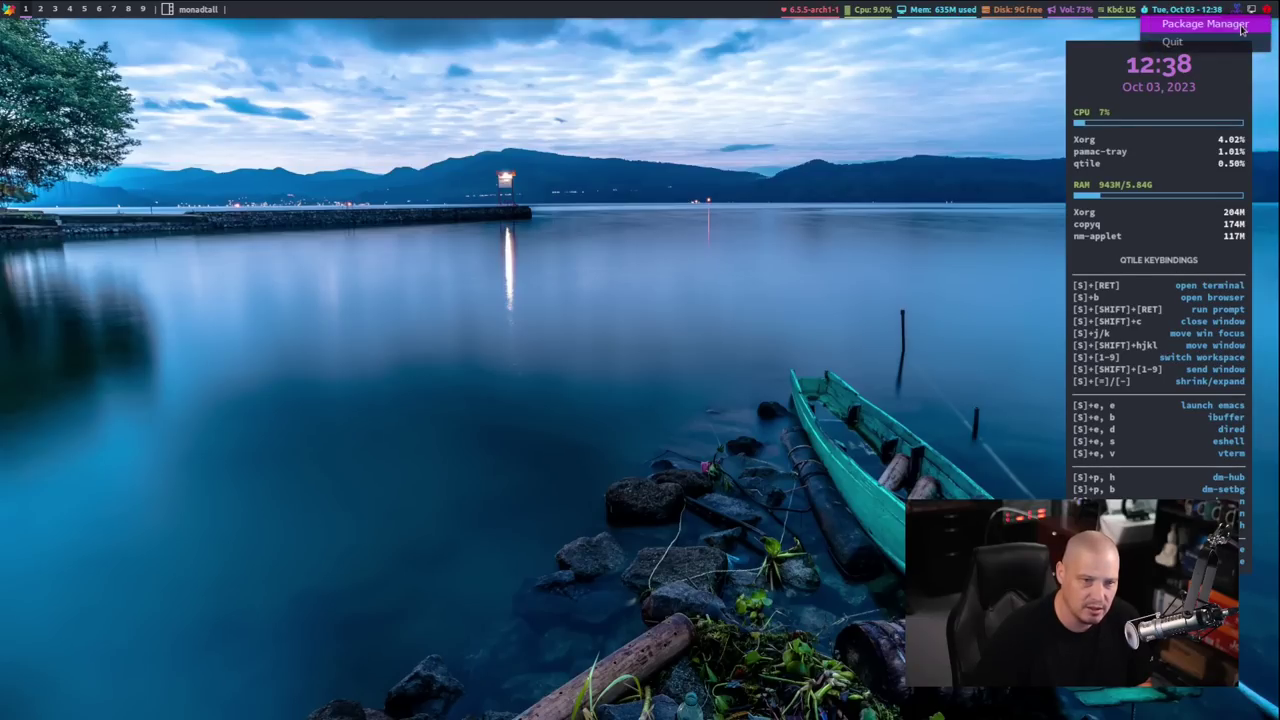
left_click(1204, 24)
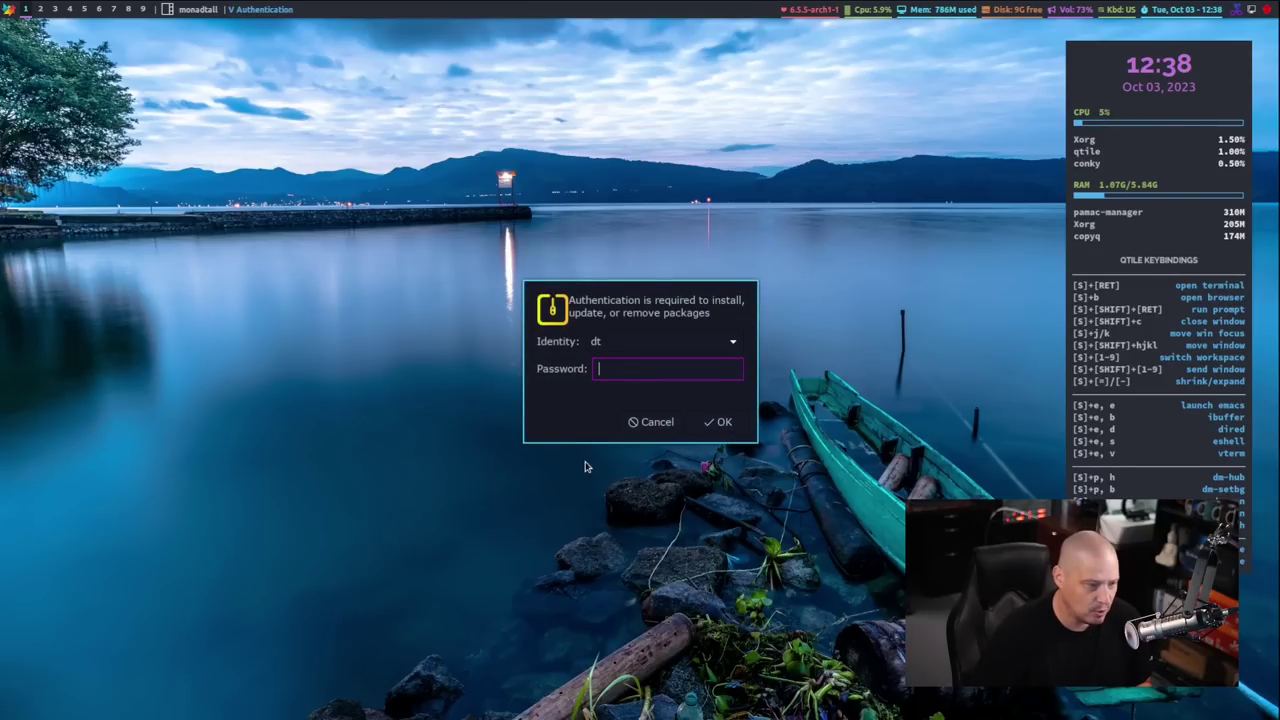
key("Return")
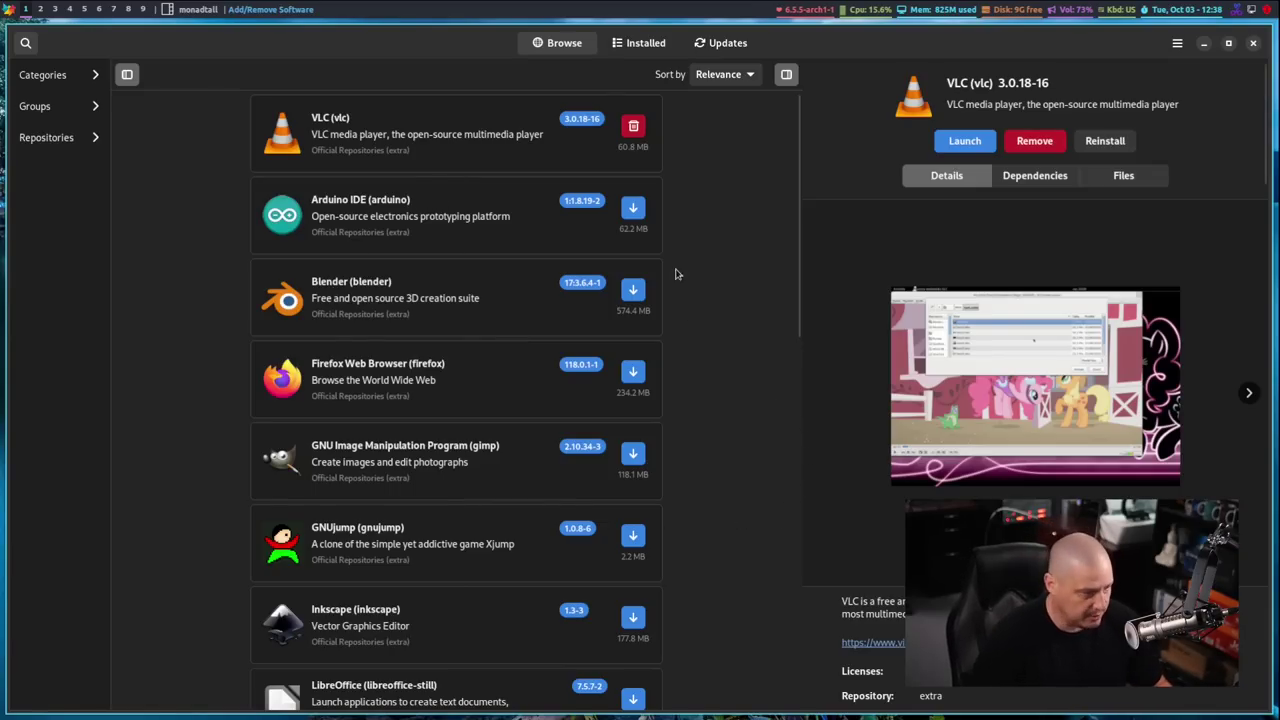
Open the Updates page and scroll through the pending alacritty, vim and haskell updates
left_click(711, 50)
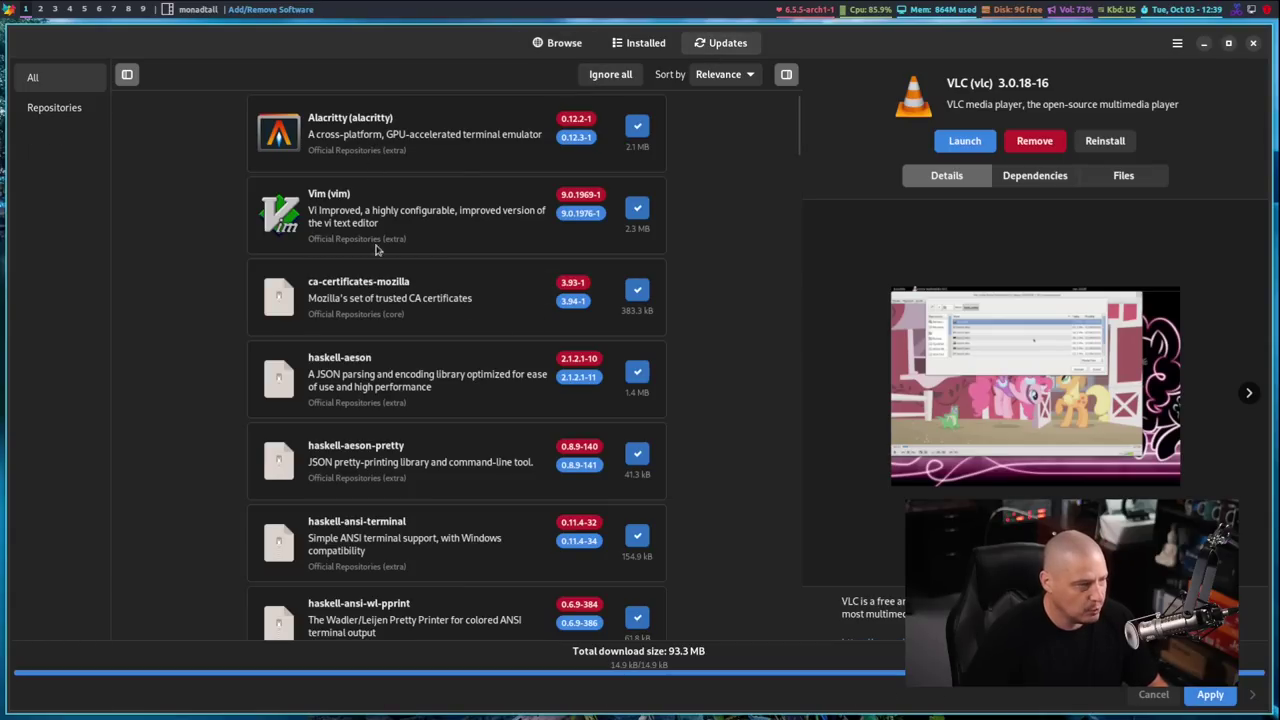
scroll(421, 517, "down", 10)
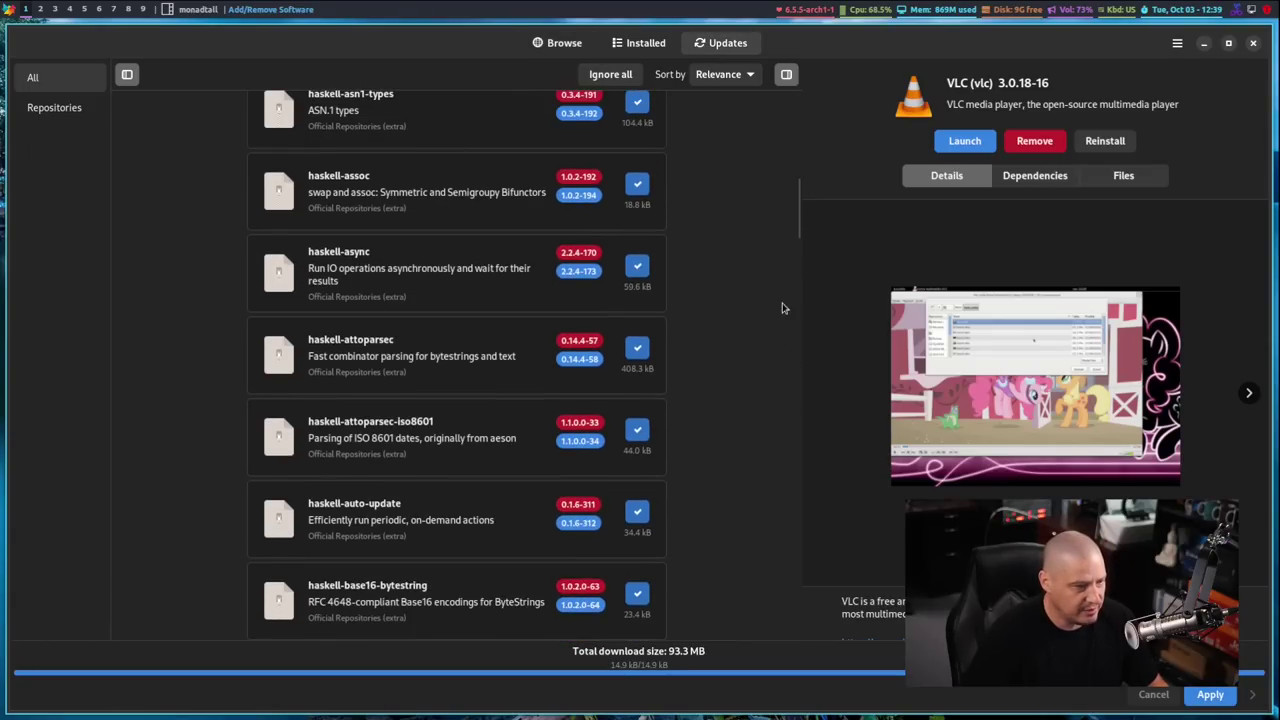
scroll(795, 300, "down", 5)
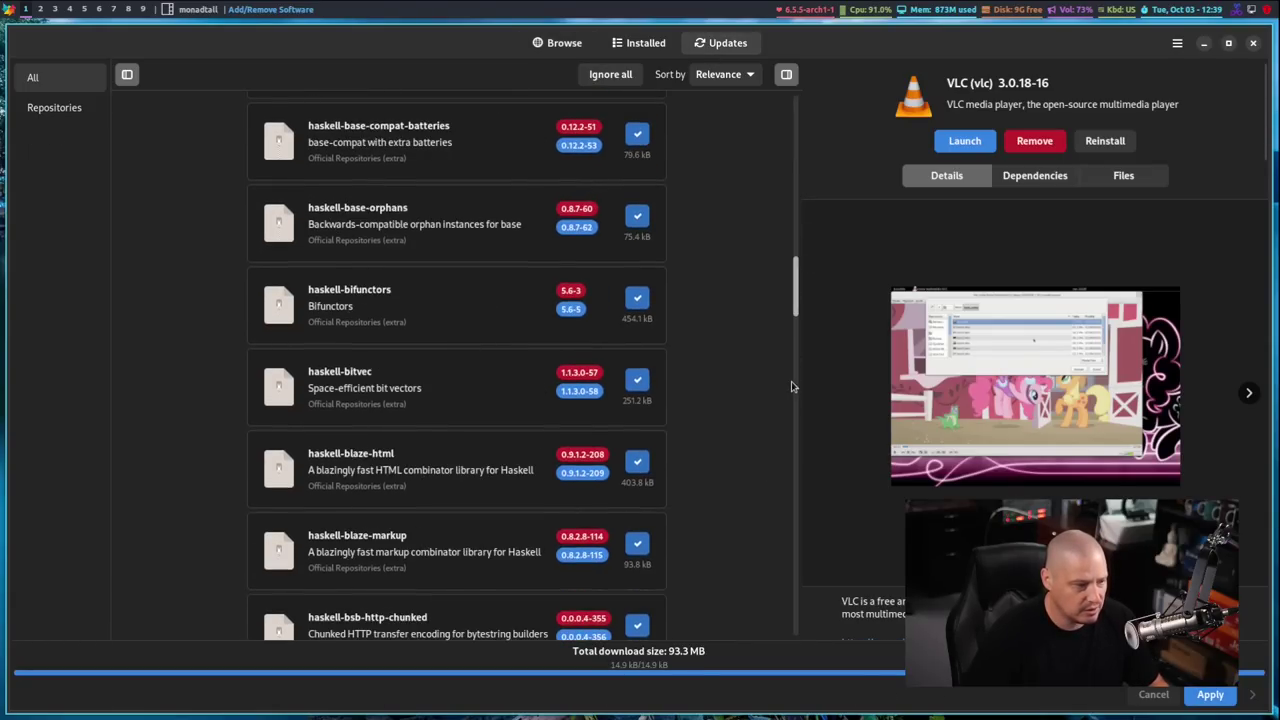
left_click_drag(791, 386, 792, 103)
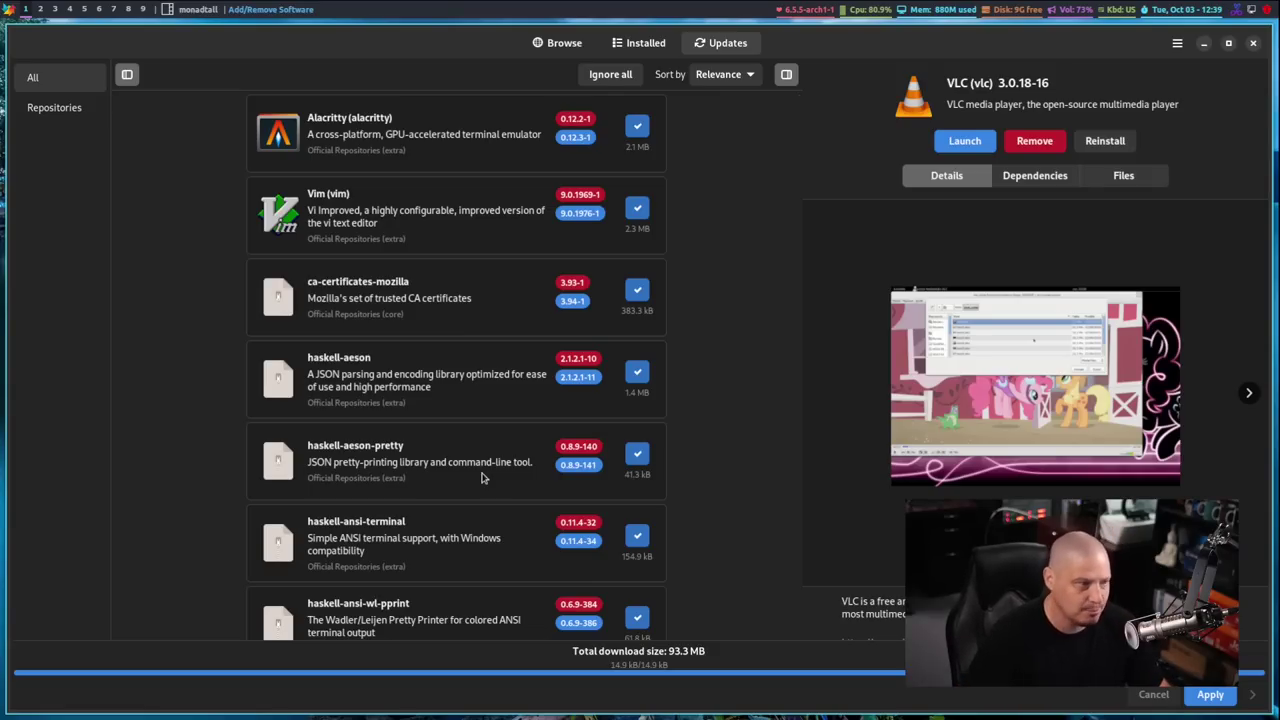
Apply all listed updates and follow the progress until Pamac reports the system up to date
left_click(1210, 695)
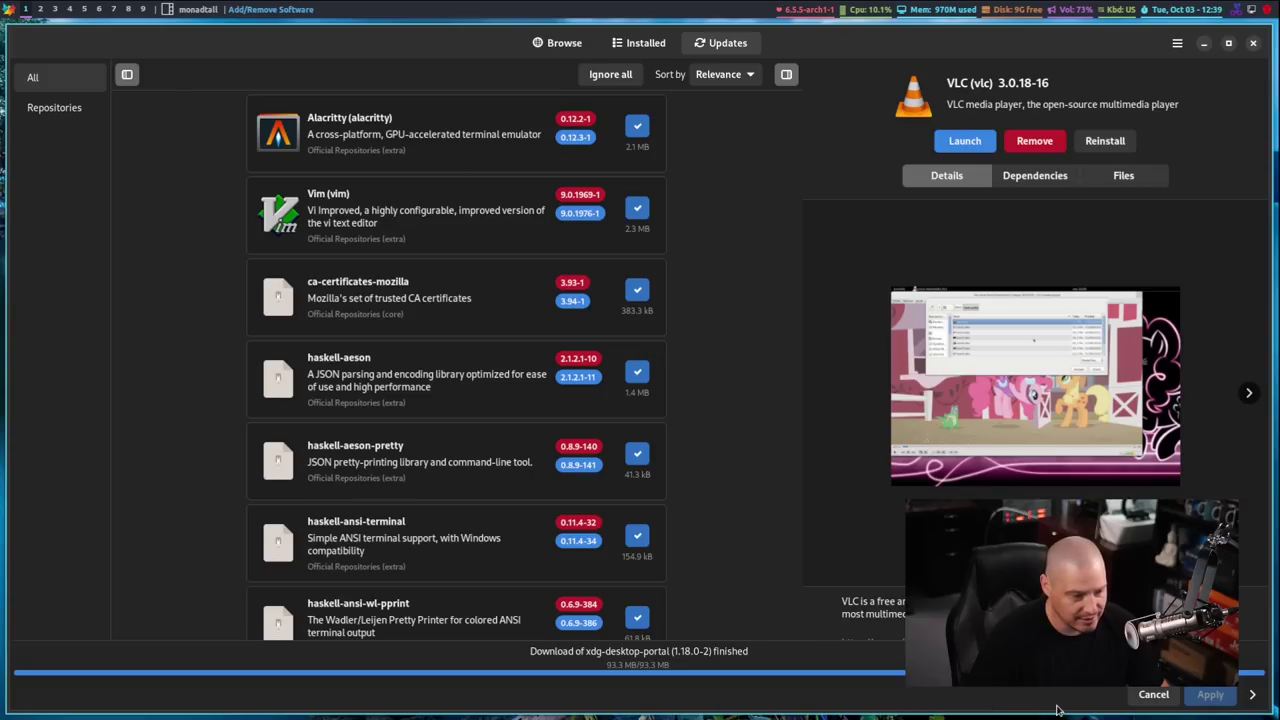
scroll(480, 540, "down", 2)
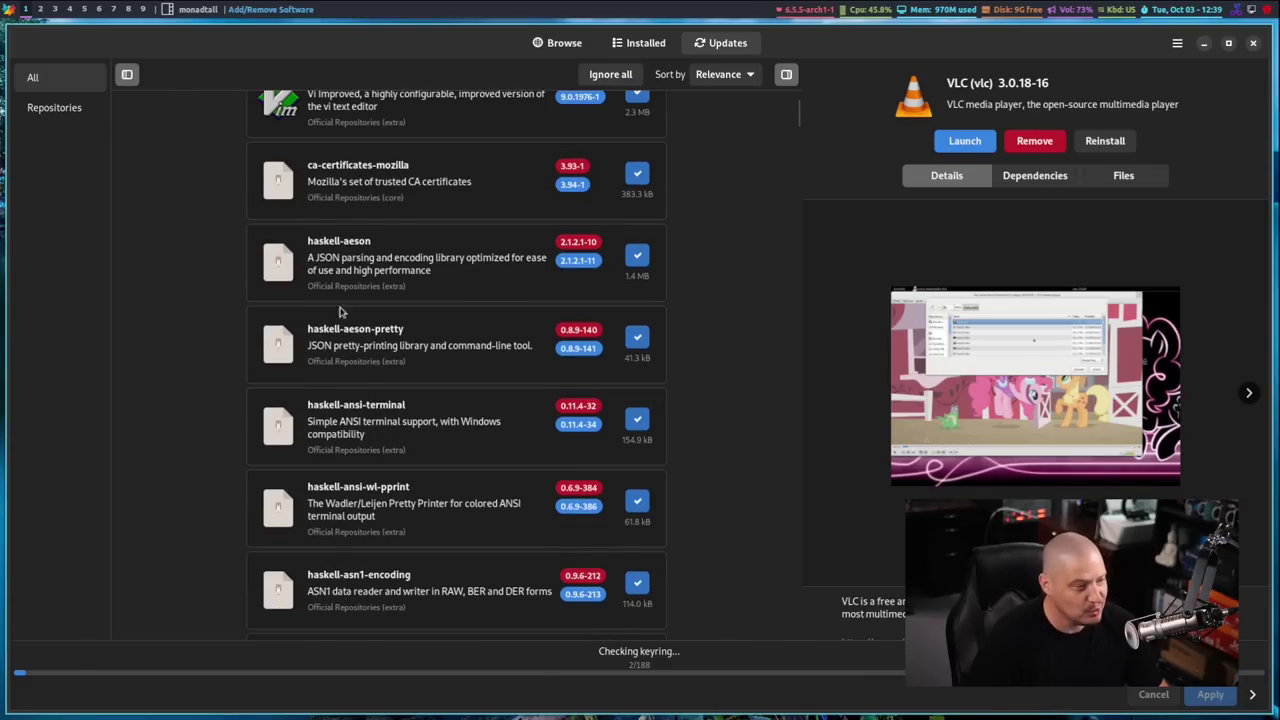
scroll(450, 448, "up", 2)
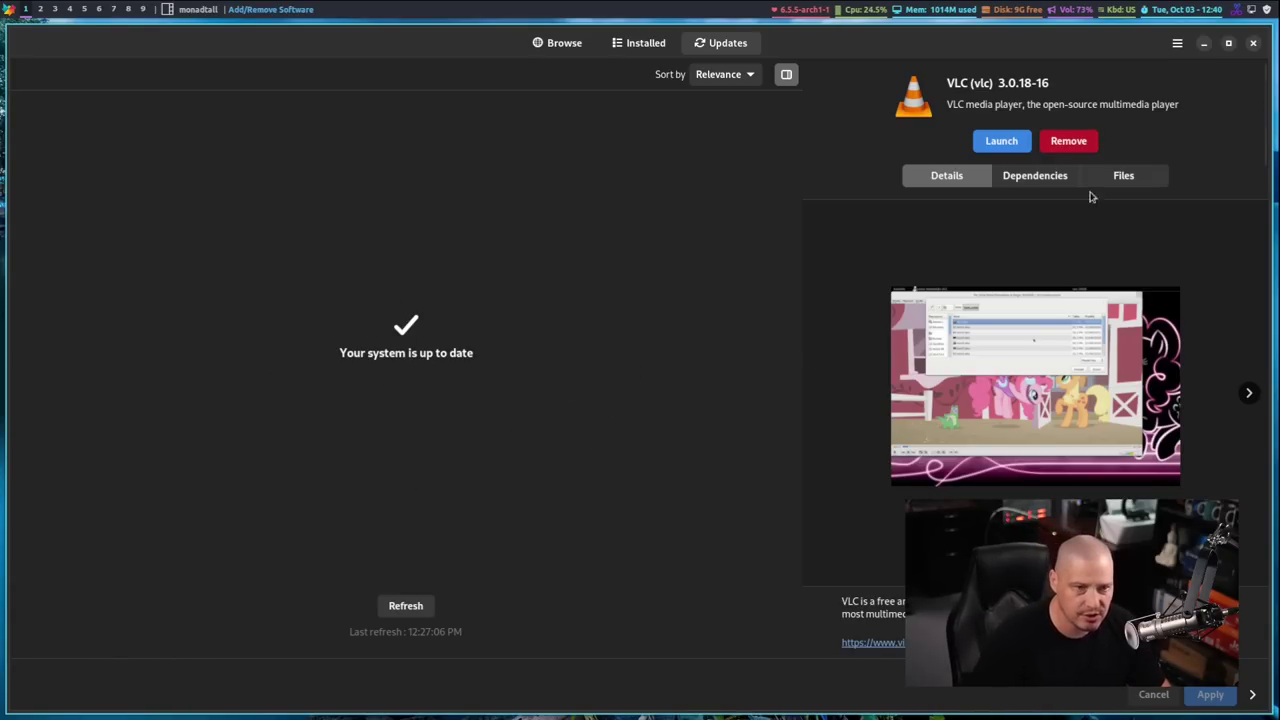
left_click(1255, 44)
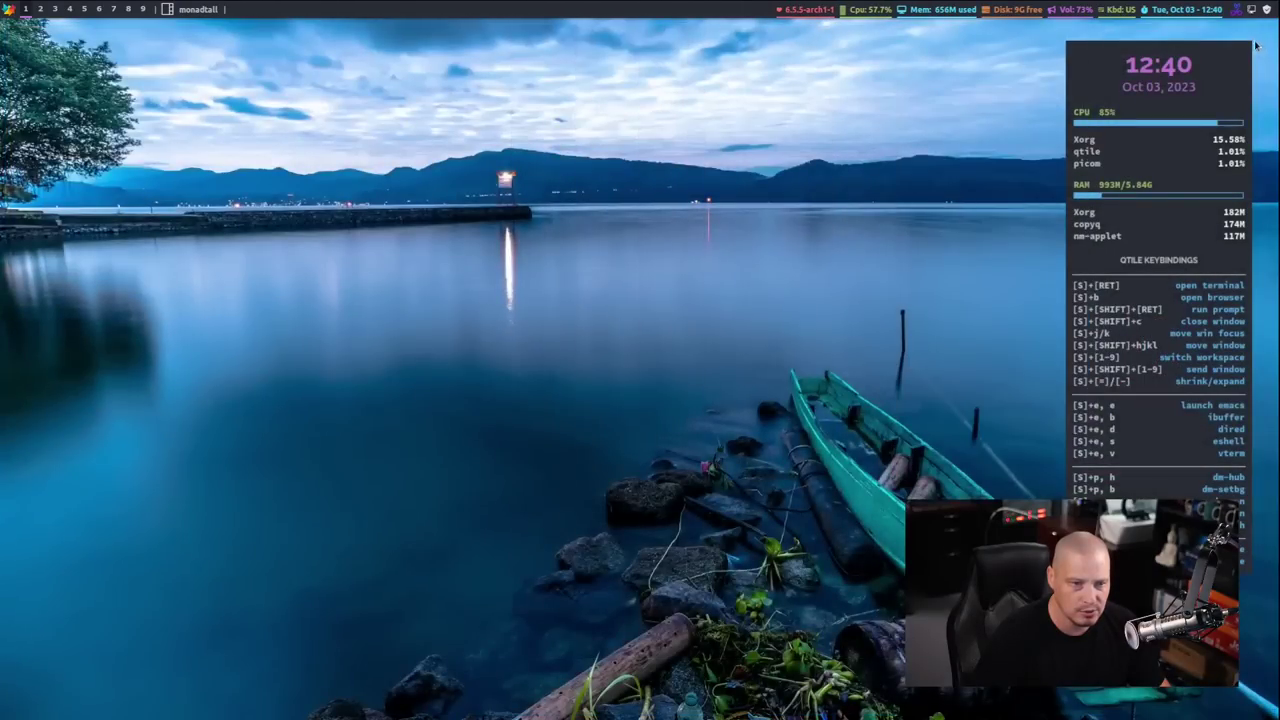
mouse_move(1267, 14)
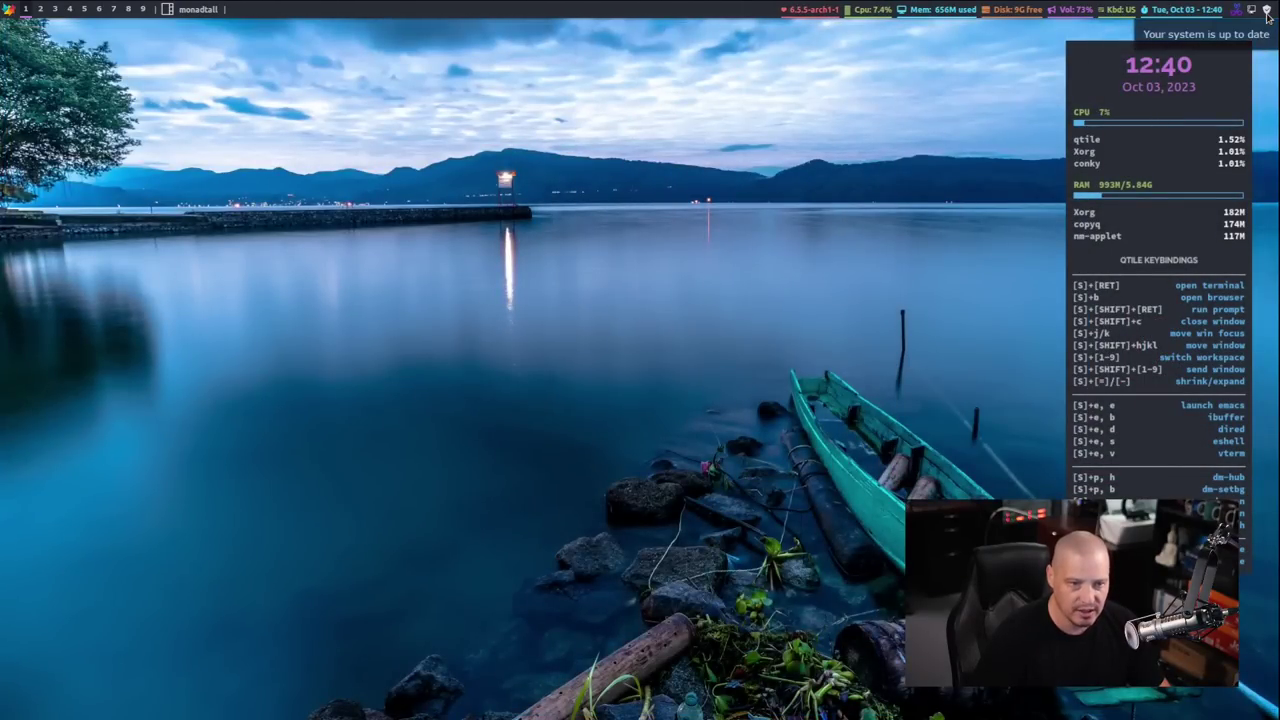